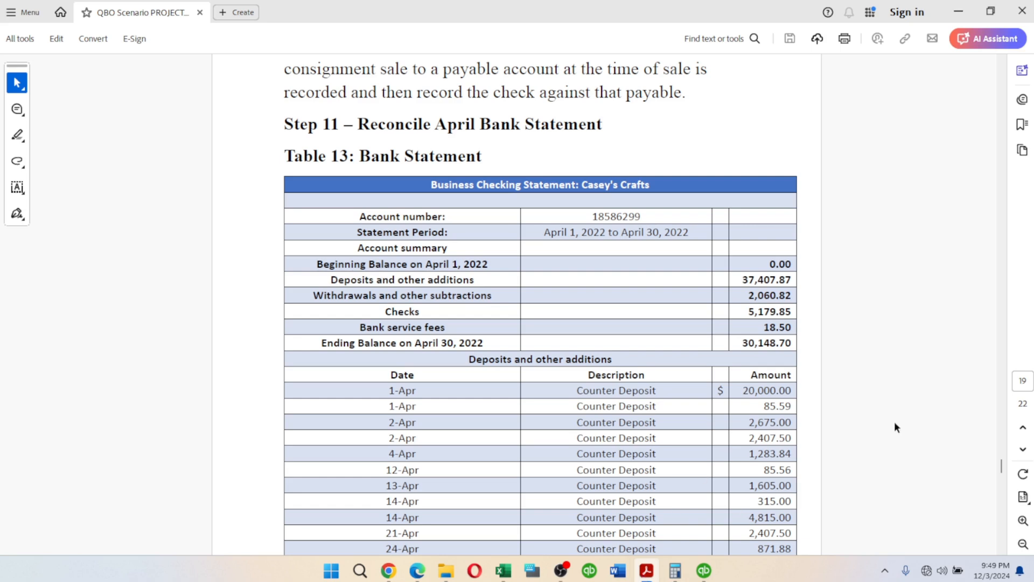
Step: After viewing the April bank statement in the PDF, switch to QuickBooks and start a bank reconciliation
left_click(1002, 550)
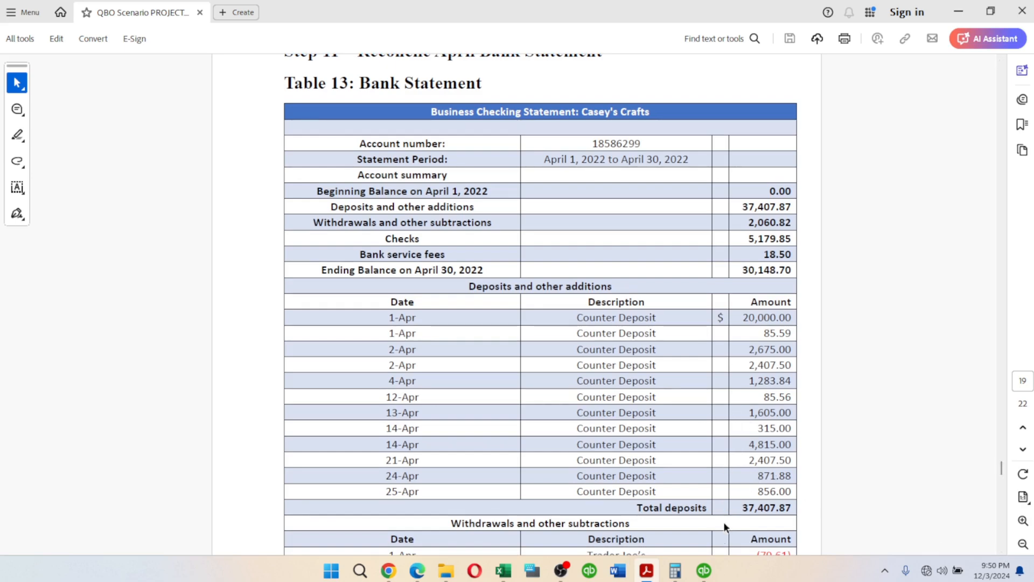
left_click(704, 570)
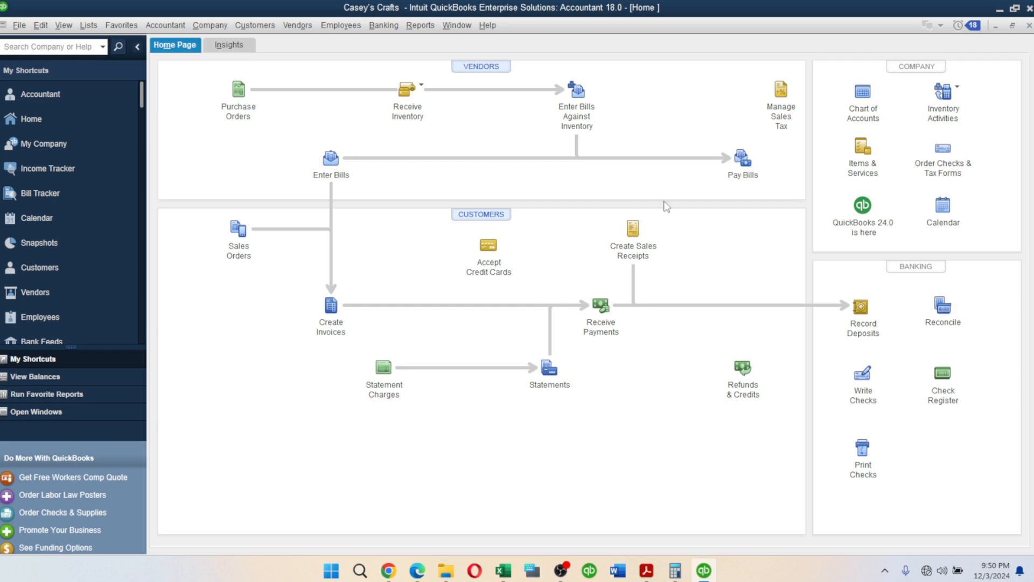
left_click(383, 26)
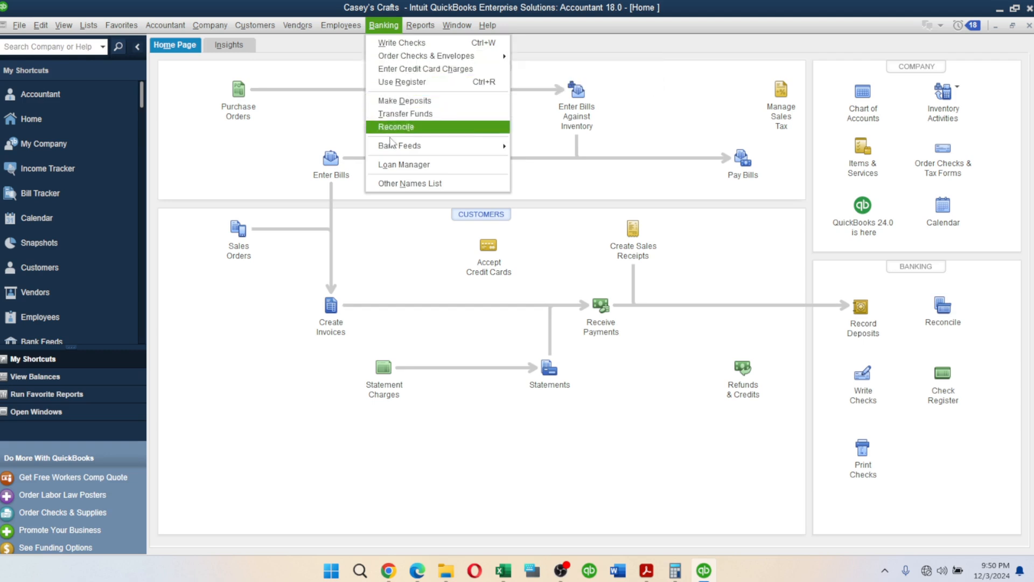
left_click(384, 26)
left_click(380, 27)
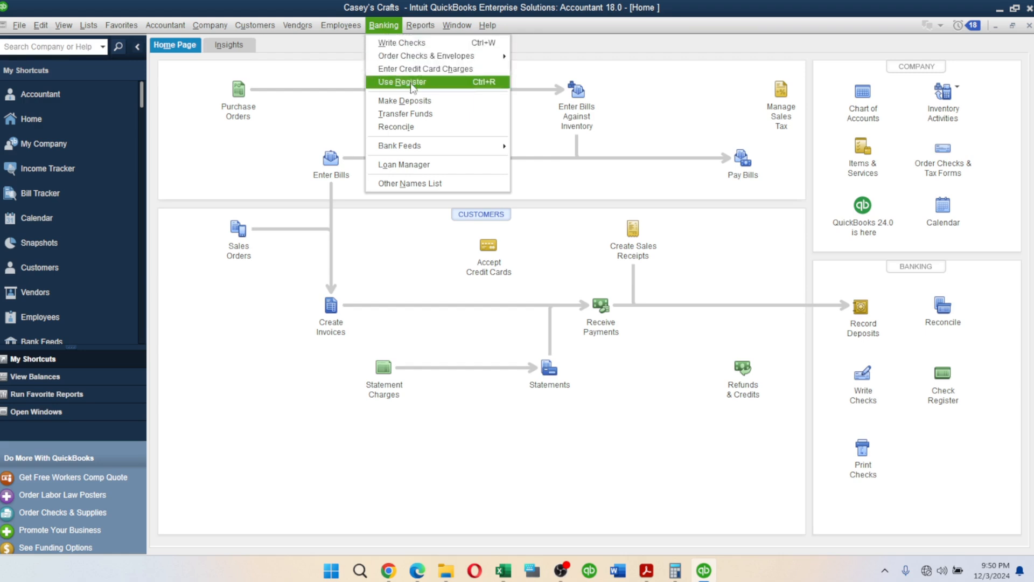
left_click(409, 127)
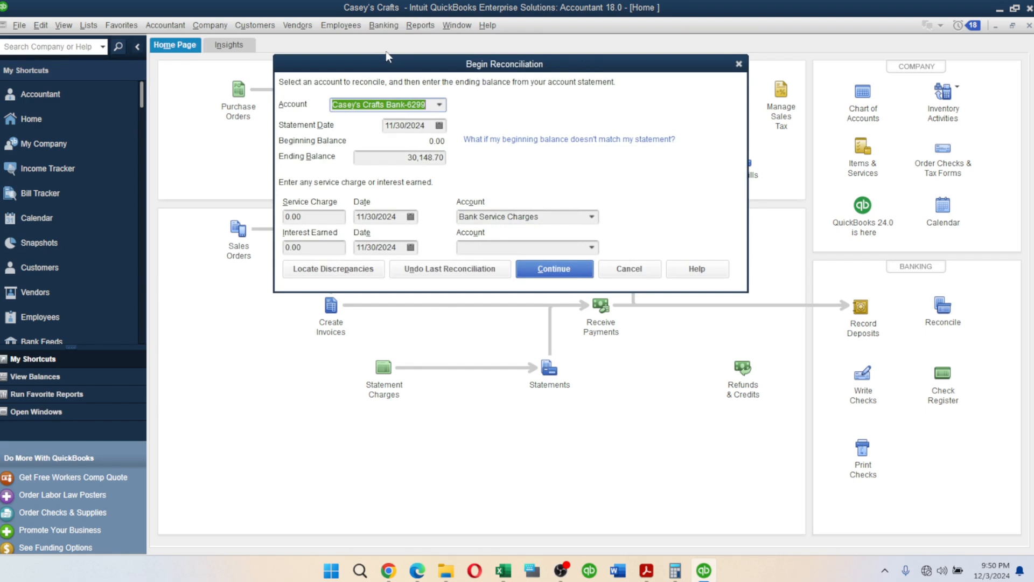
left_click_drag(409, 64, 427, 150)
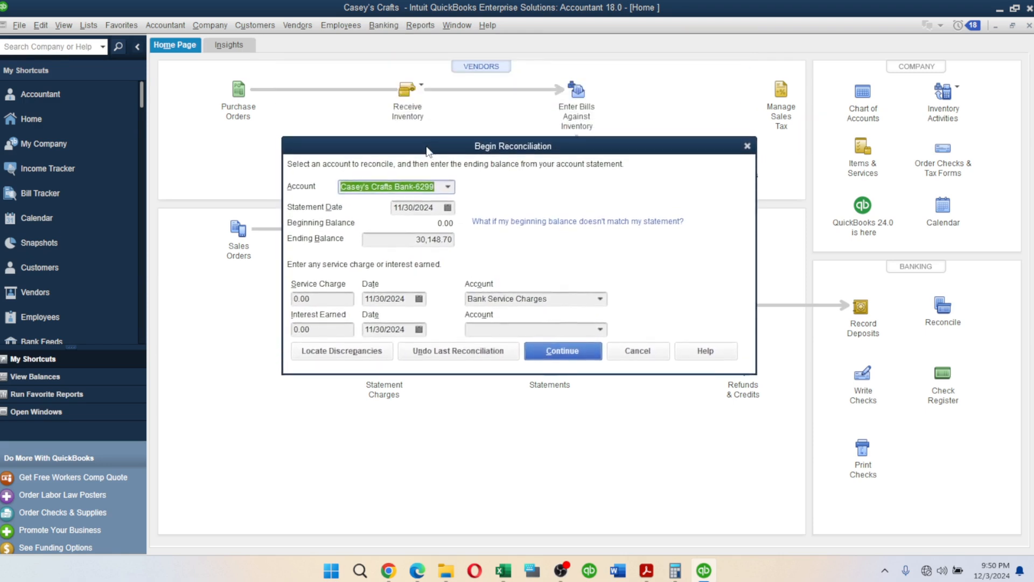
Step: Choose the Casey's Crafts Bank account as the account to reconcile
left_click(449, 188)
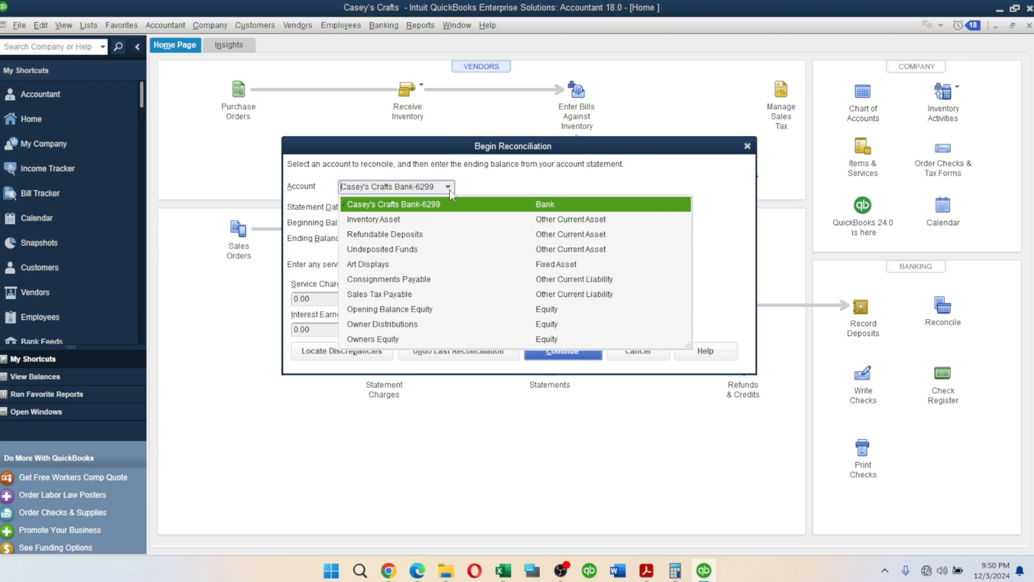
left_click(450, 193)
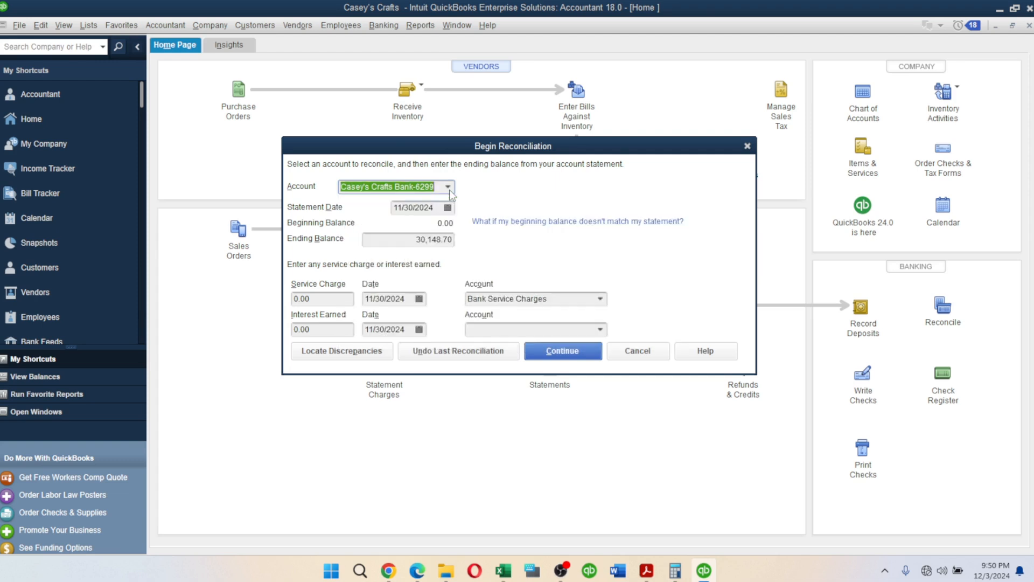
left_click(449, 188)
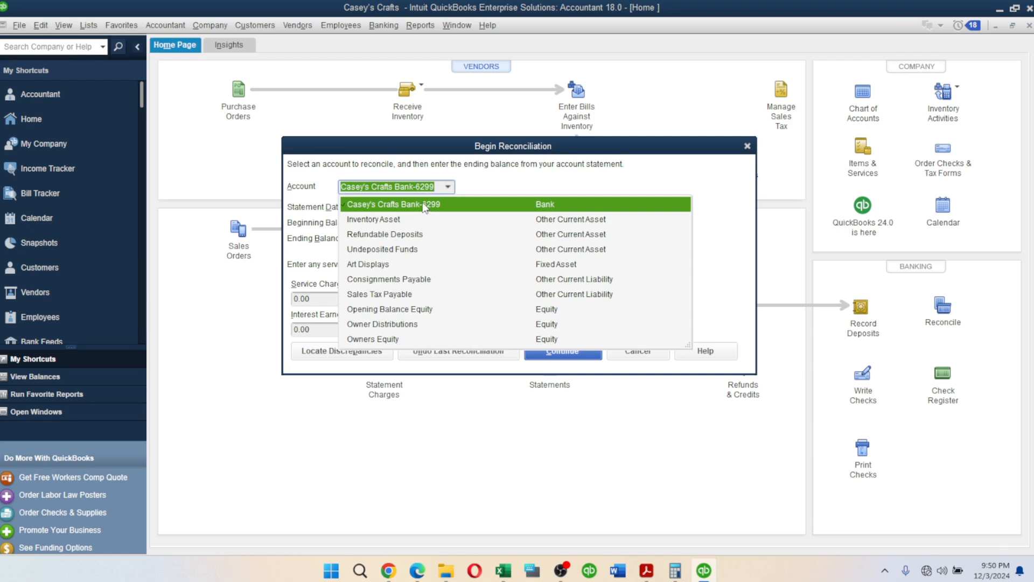
left_click(430, 207)
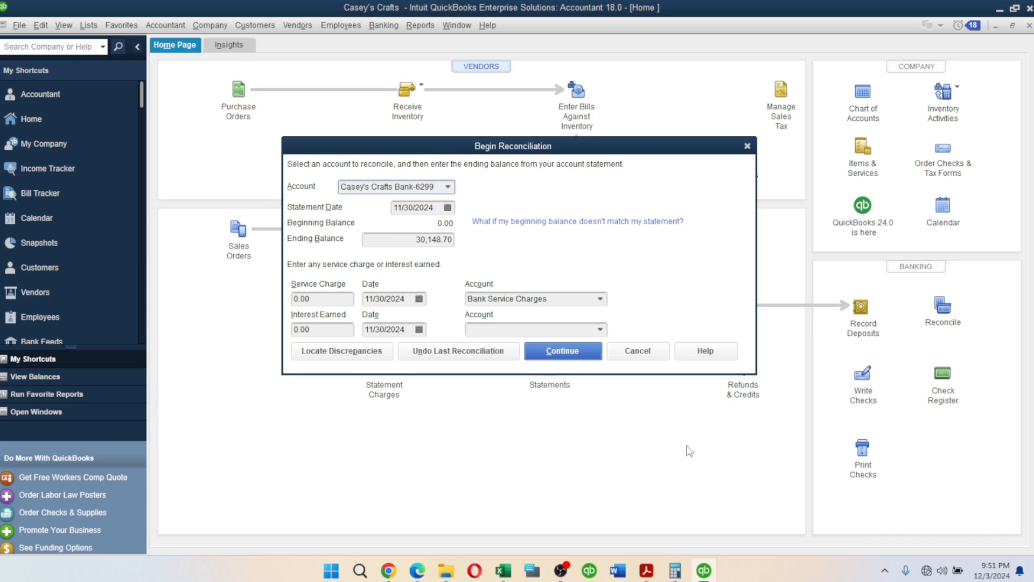
Step: Check the statement period in the PDF and set the reconciliation's statement date to 04/30/2024
left_click(647, 572)
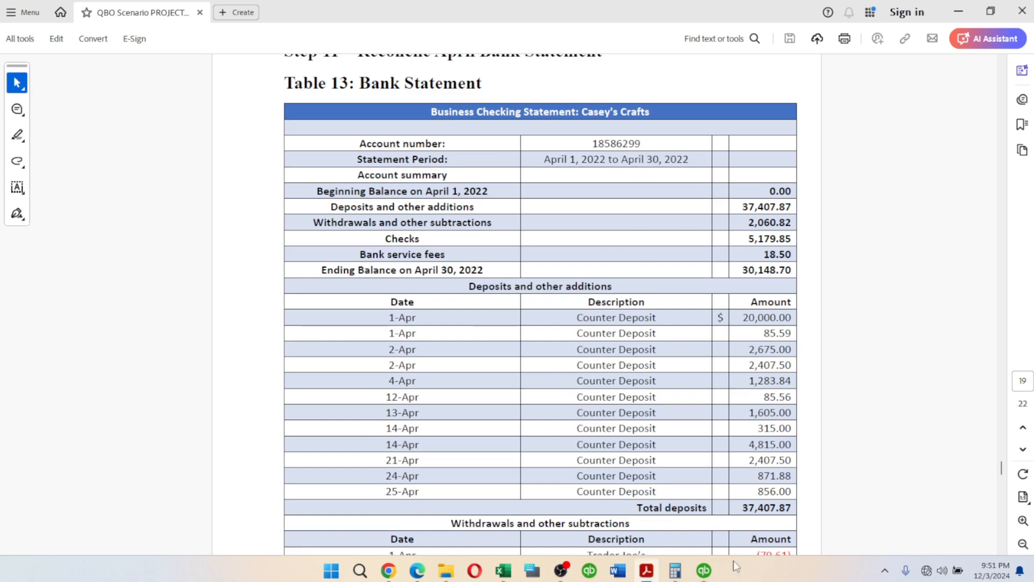
left_click(704, 571)
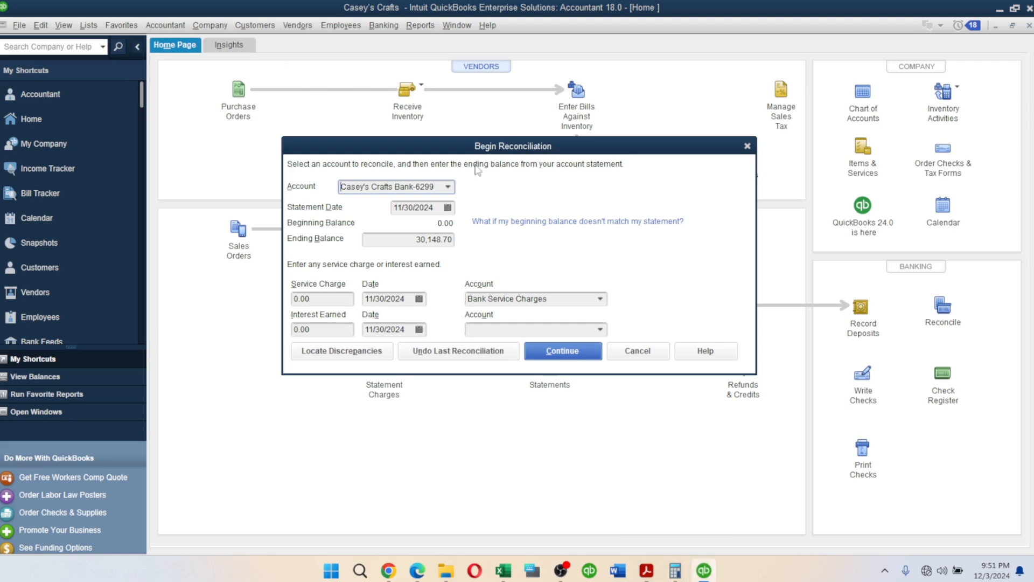
left_click(447, 209)
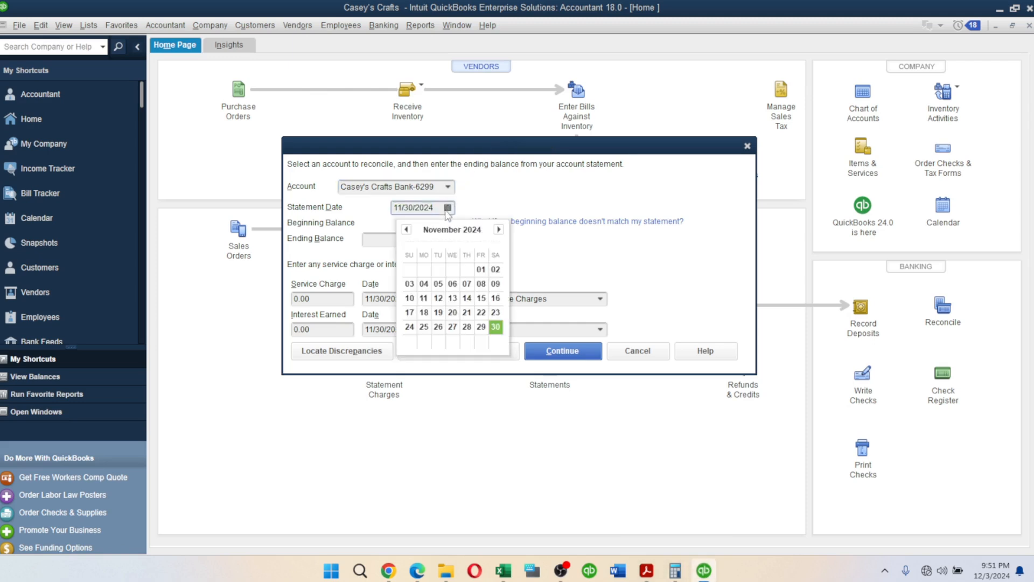
left_click(406, 230)
left_click(406, 229)
left_click(406, 230)
left_click(406, 230)
left_click(406, 230)
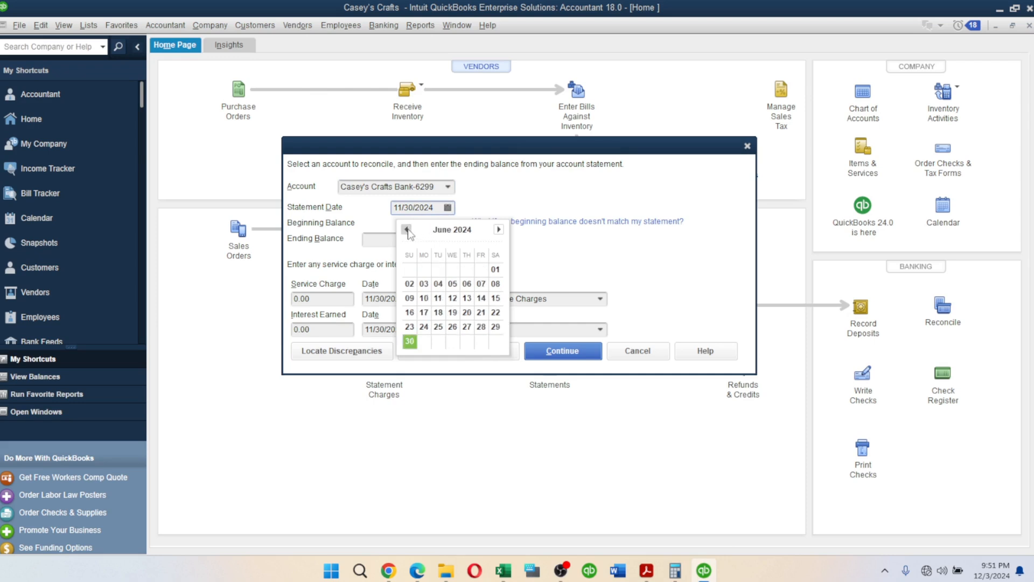
left_click(407, 230)
left_click(406, 230)
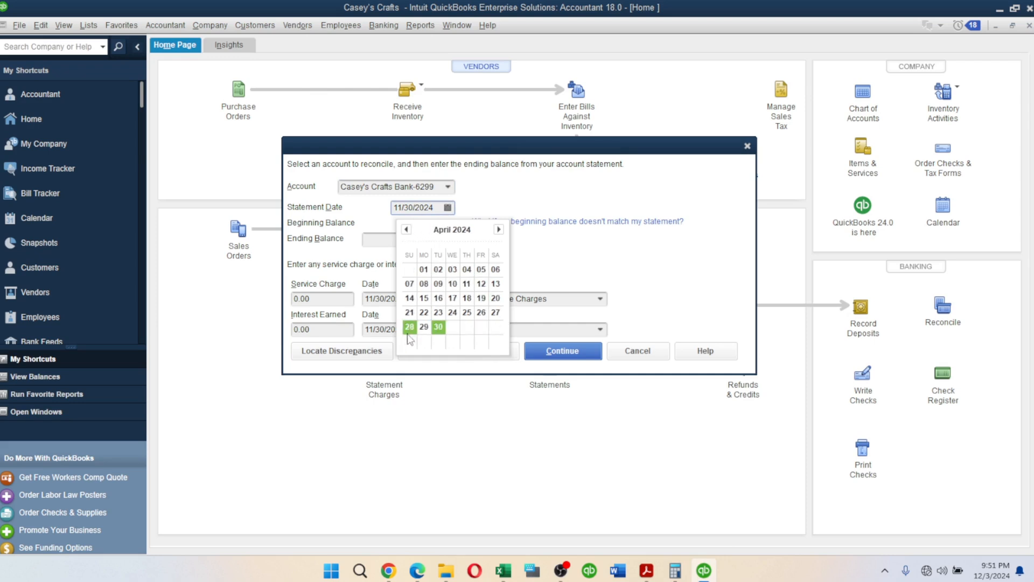
left_click(439, 327)
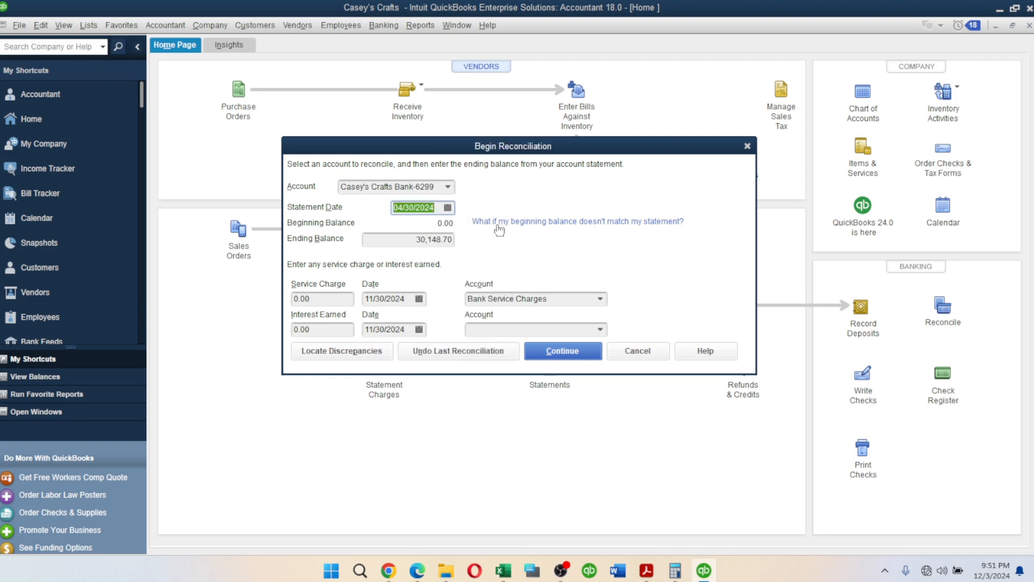
Step: Copy the April 30 ending balance of 30,148.70 from the PDF statement into the reconciliation's ending balance
left_click(409, 242)
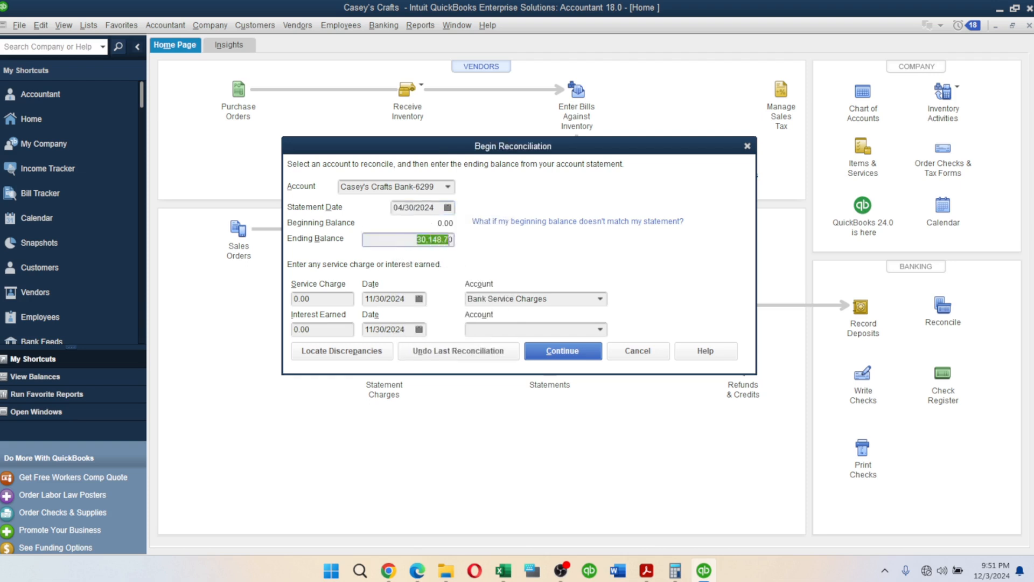
left_click(646, 571)
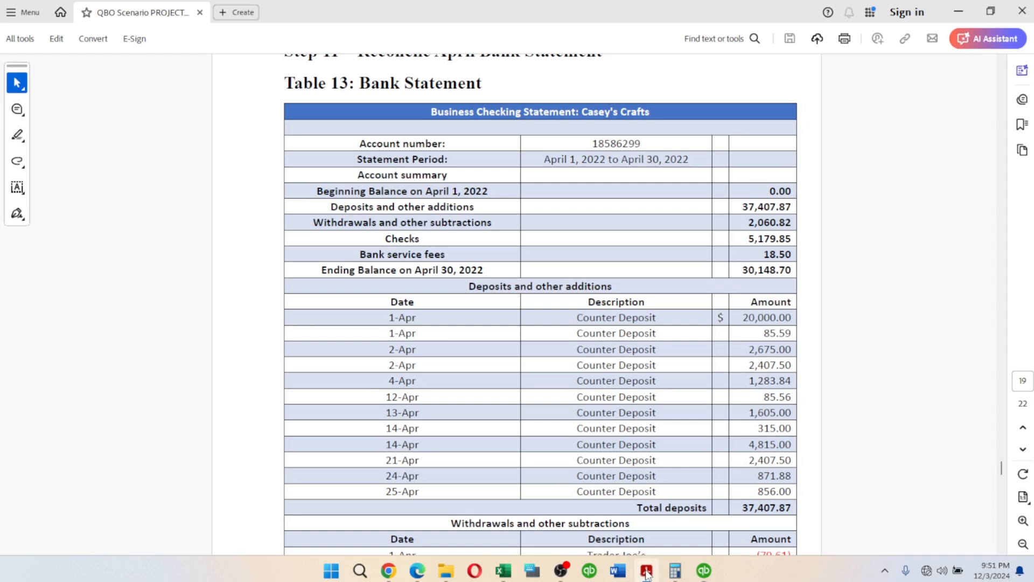
left_click_drag(742, 270, 805, 274)
key("ctrl+c")
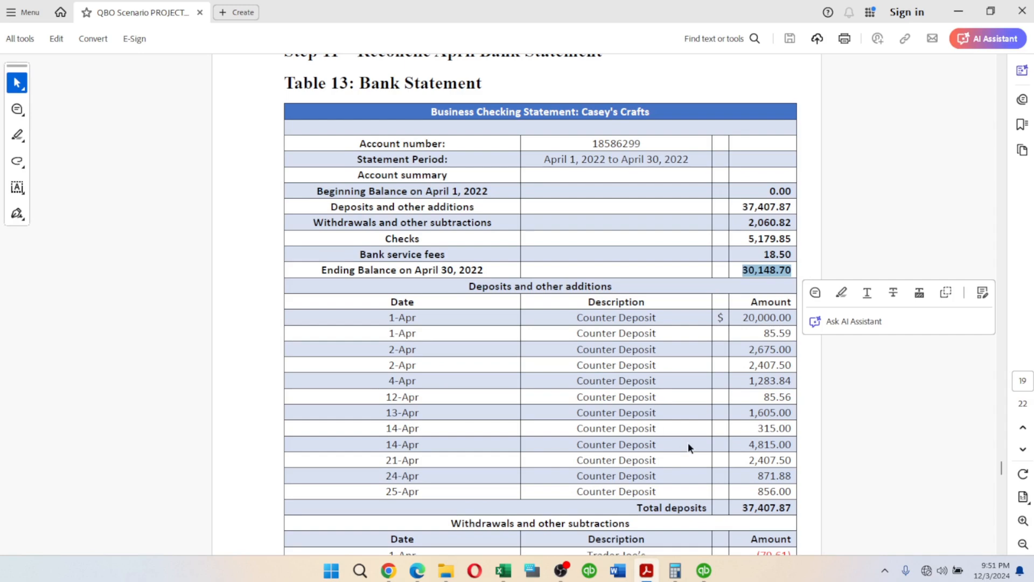
key("alt+Tab")
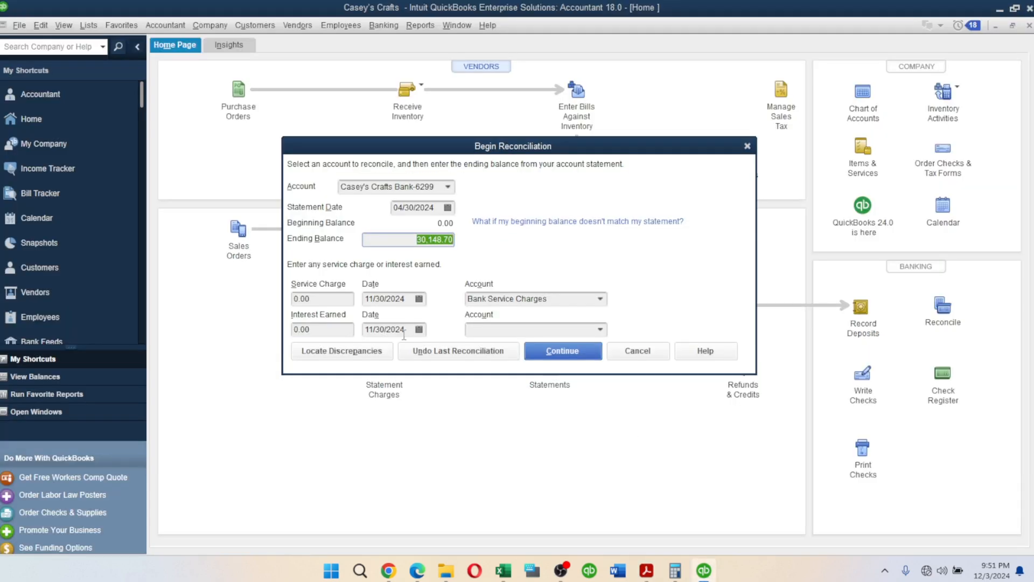
key("ctrl+v")
Step: Enter a service charge of 18.50 and check it against the bank service fees on the PDF statement
left_click(329, 299)
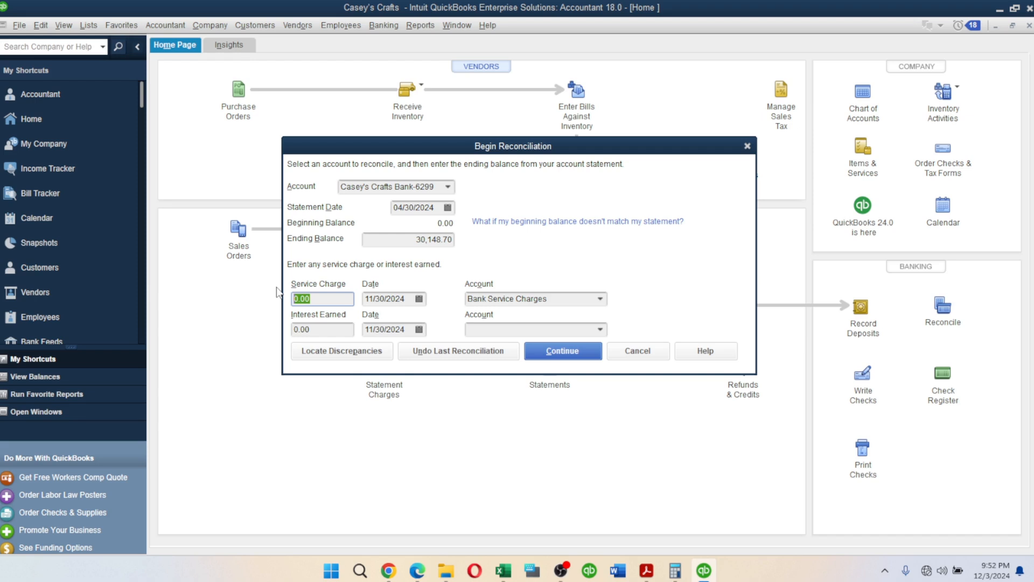
type("18.50")
left_click(646, 570)
left_click_drag(762, 252, 794, 254)
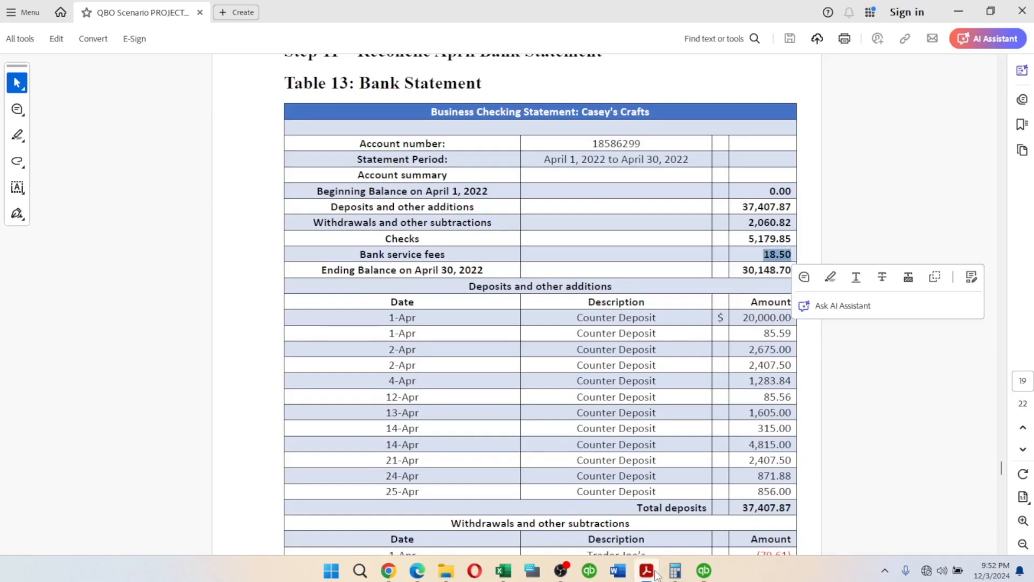
mouse_move(656, 575)
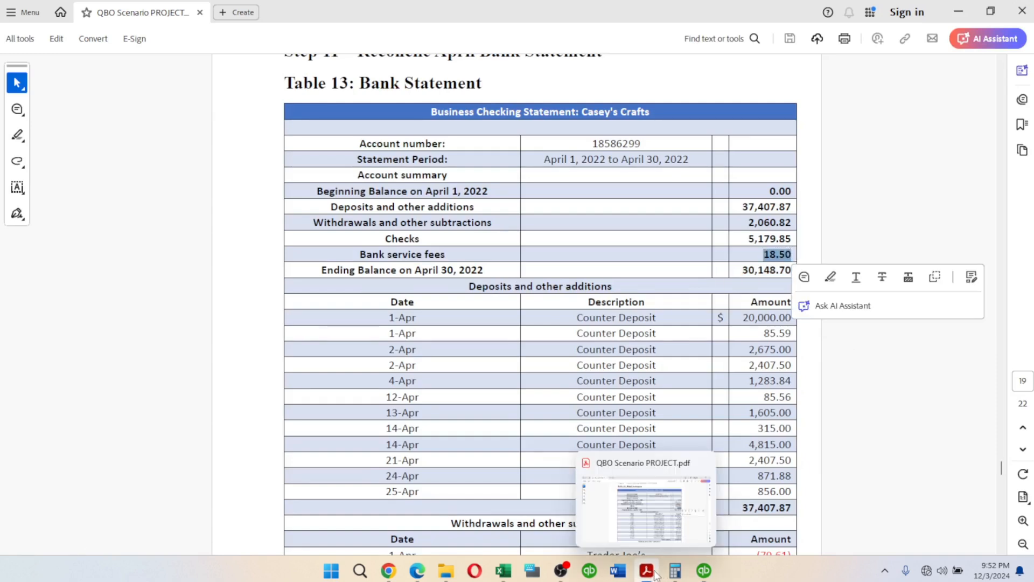
left_click(703, 570)
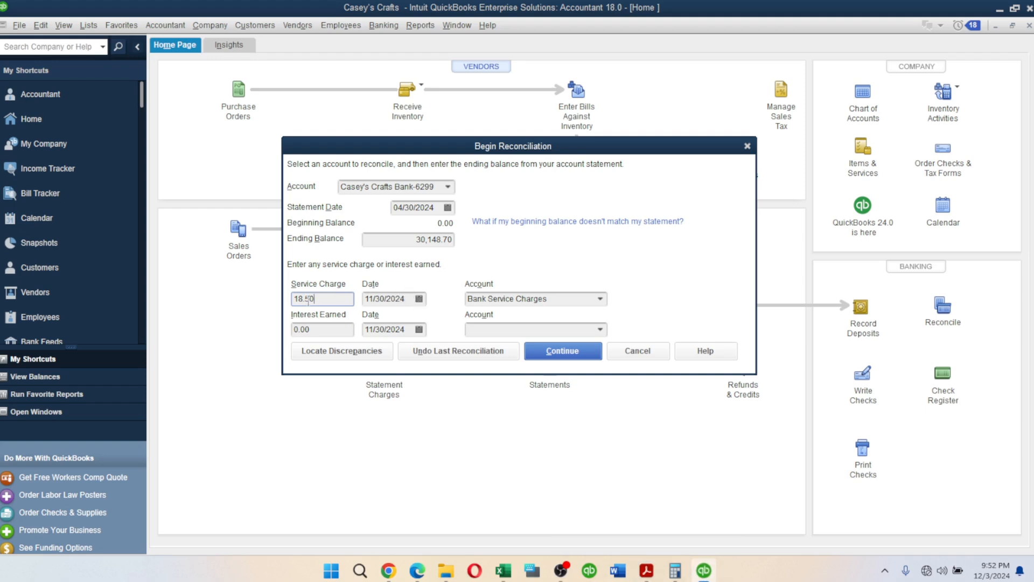
left_click(309, 299)
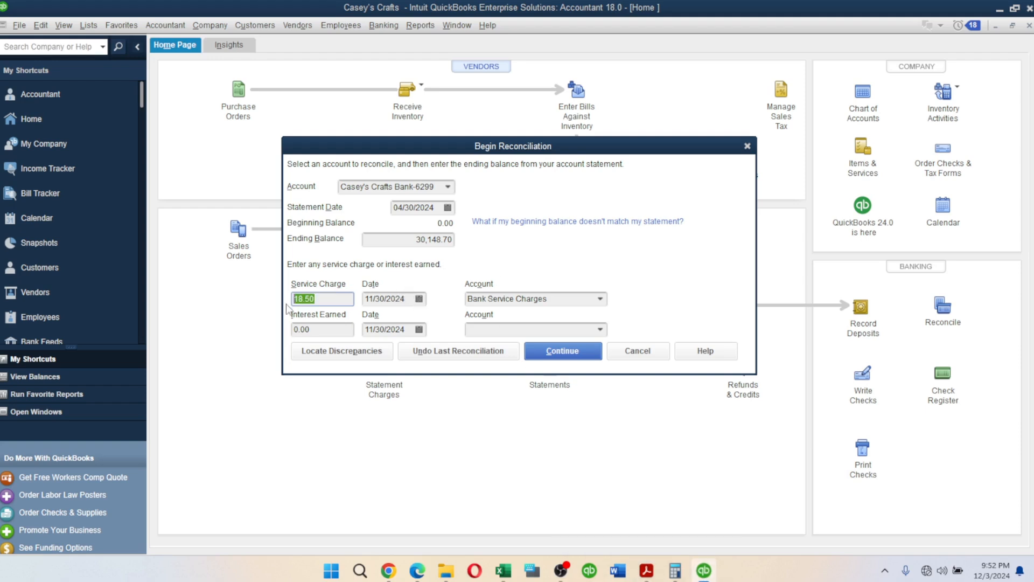
Step: Date the service charge 04/30/2024 and assign it to the Bank Service Charges expense account
left_click(420, 299)
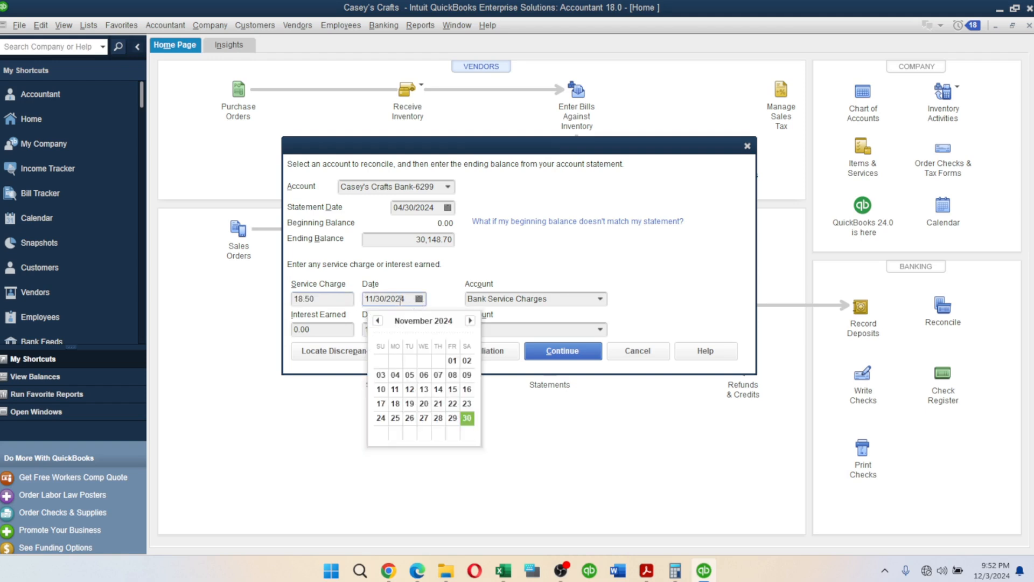
left_click(384, 299)
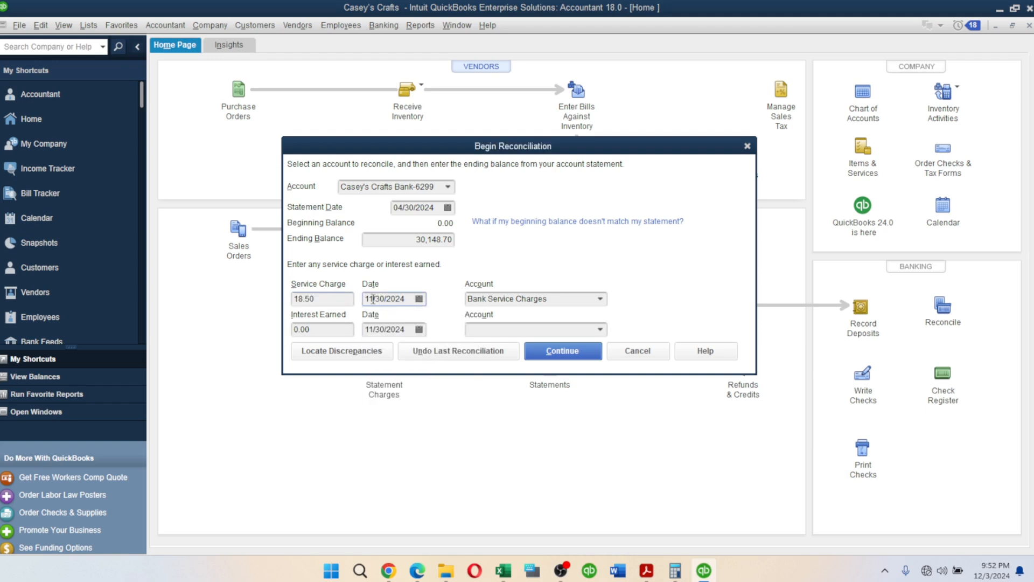
key("BackSpace")
key("BackSpace")
type("04")
key("Tab")
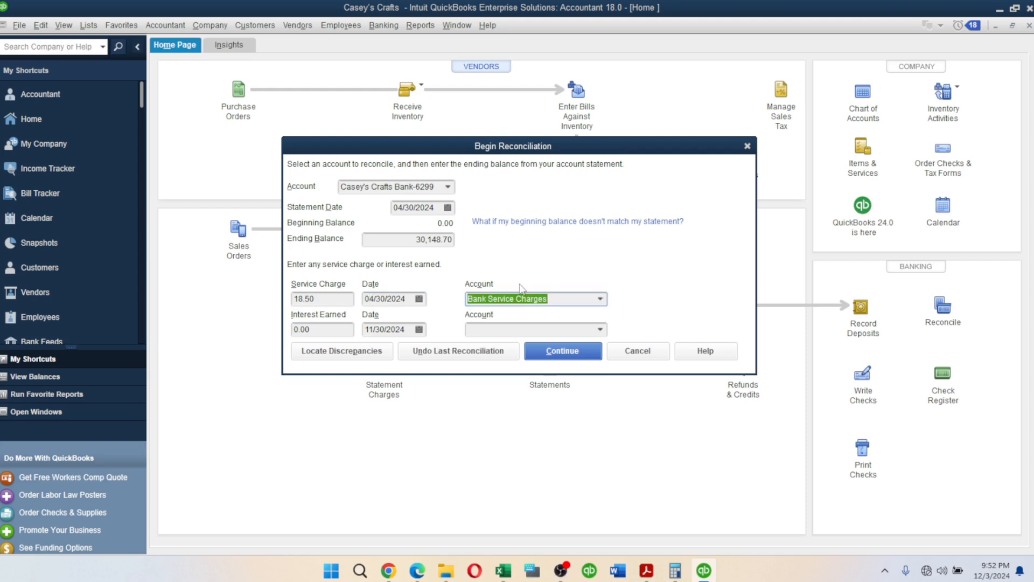
left_click(601, 299)
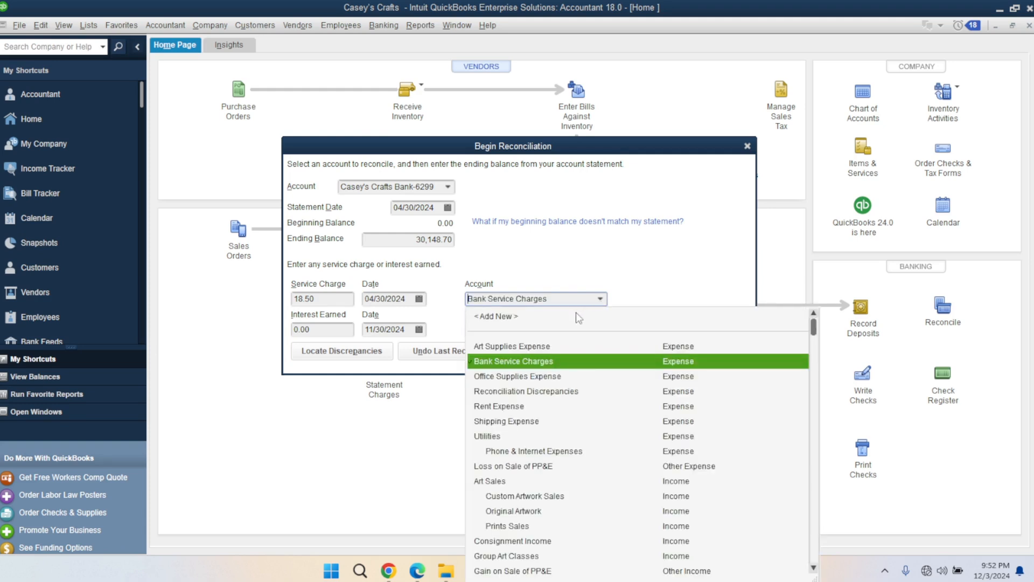
left_click(545, 364)
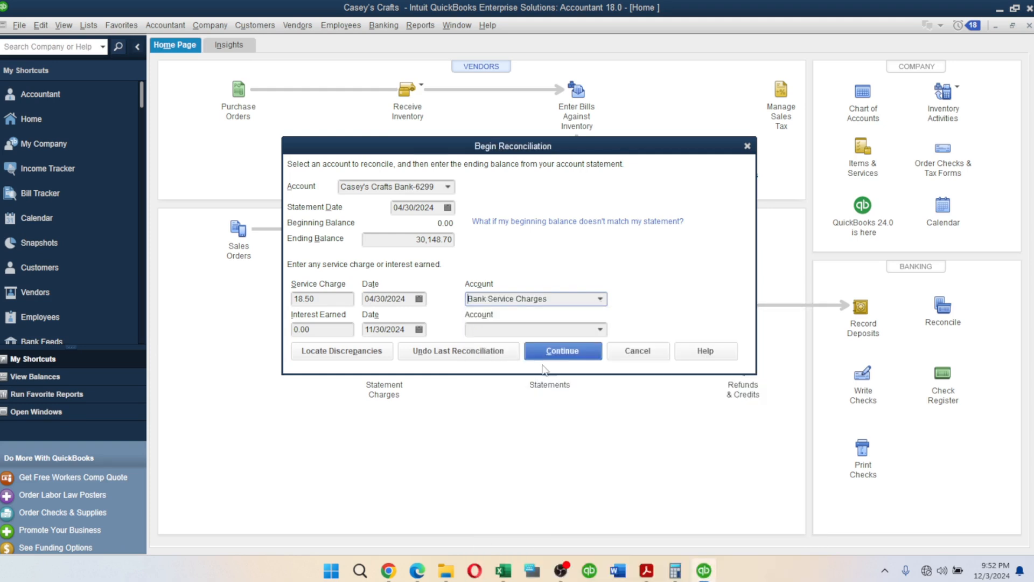
Step: Leave interest earned without an account, continue to the transaction list and accept the change dated over 90 days ago
left_click(334, 326)
left_click(602, 329)
left_click(601, 330)
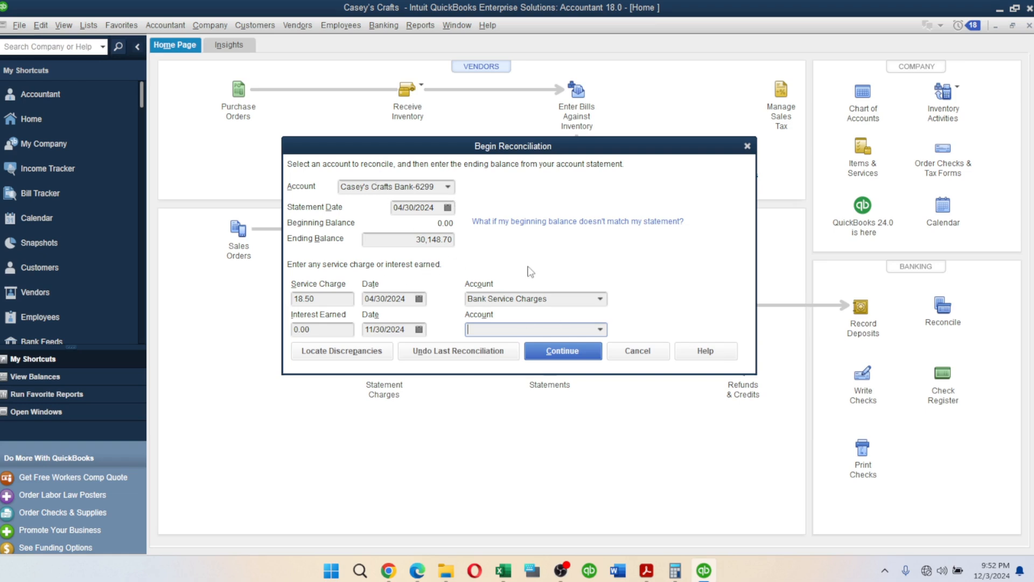
left_click(563, 355)
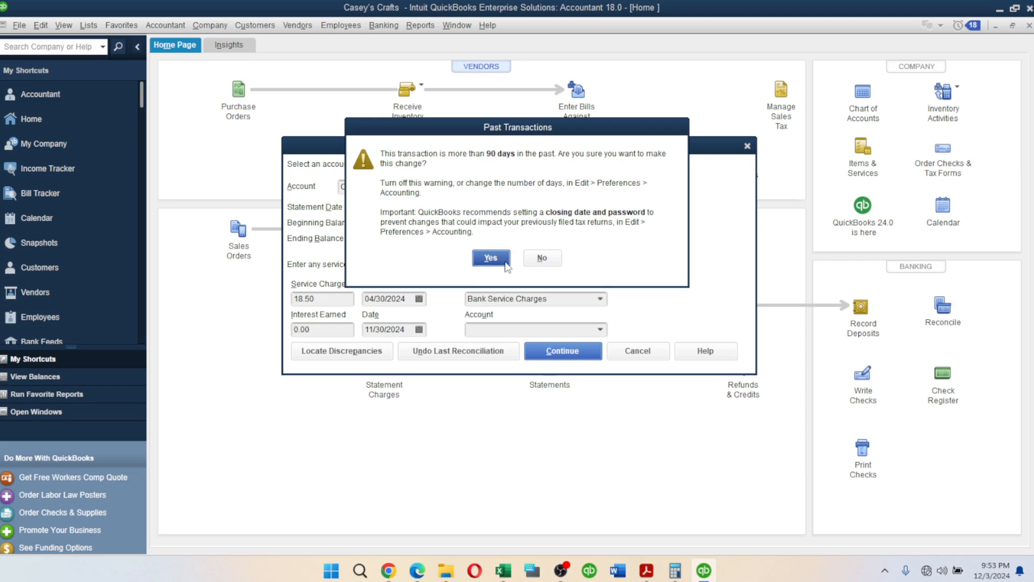
left_click(491, 257)
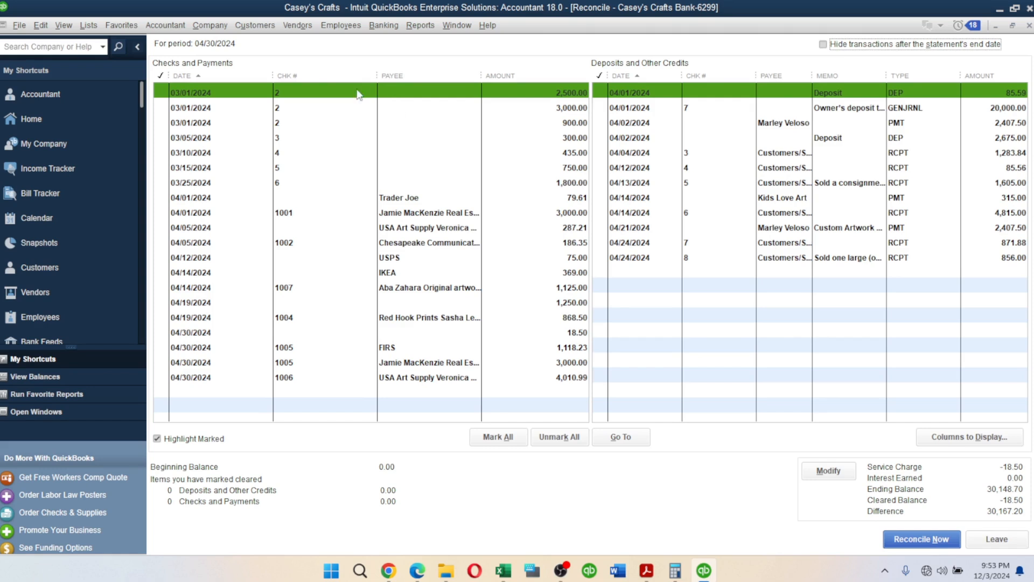
left_click(180, 108)
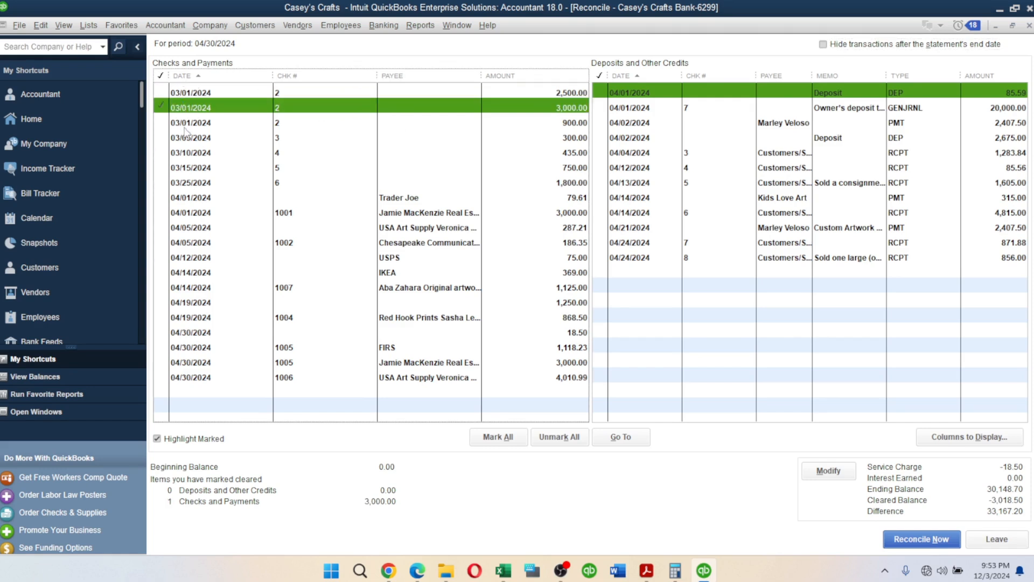
left_click(187, 124)
left_click(187, 139)
left_click(189, 164)
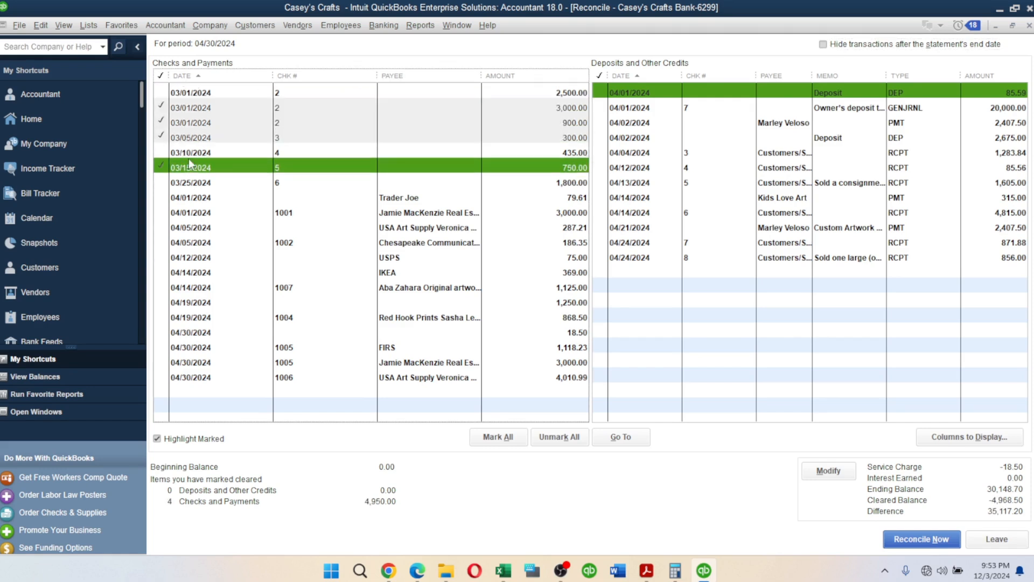
left_click(192, 183)
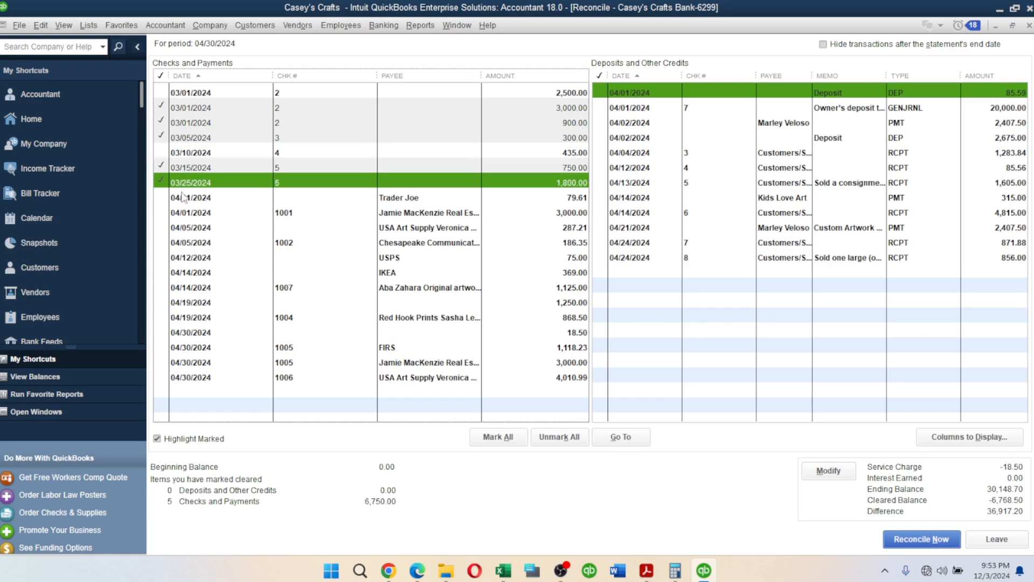
left_click(167, 106)
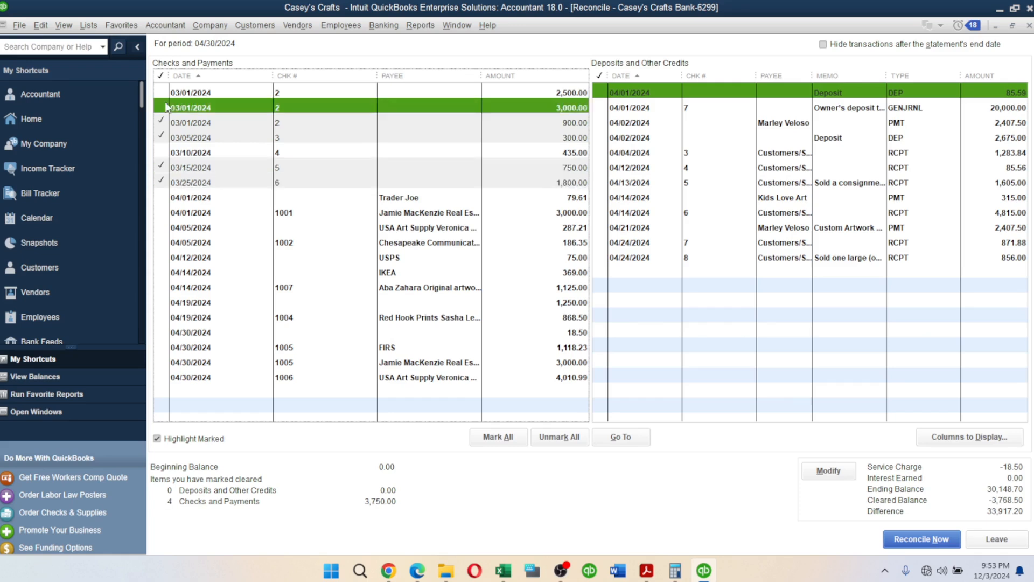
left_click(165, 119)
left_click(166, 119)
left_click(164, 138)
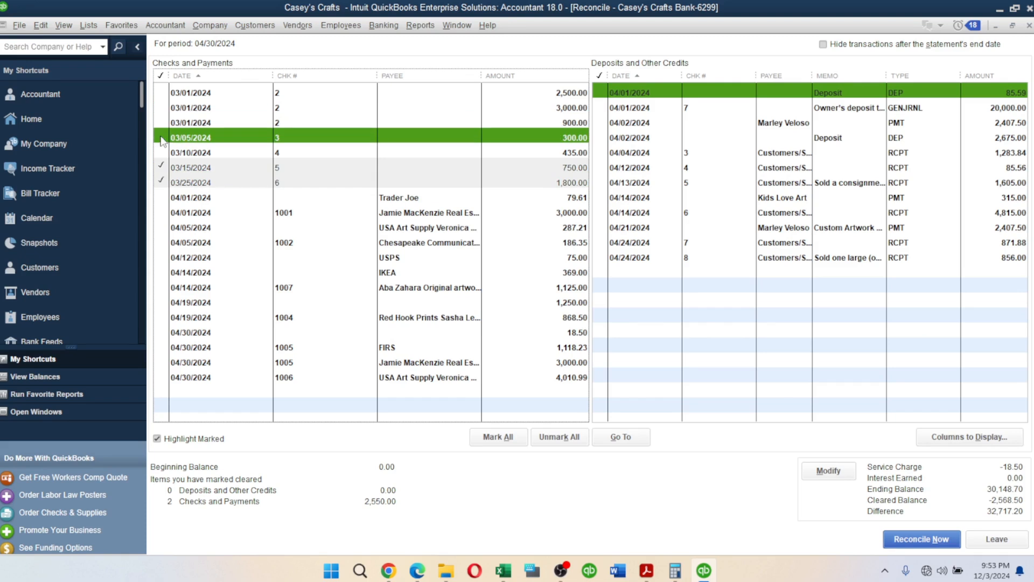
left_click(164, 168)
left_click(164, 183)
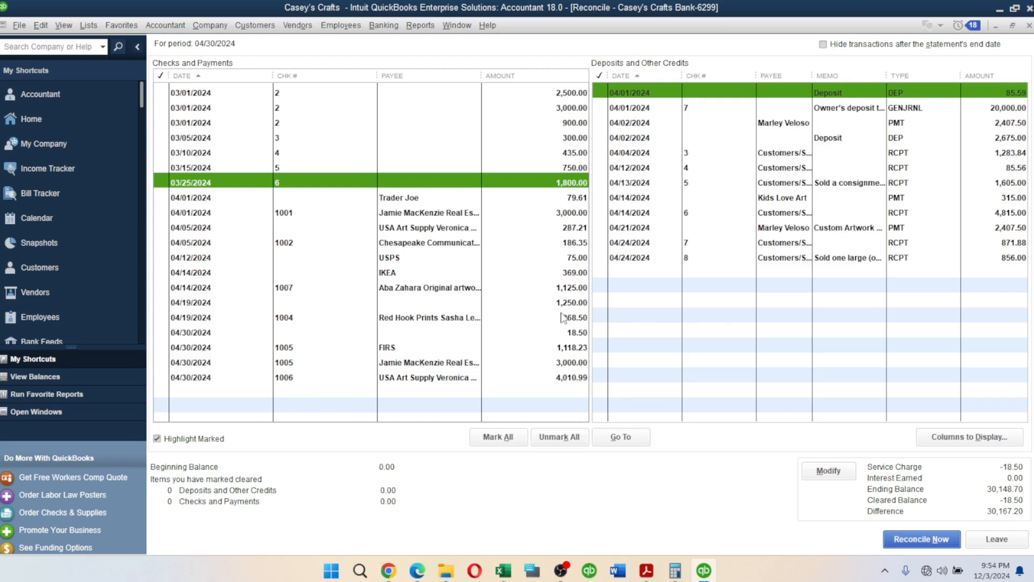
Step: Open the 04/30/2024 payment of 18.50 from the checks and payments list, review its check details and close it
left_click(579, 334)
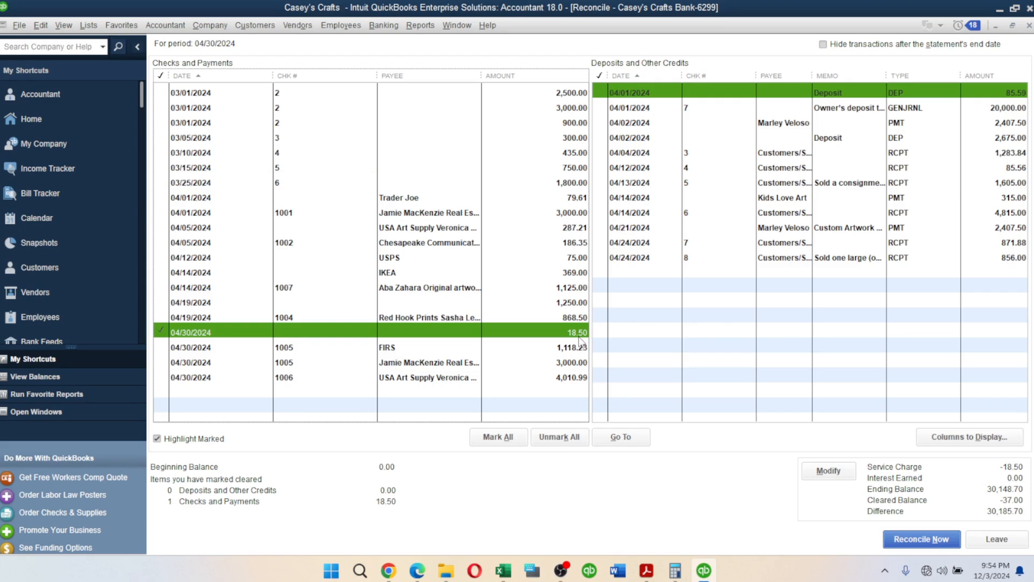
left_click(575, 333)
double_click(575, 332)
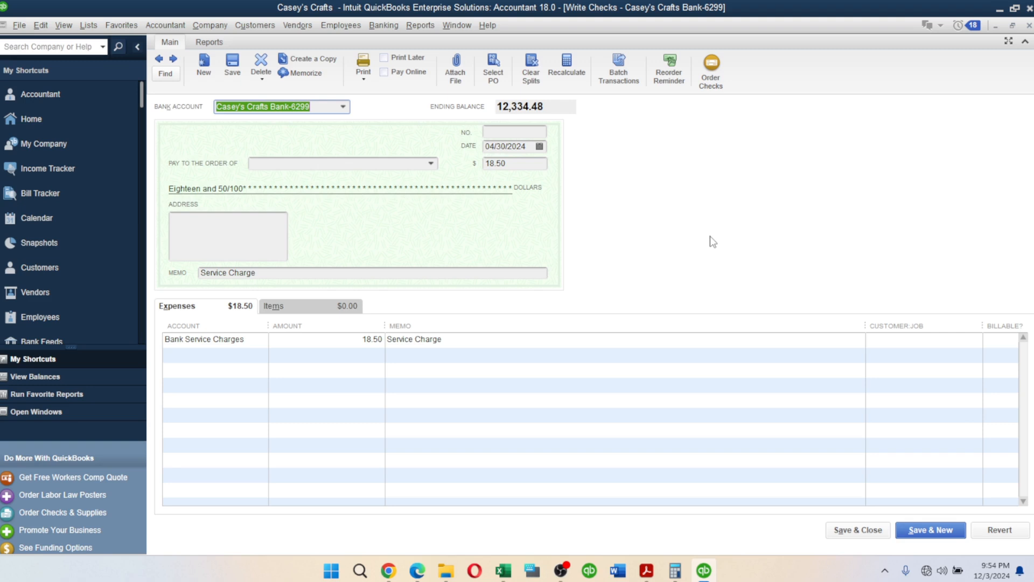
left_click(1029, 27)
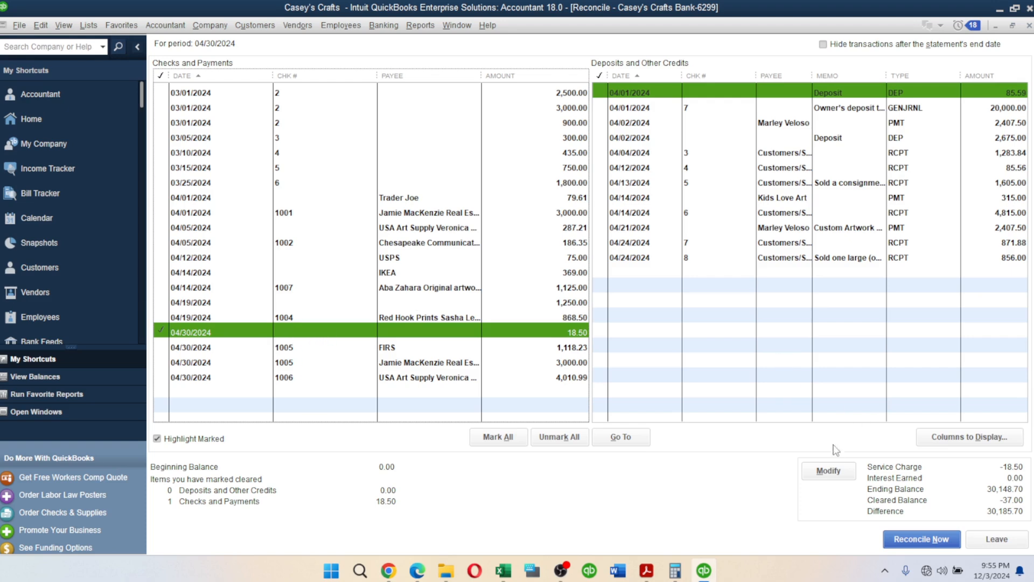
Step: Remove the service charge from the reconciliation settings, accept the past-dated change and unmark the 04/30/2024 payment of 18.50
left_click(828, 470)
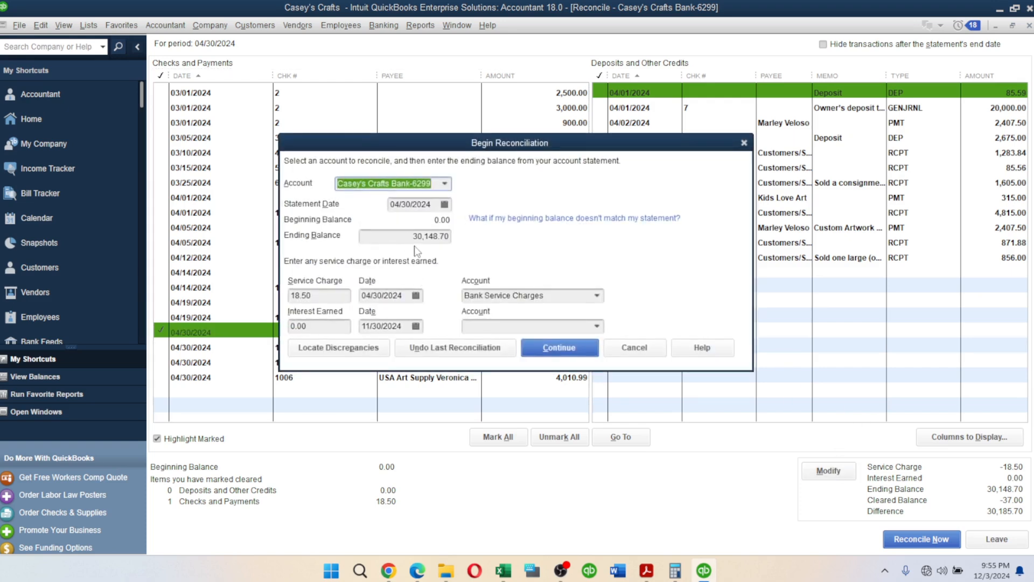
left_click(319, 295)
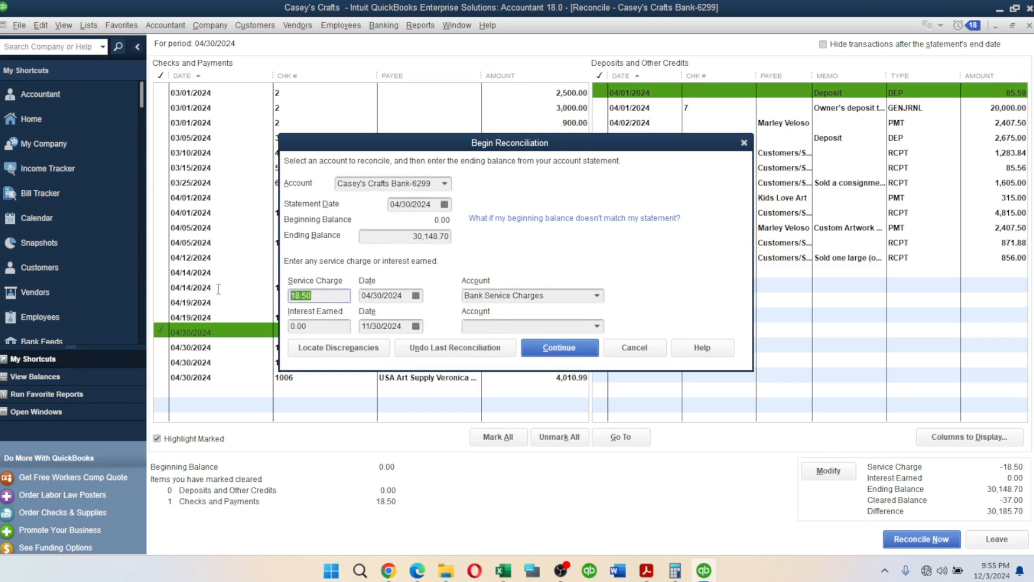
key("BackSpace")
left_click(552, 349)
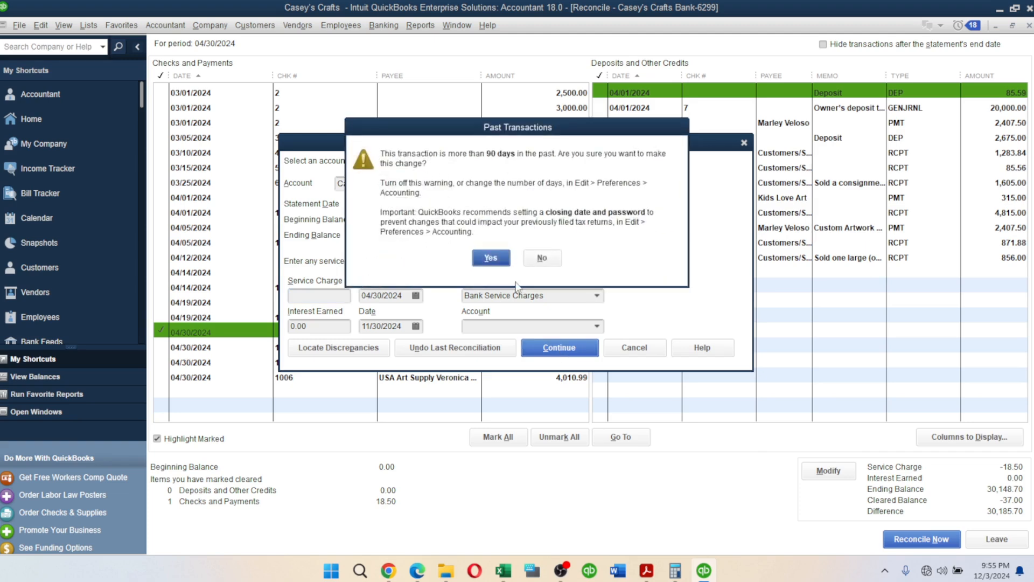
left_click(491, 257)
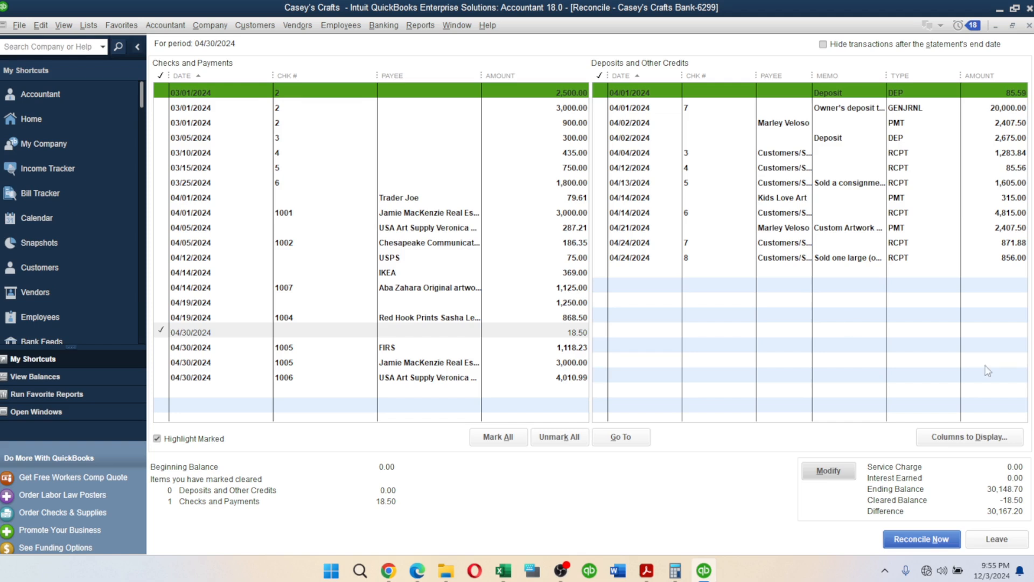
left_click(164, 329)
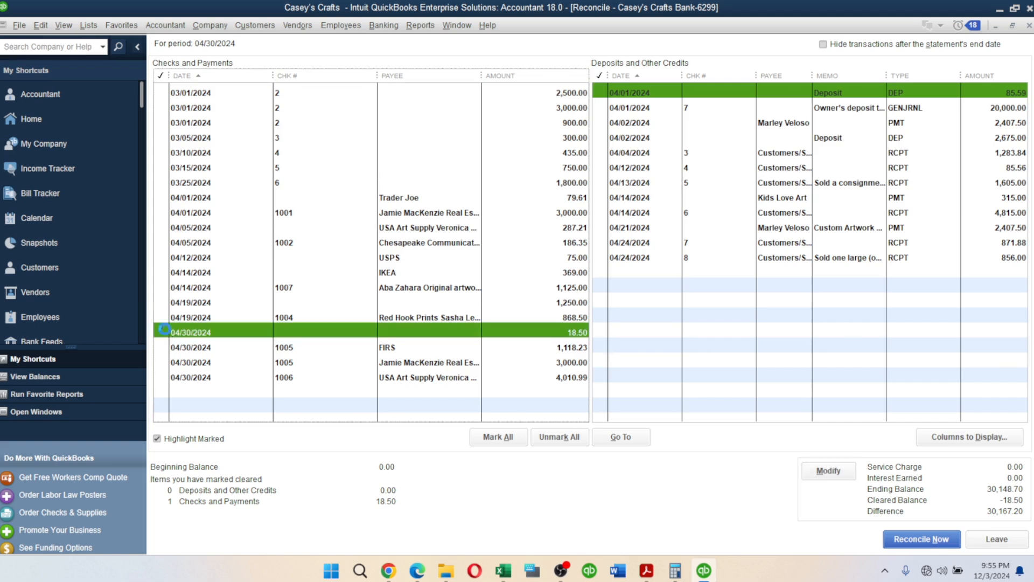
left_click(165, 328)
Step: Review the deposits on the PDF bank statement, return to QuickBooks and mark all transactions as cleared
left_click(648, 572)
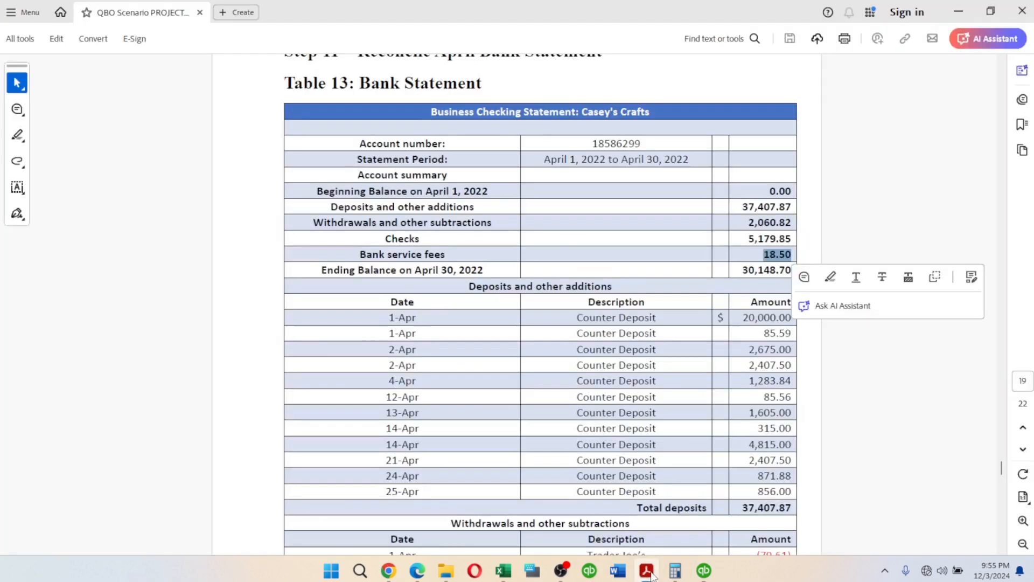
left_click(668, 324)
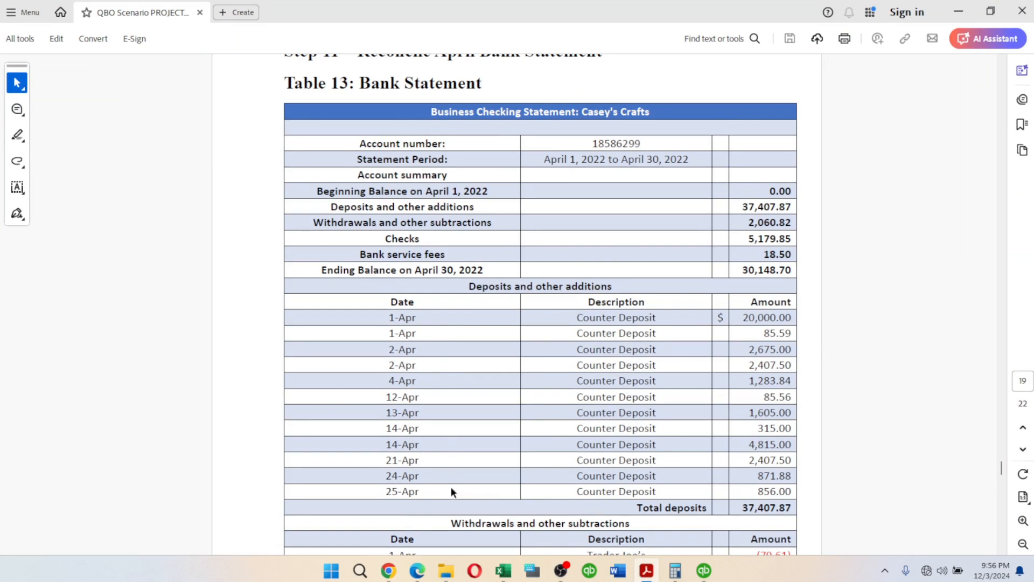
left_click(701, 576)
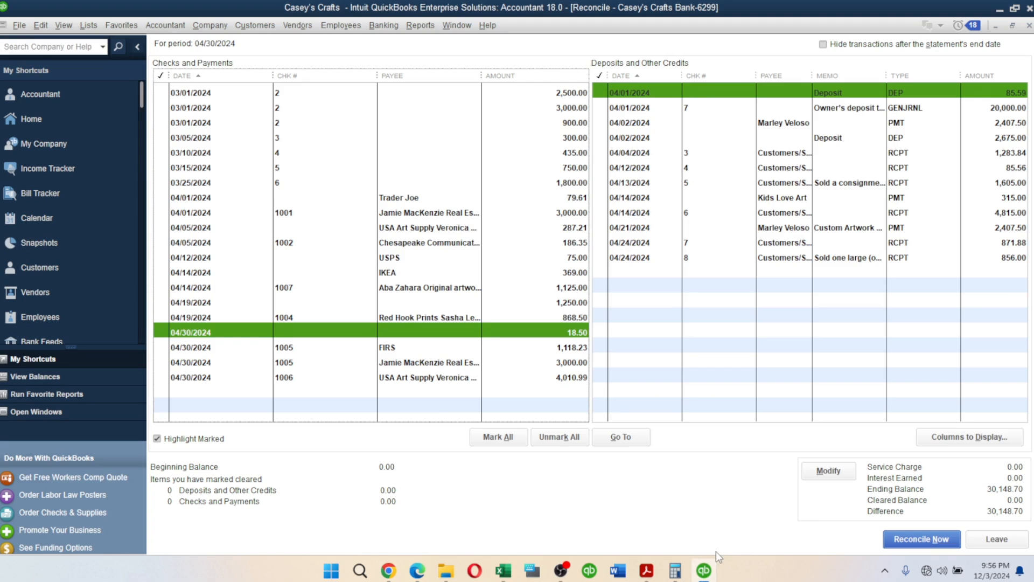
left_click(495, 436)
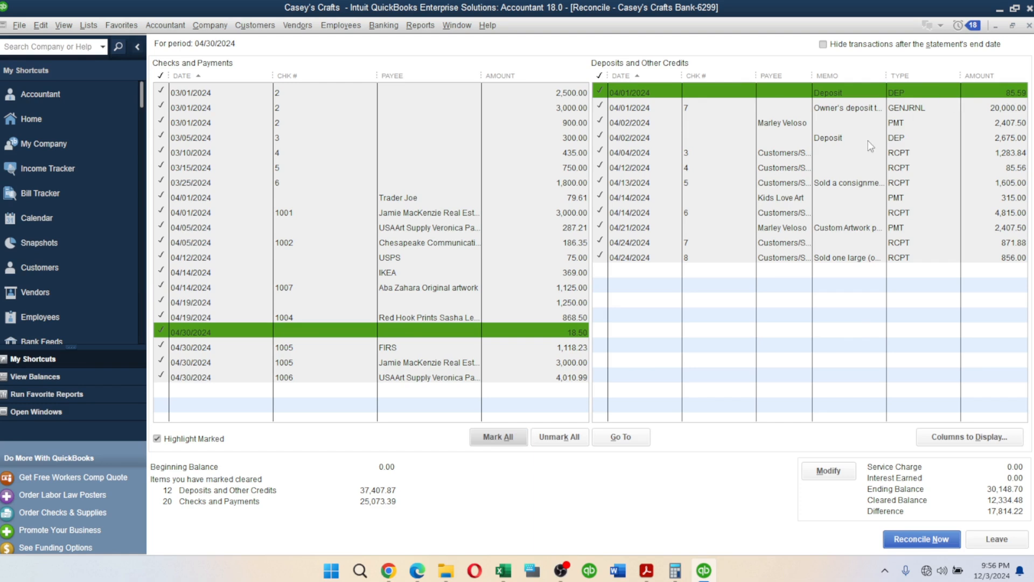
left_click(803, 229)
left_click(996, 212)
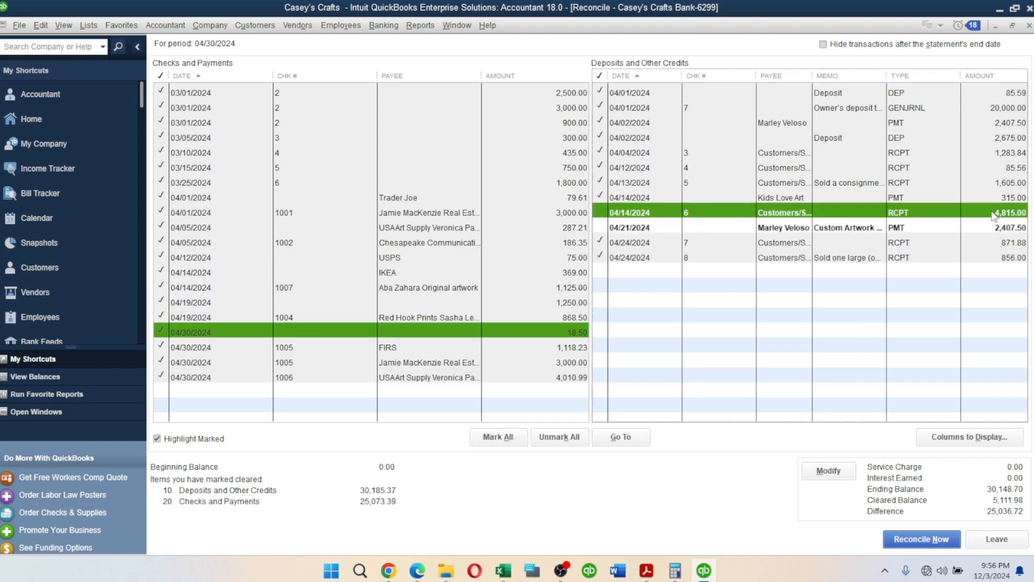
left_click(607, 228)
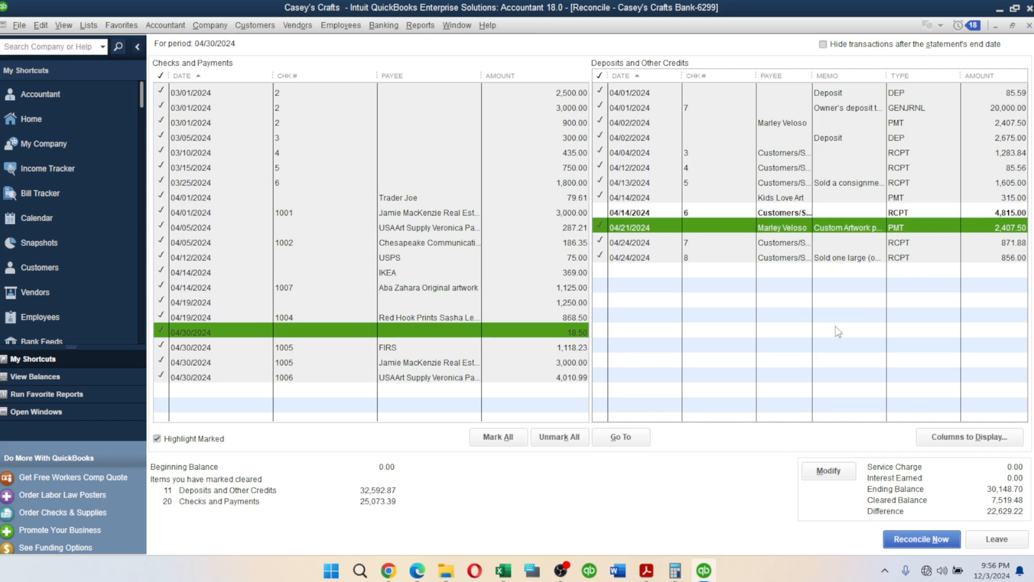
Step: Match the 1-Apr deposits of 20,000.00 and 85.59 to the PDF statement, unmark them in QuickBooks and re-mark the 04/14/2024 receipt of 4,815.00
left_click(647, 568)
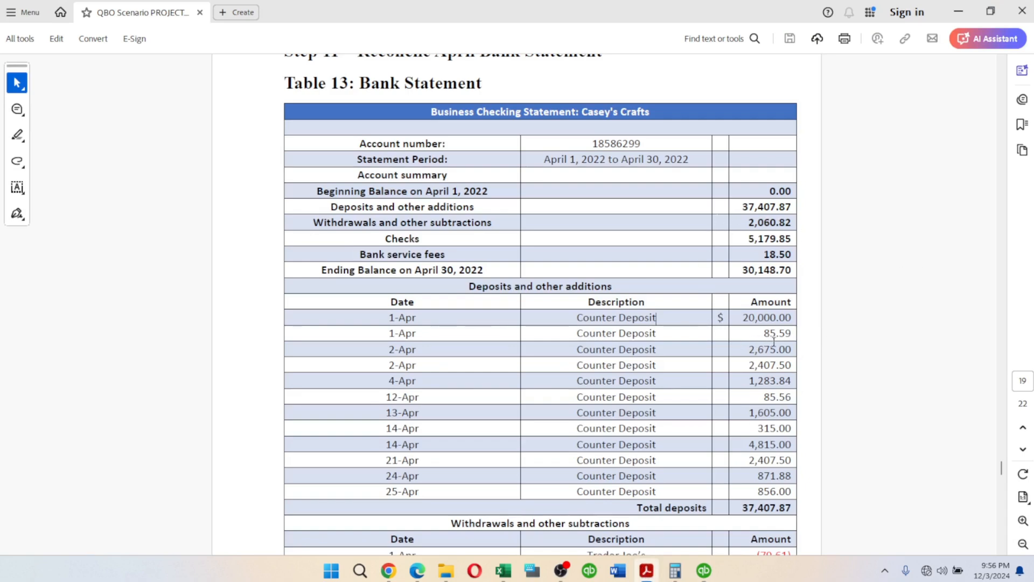
left_click_drag(763, 334, 792, 335)
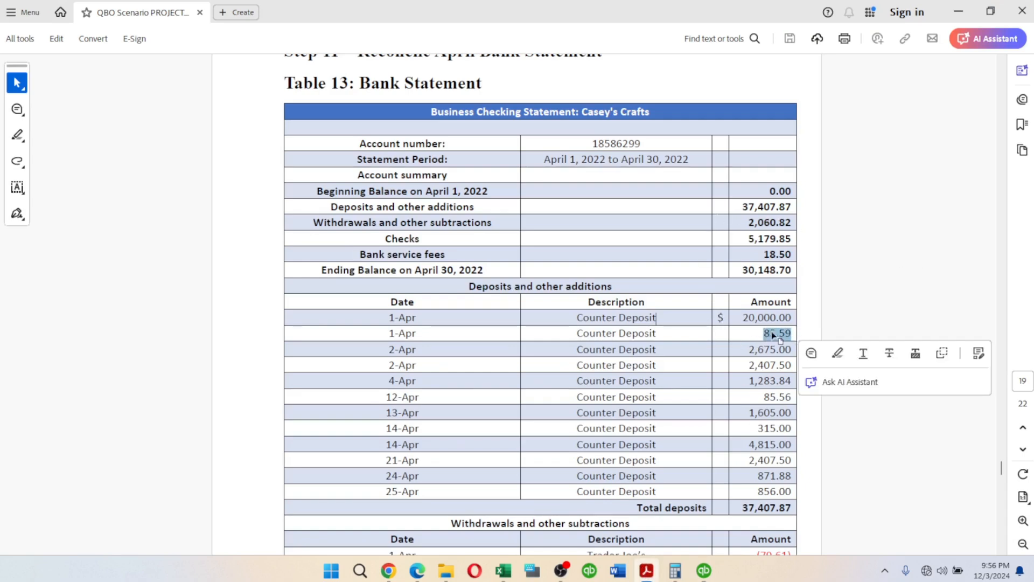
left_click_drag(738, 316, 794, 317)
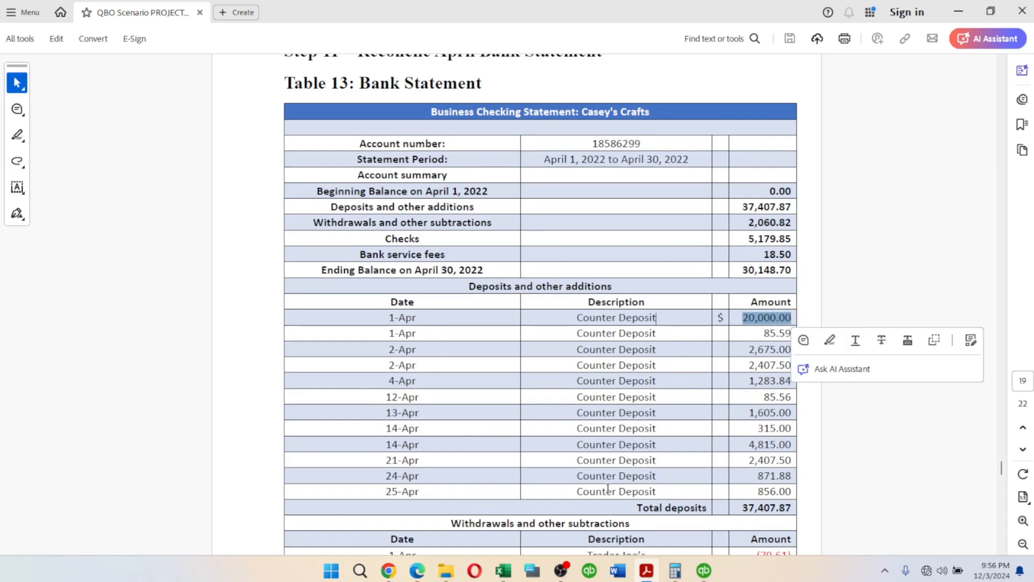
left_click(701, 561)
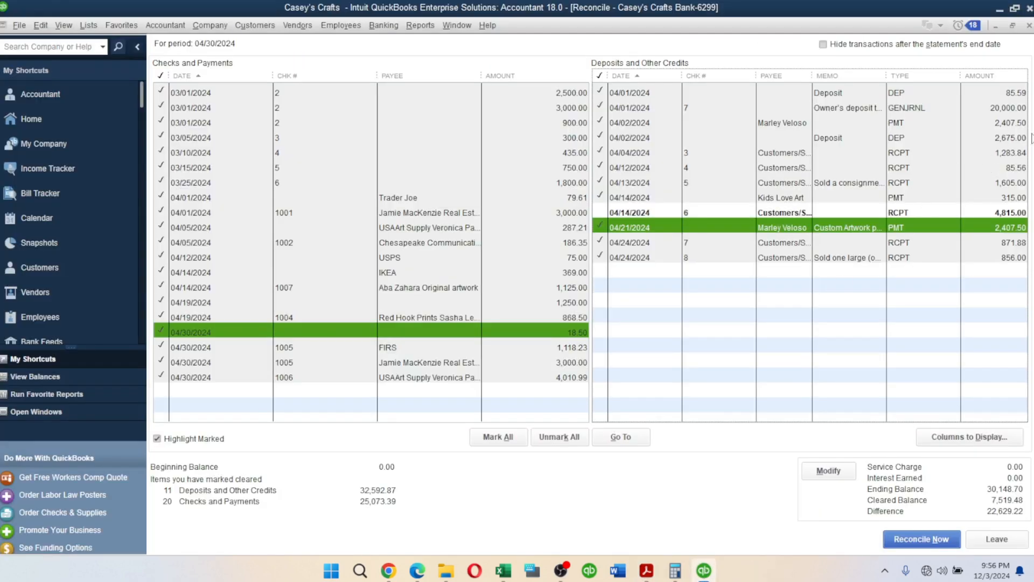
left_click(1003, 111)
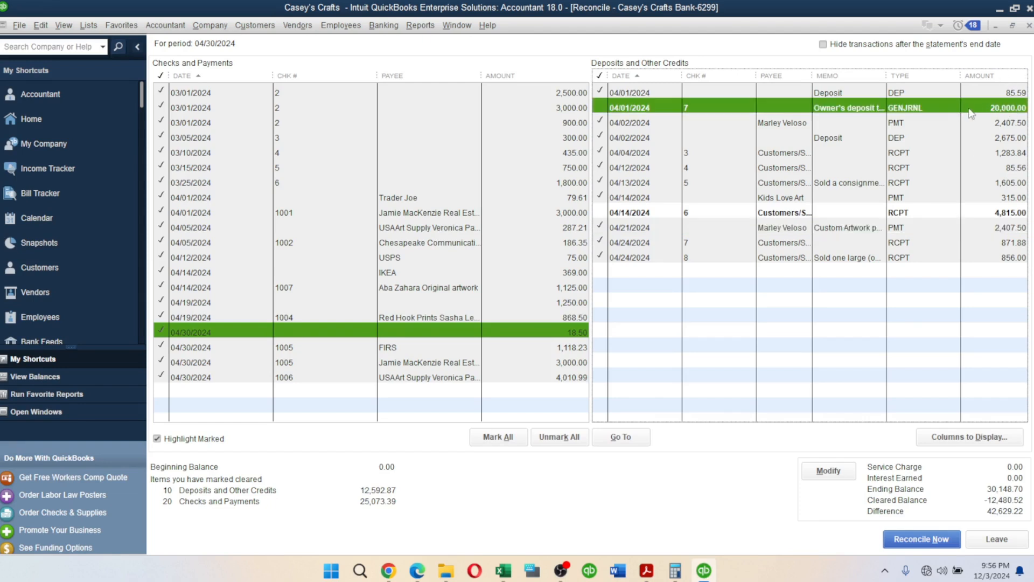
left_click(989, 93)
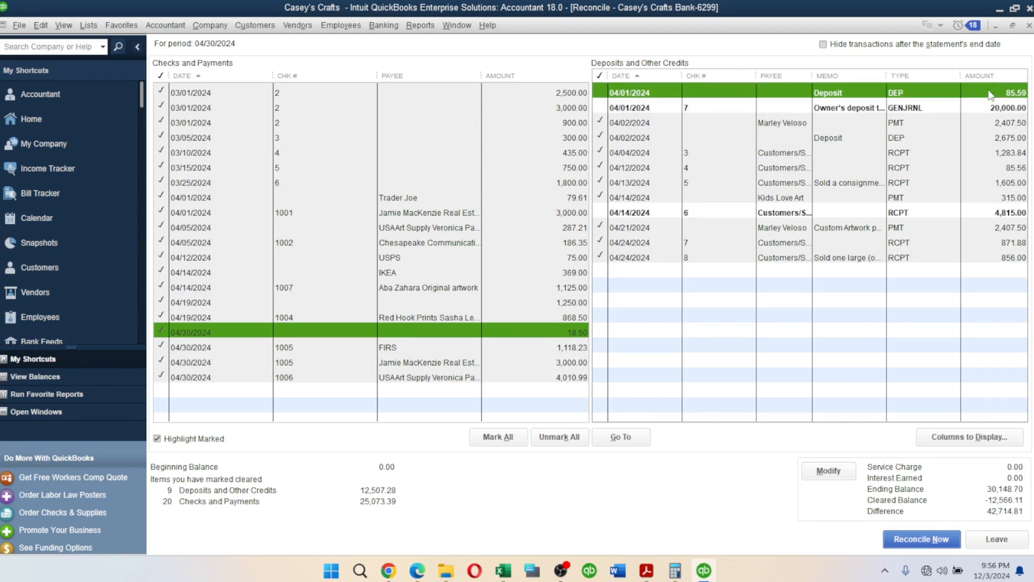
left_click(611, 213)
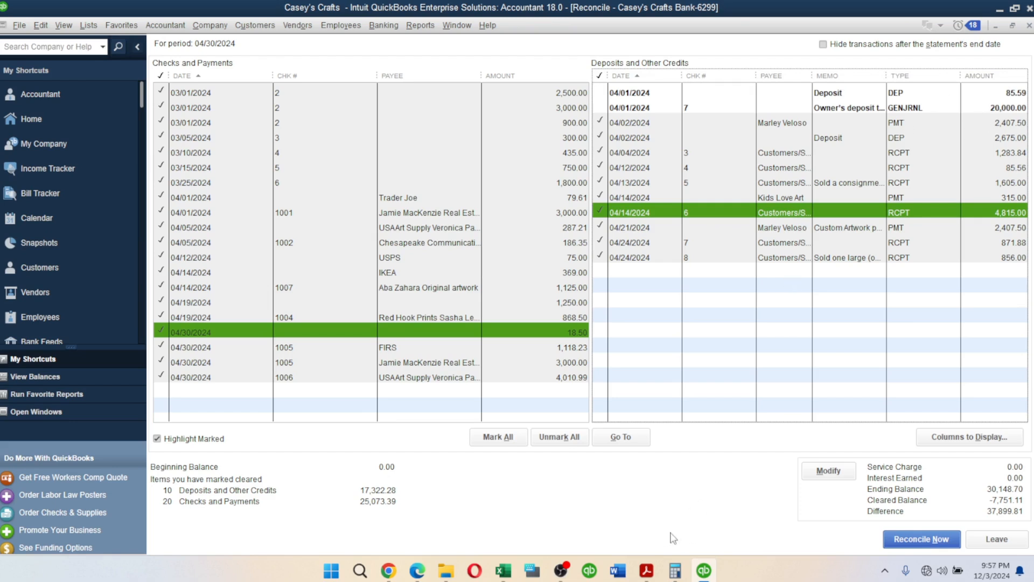
Step: Match the 2-Apr deposits of 2,675.00 and 2,407.50 to the PDF statement and unmark both in the QuickBooks reconciliation
left_click(646, 570)
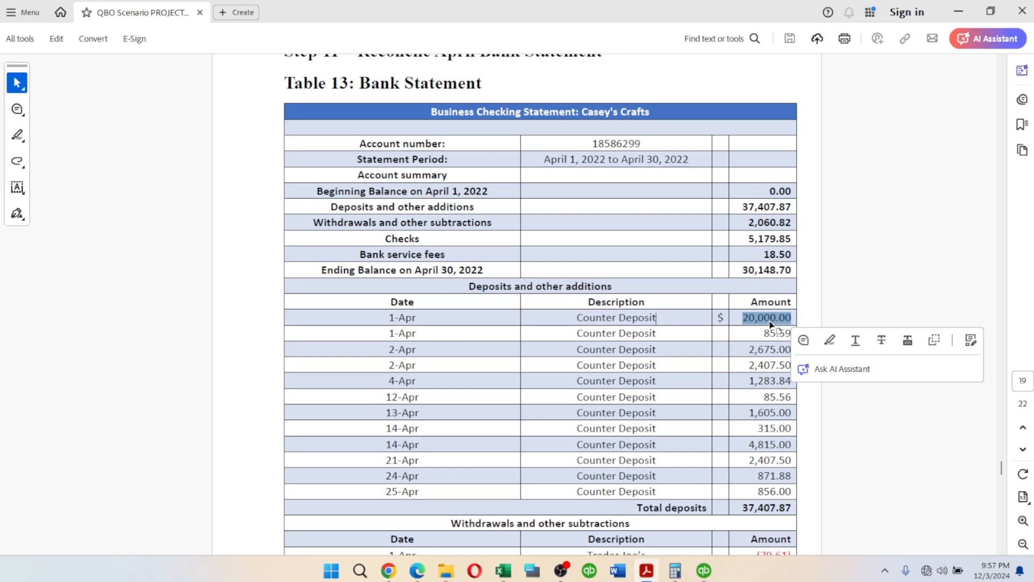
left_click_drag(748, 349, 788, 352)
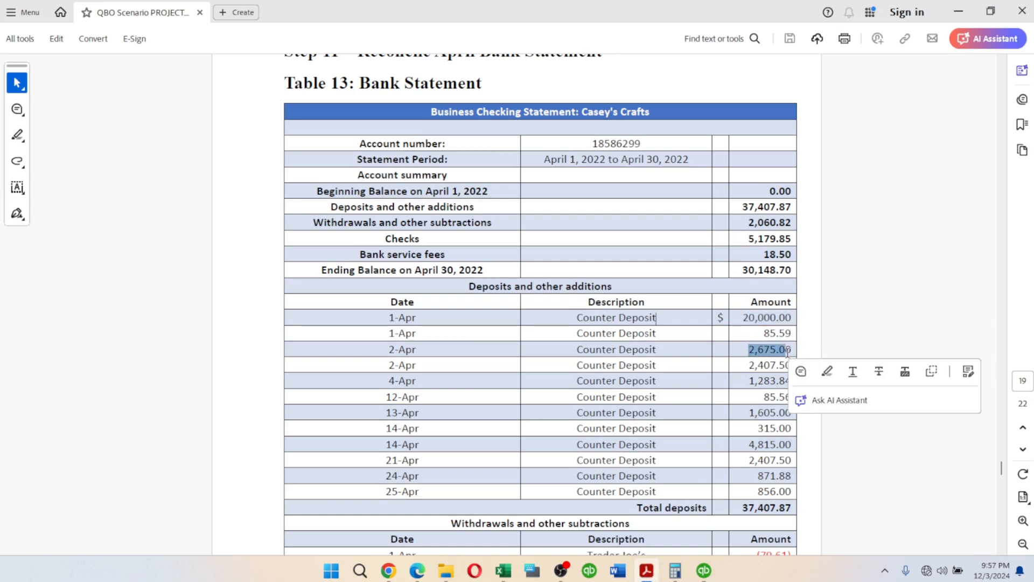
left_click(703, 571)
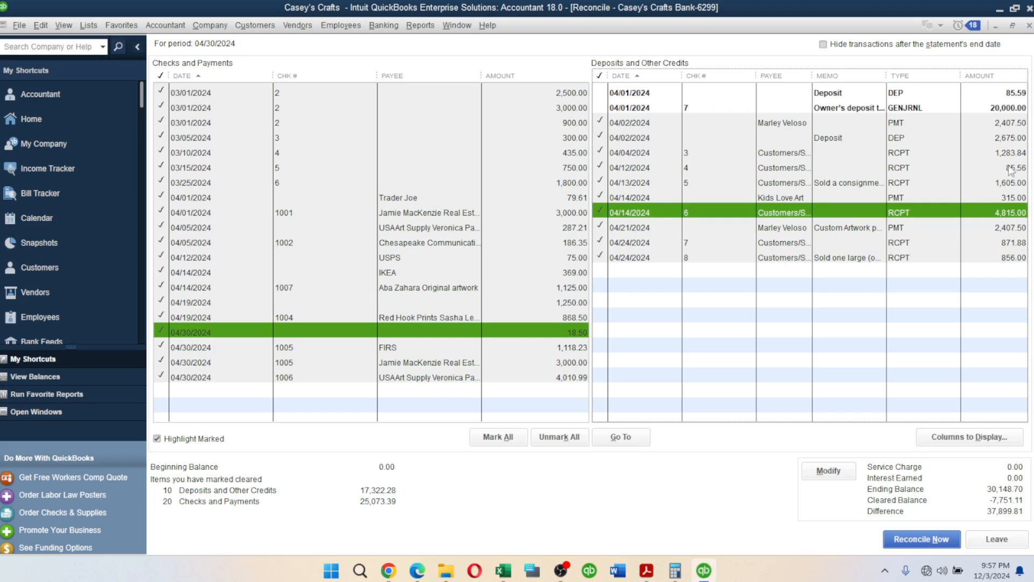
left_click(1013, 141)
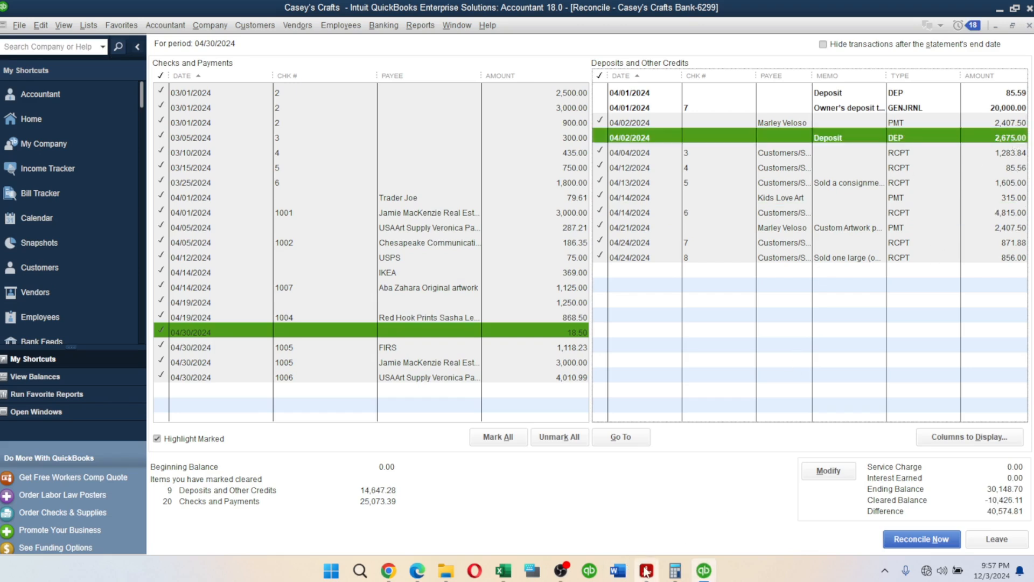
left_click(645, 570)
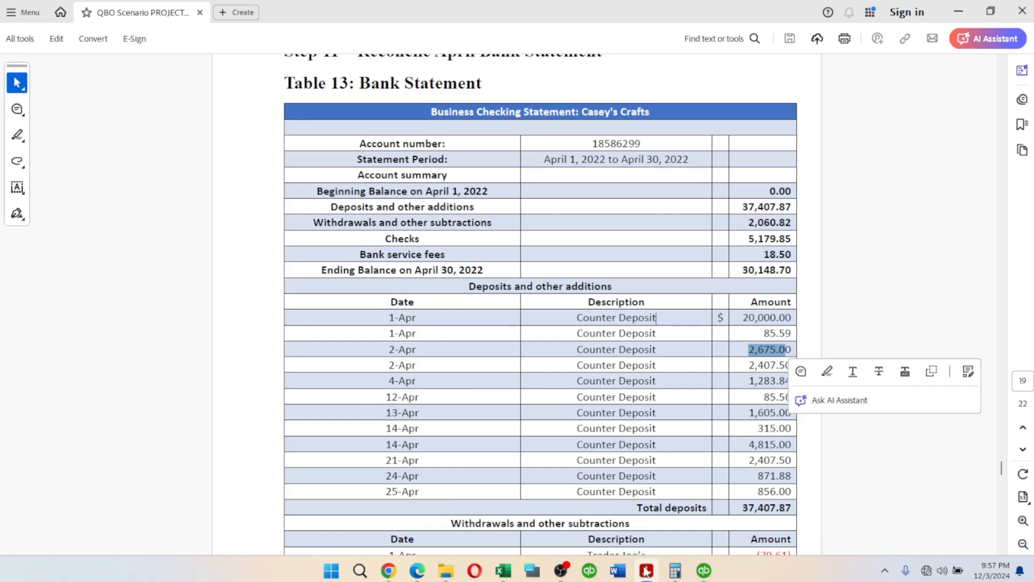
left_click_drag(751, 367, 785, 366)
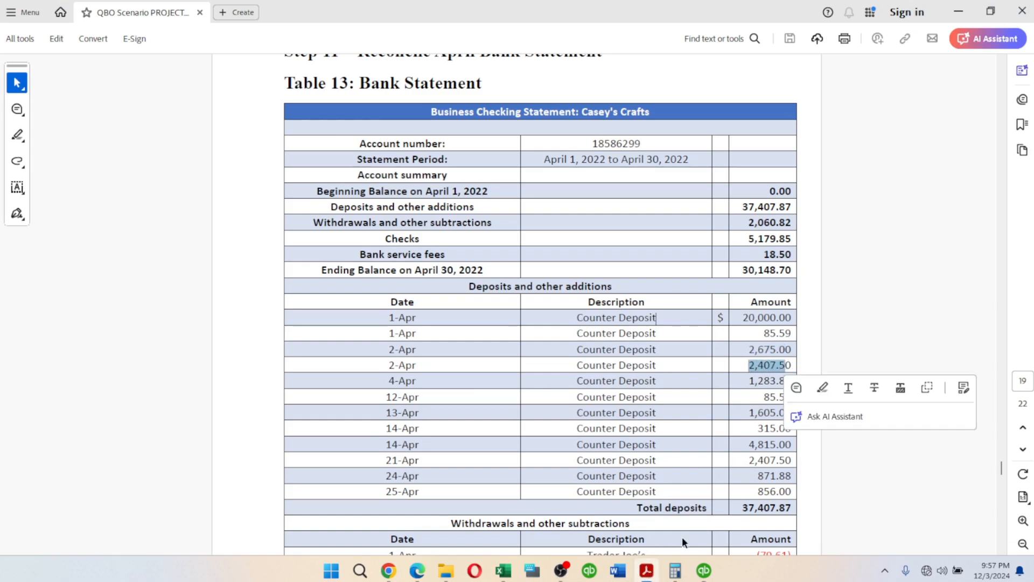
left_click(703, 570)
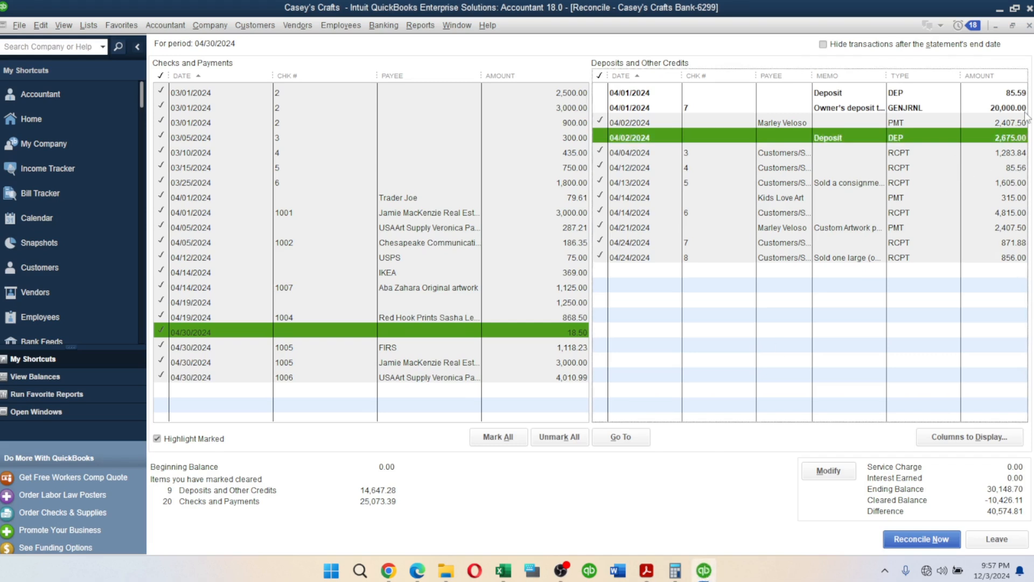
left_click(994, 125)
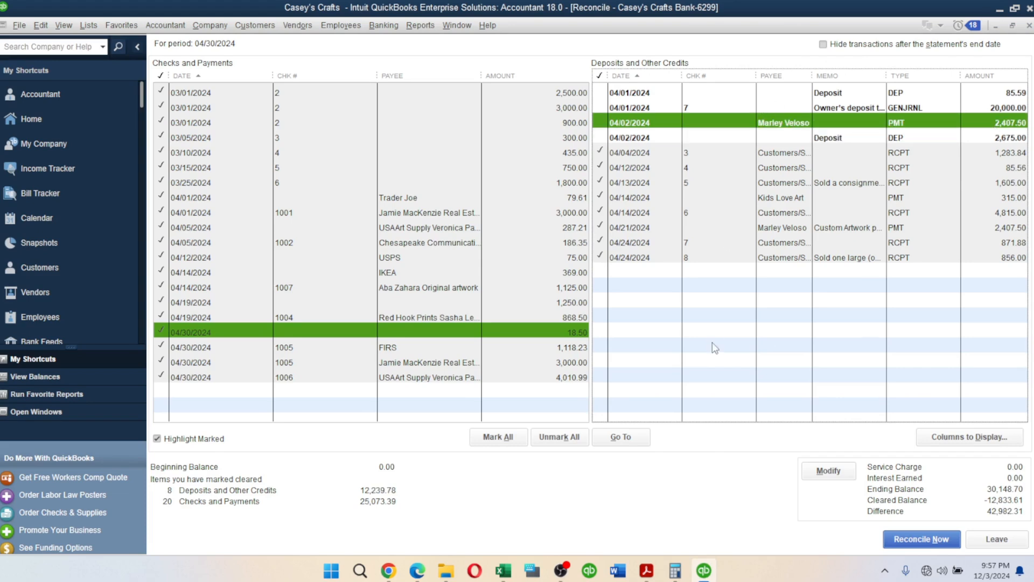
Step: Match the 4-Apr deposit of 1,283.84 and the 12-Apr deposit of 85.56 to the PDF statement and unmark both in QuickBooks
left_click(646, 570)
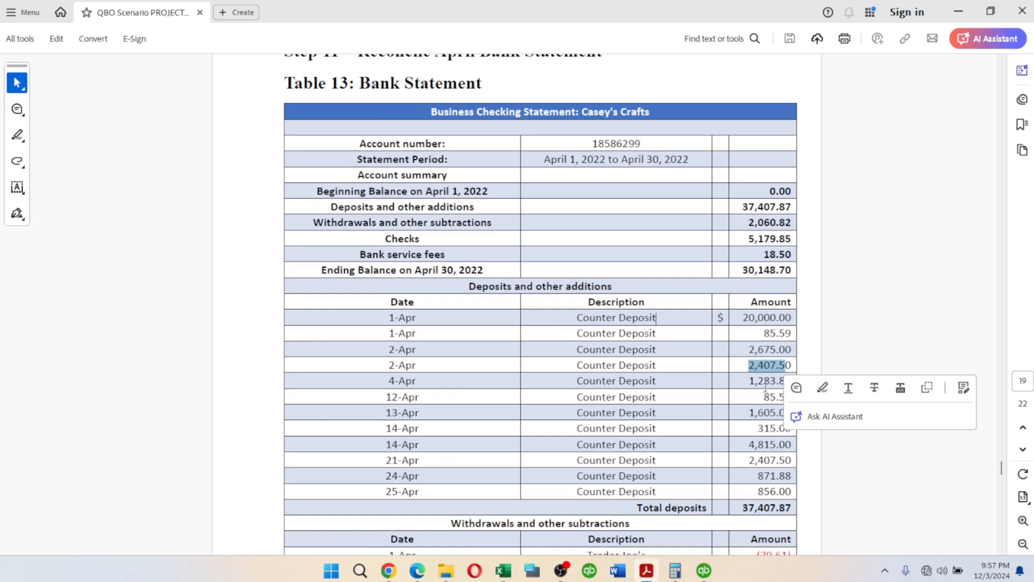
left_click(851, 347)
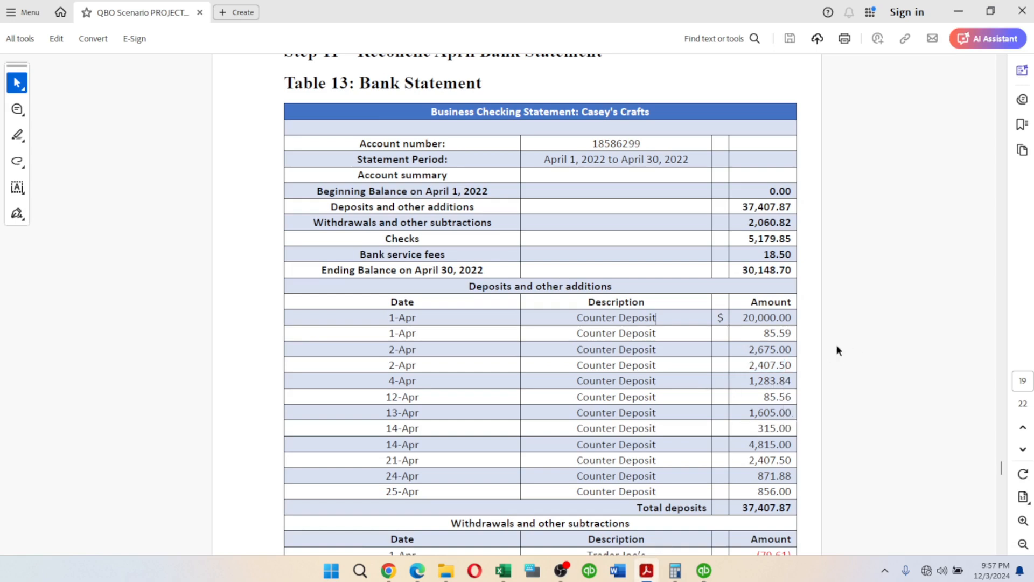
left_click_drag(750, 383, 795, 386)
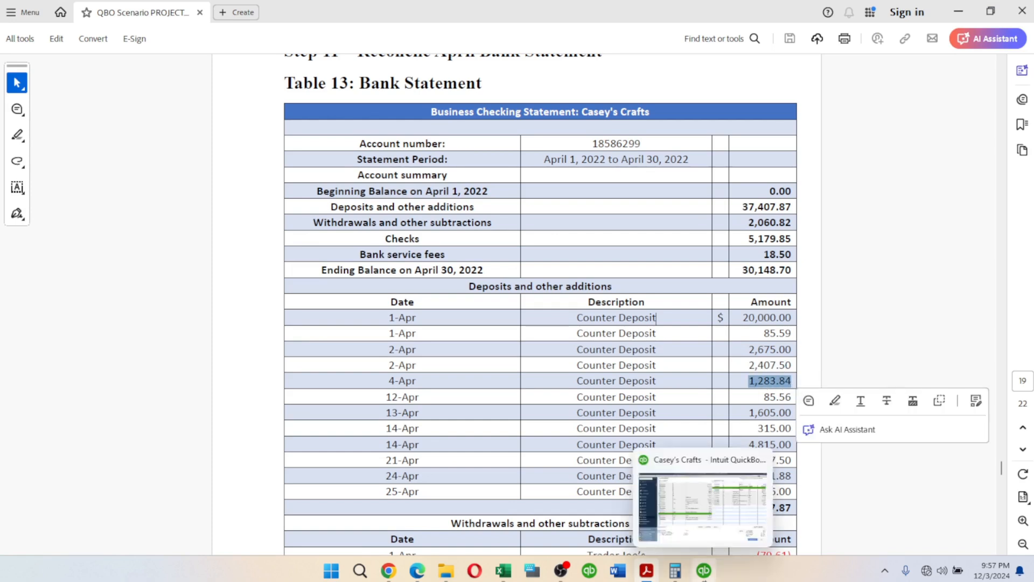
left_click(704, 571)
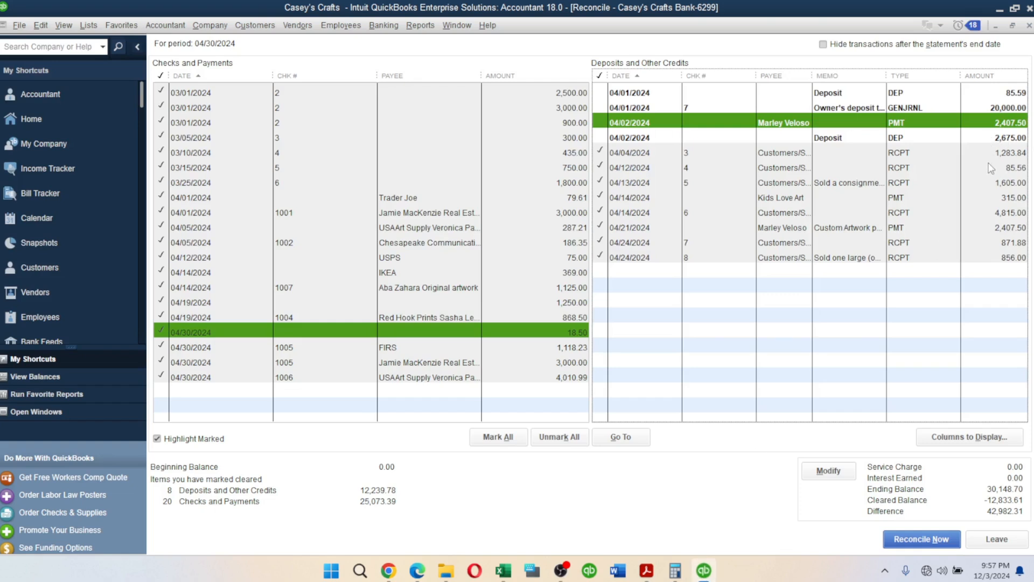
left_click(1016, 156)
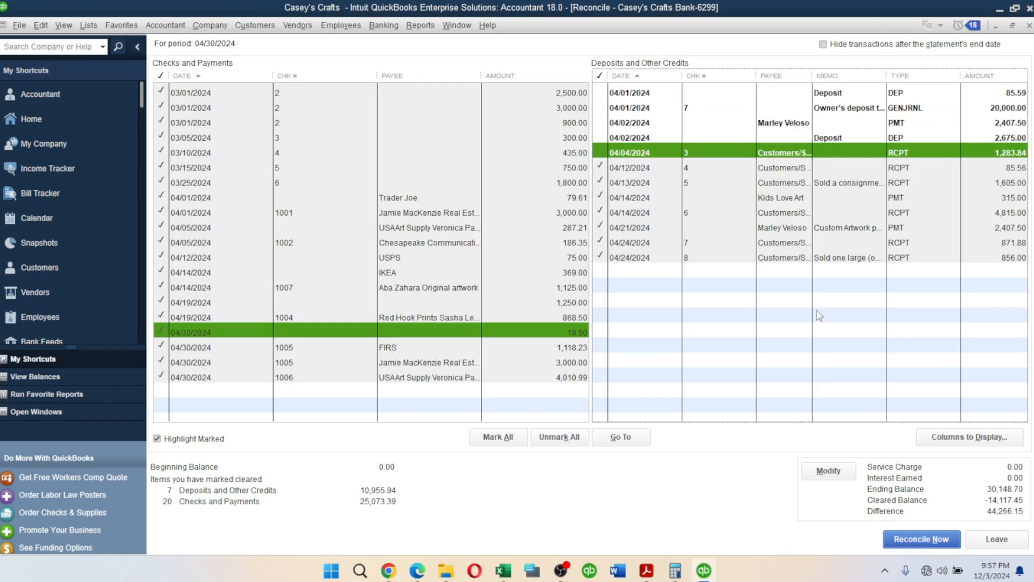
left_click(653, 573)
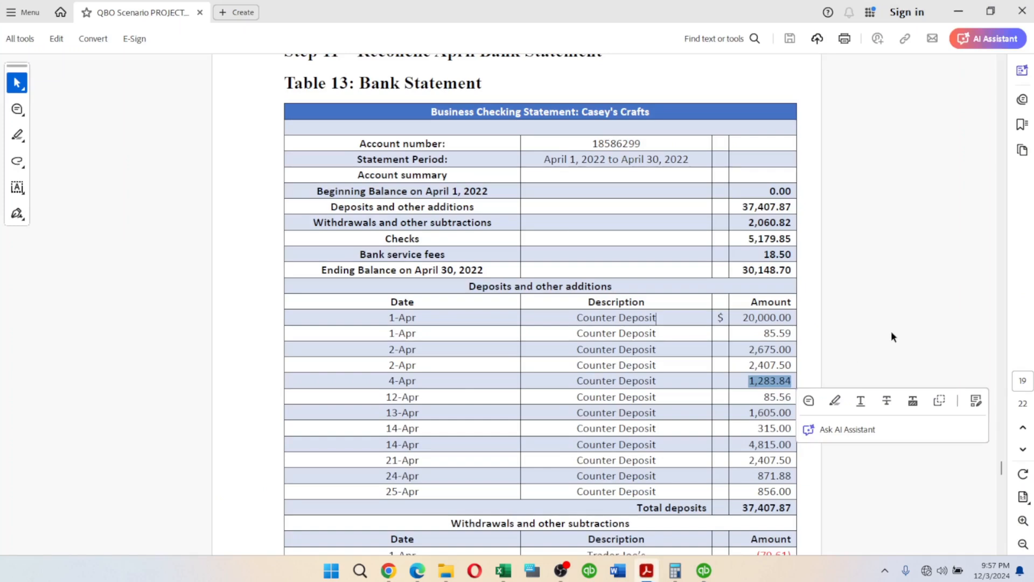
left_click_drag(762, 400, 793, 400)
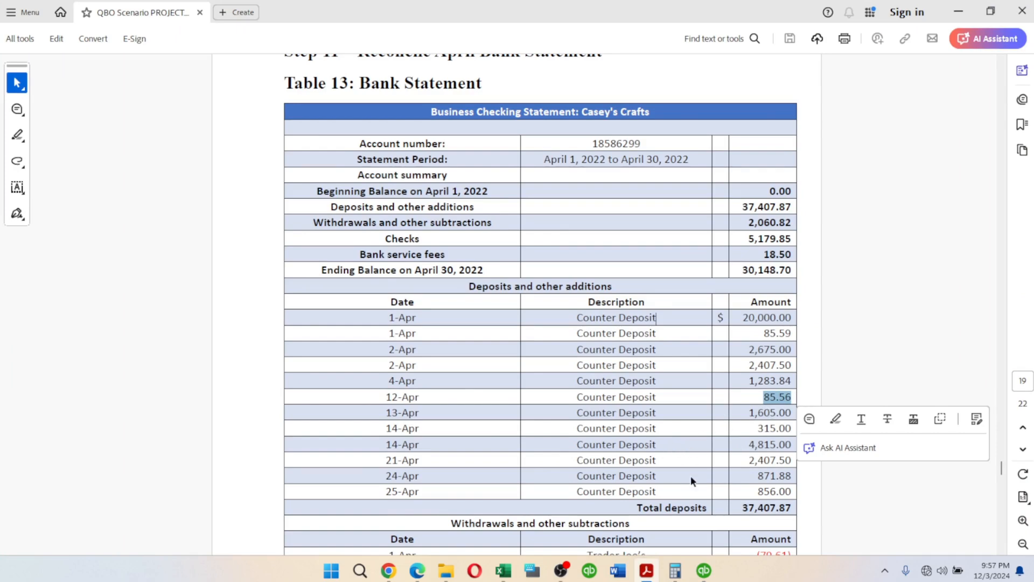
left_click(704, 571)
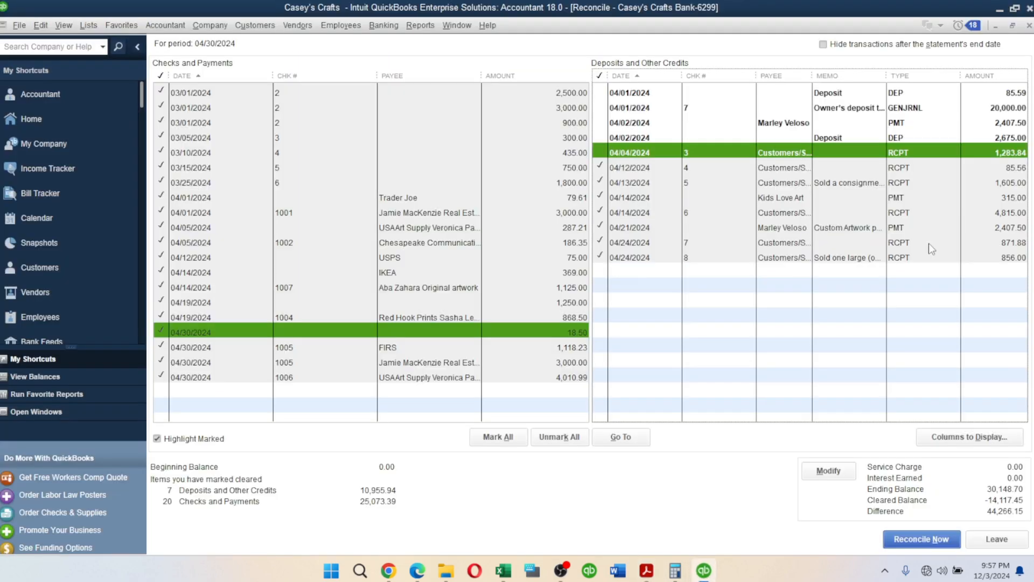
left_click(1010, 169)
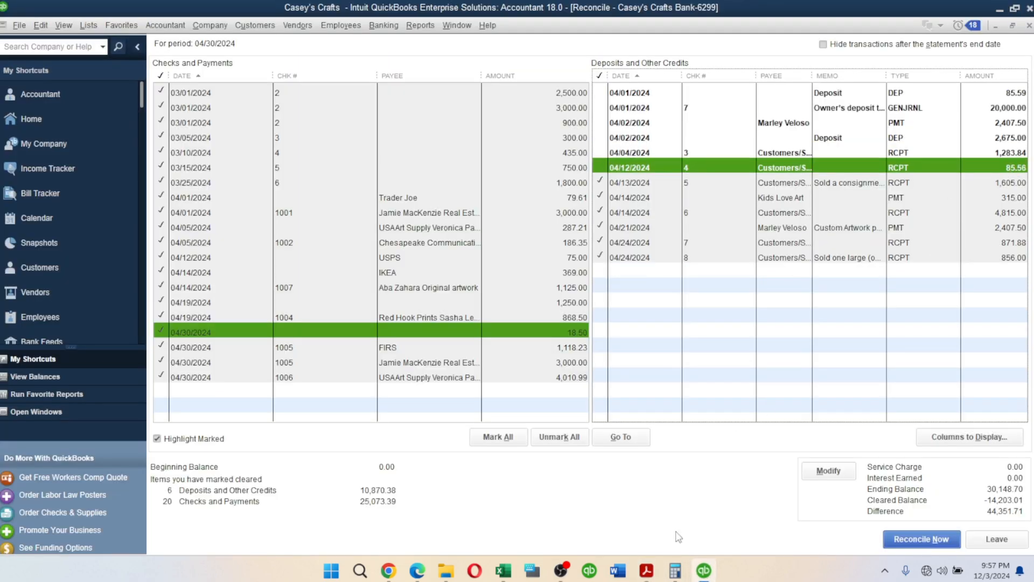
Step: Match the 13-Apr deposit of 1,605.00 and the 14-Apr deposit of 315.00 to the PDF statement and unmark both in QuickBooks
left_click(646, 570)
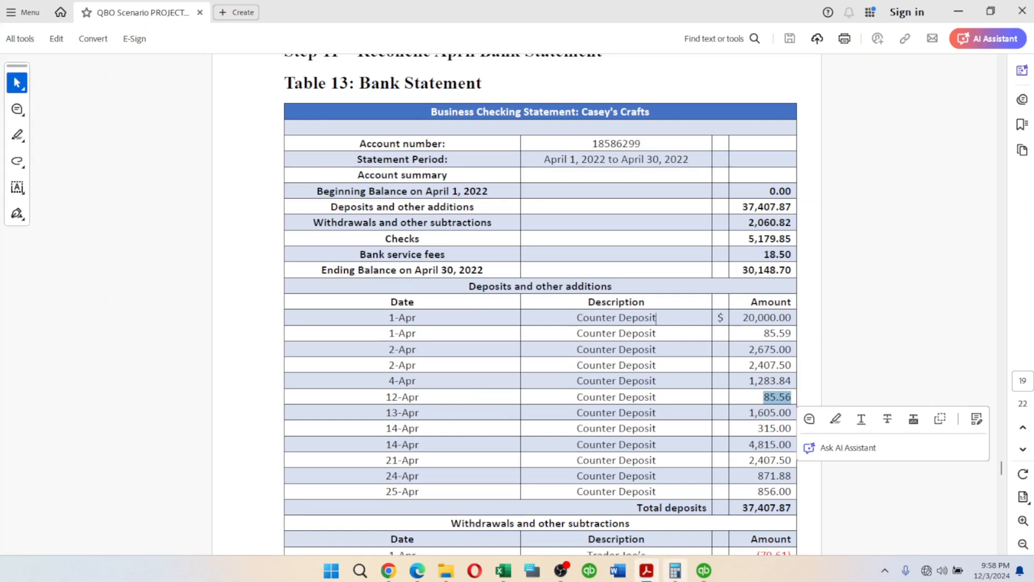
left_click(704, 570)
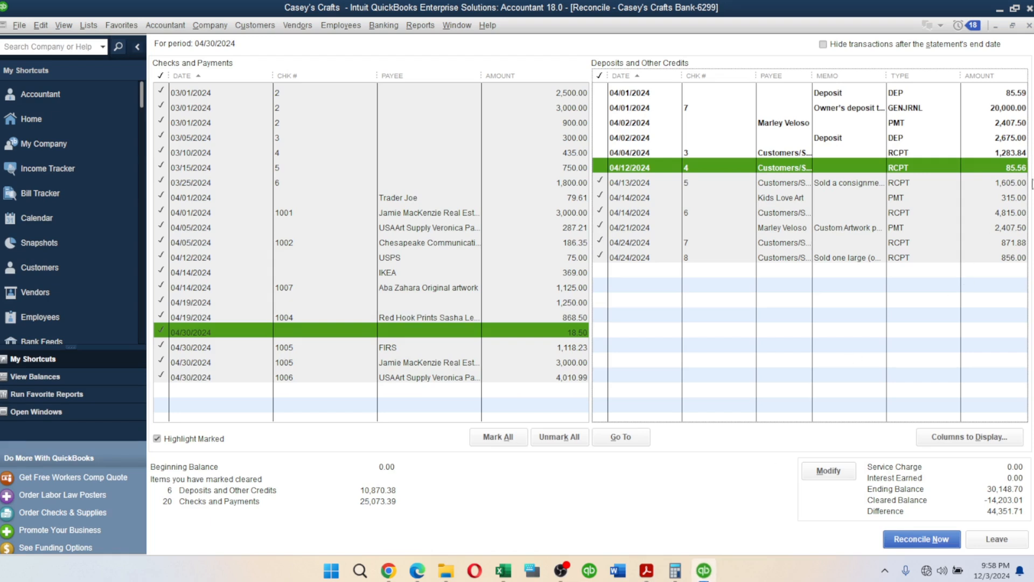
left_click(1012, 183)
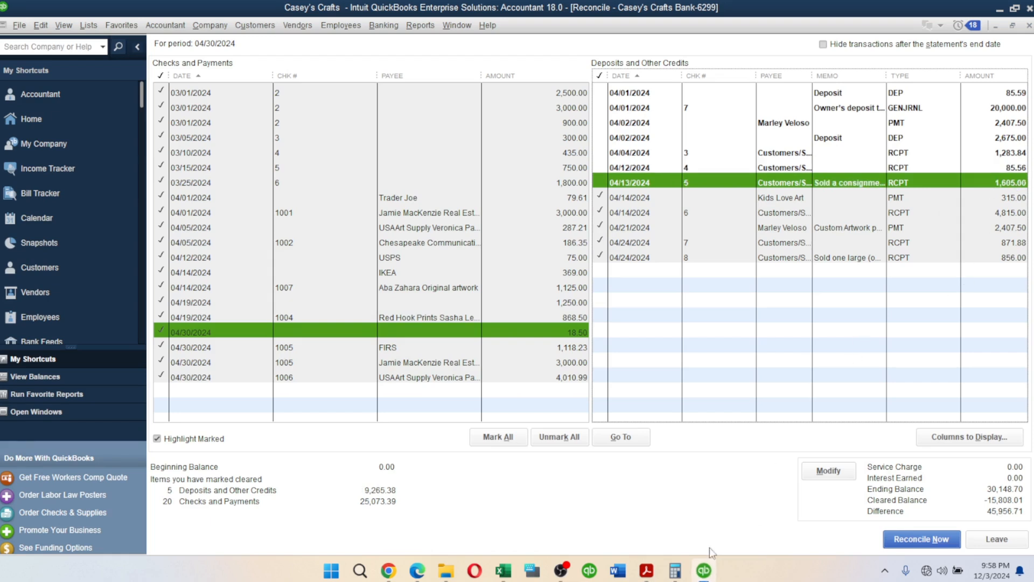
left_click(704, 571)
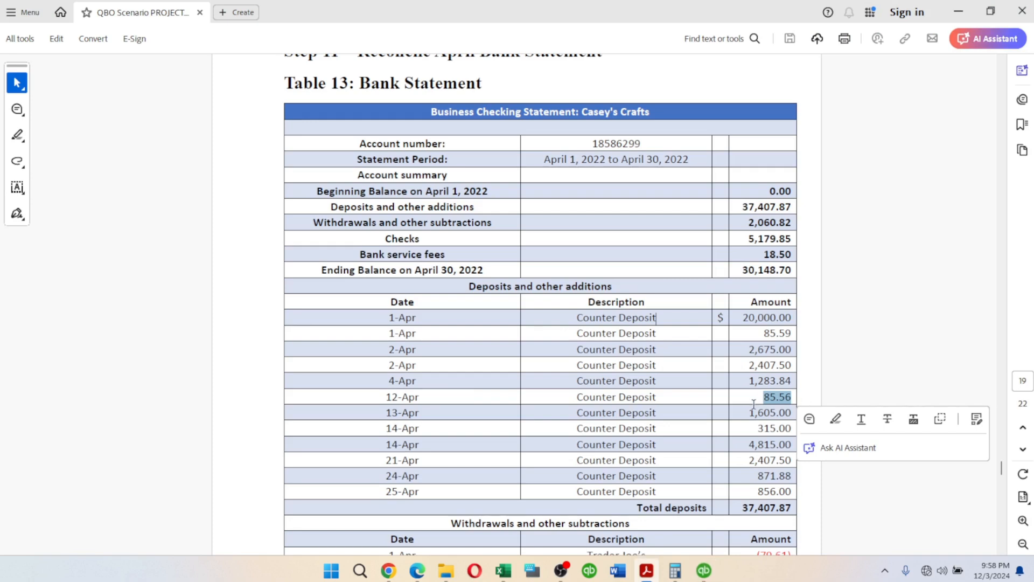
left_click_drag(754, 429, 810, 432)
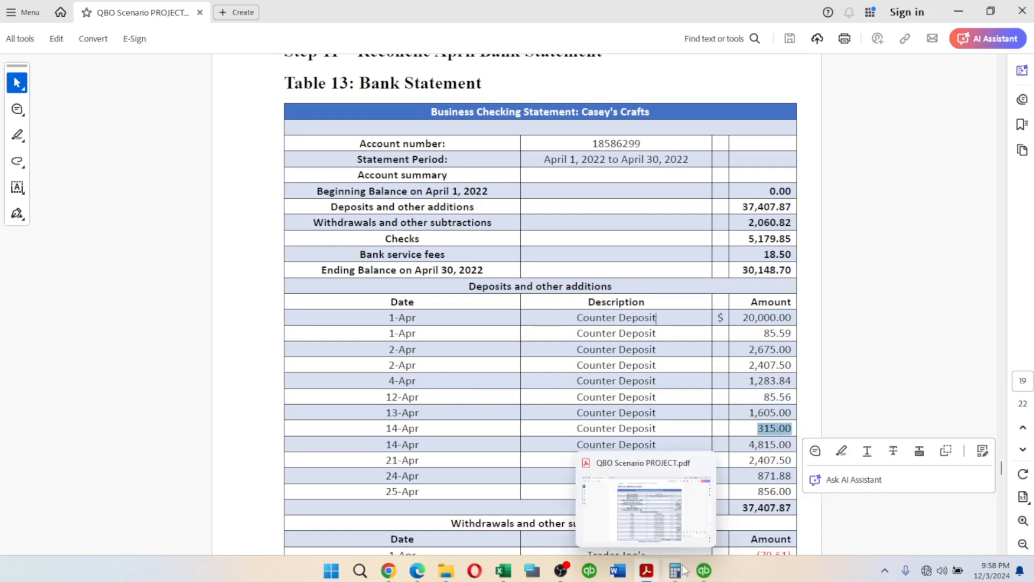
left_click(704, 570)
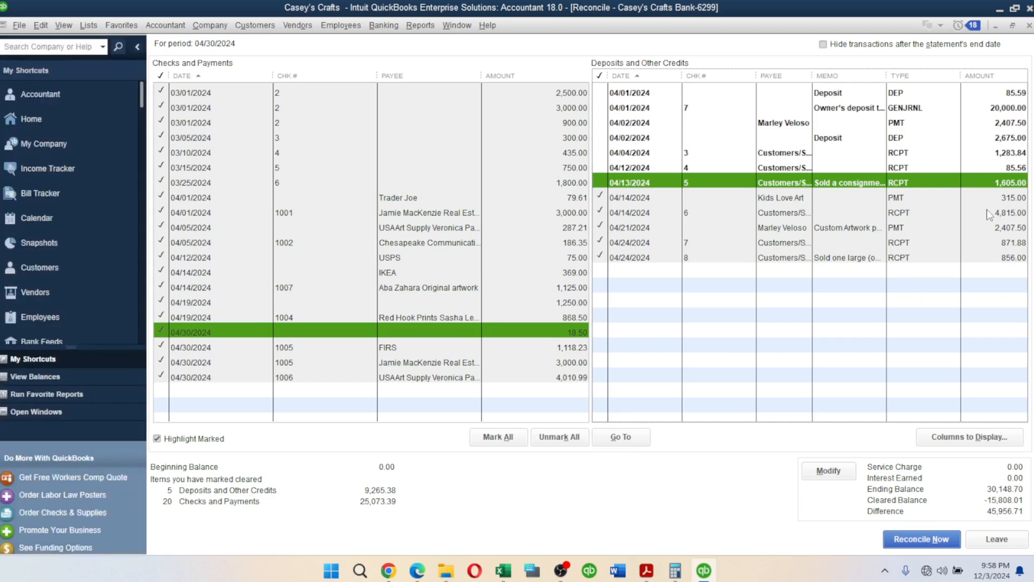
left_click(1005, 203)
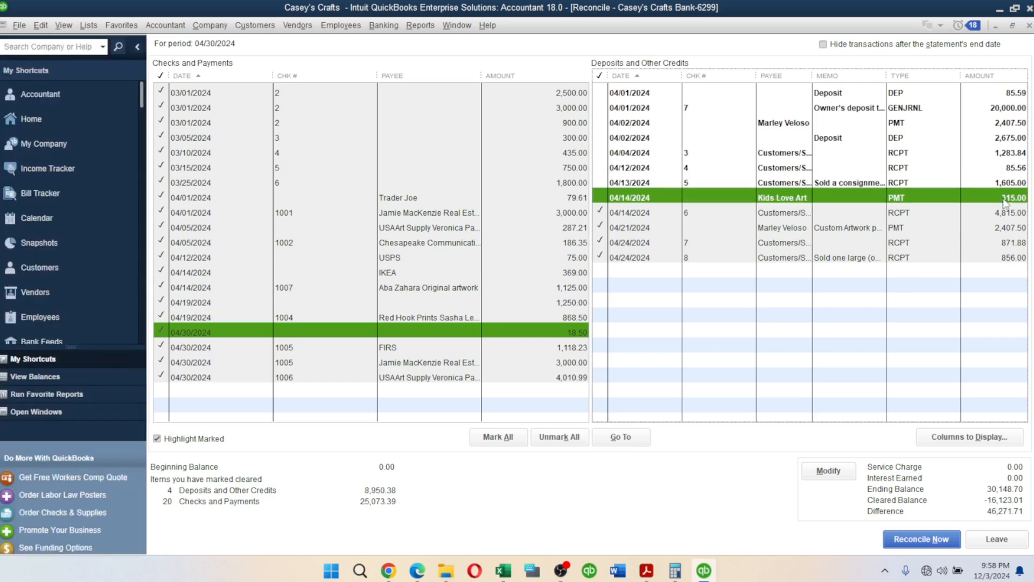
Step: Match the 14-Apr deposit of 4,815.00 and the 21-Apr deposit of 2,407.50 to the PDF statement and unmark both in QuickBooks
left_click(650, 571)
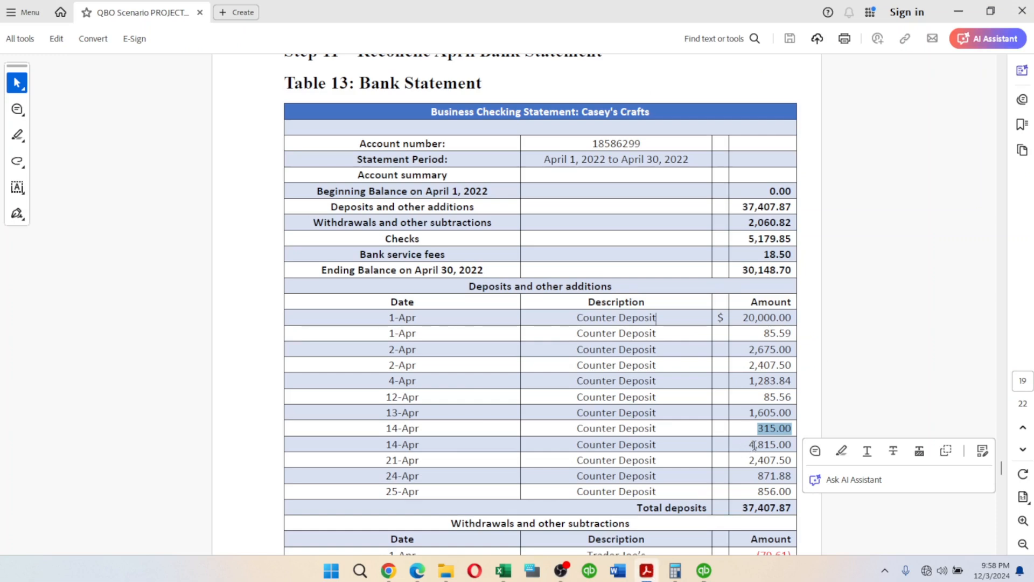
left_click_drag(749, 445, 756, 445)
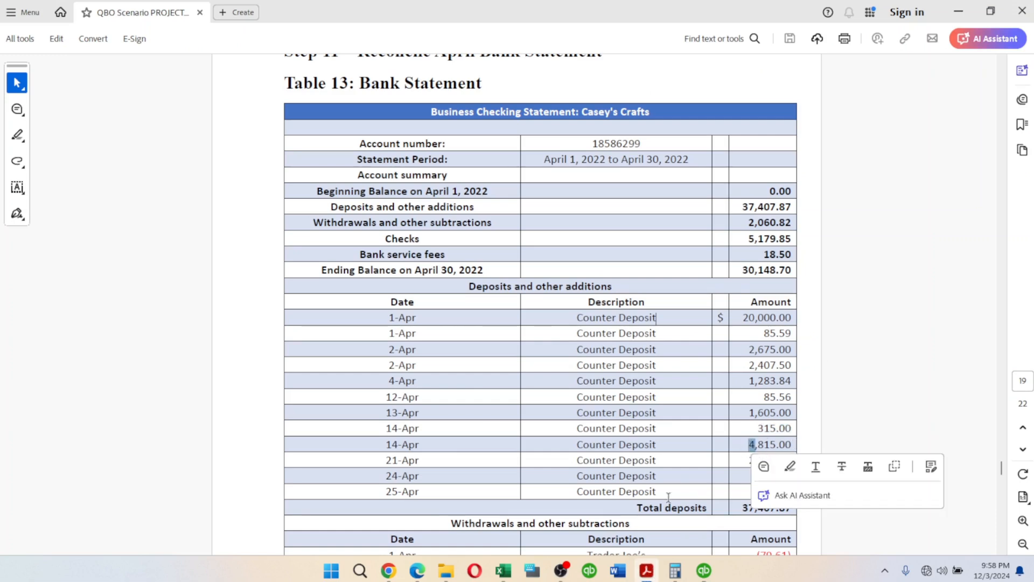
left_click(704, 571)
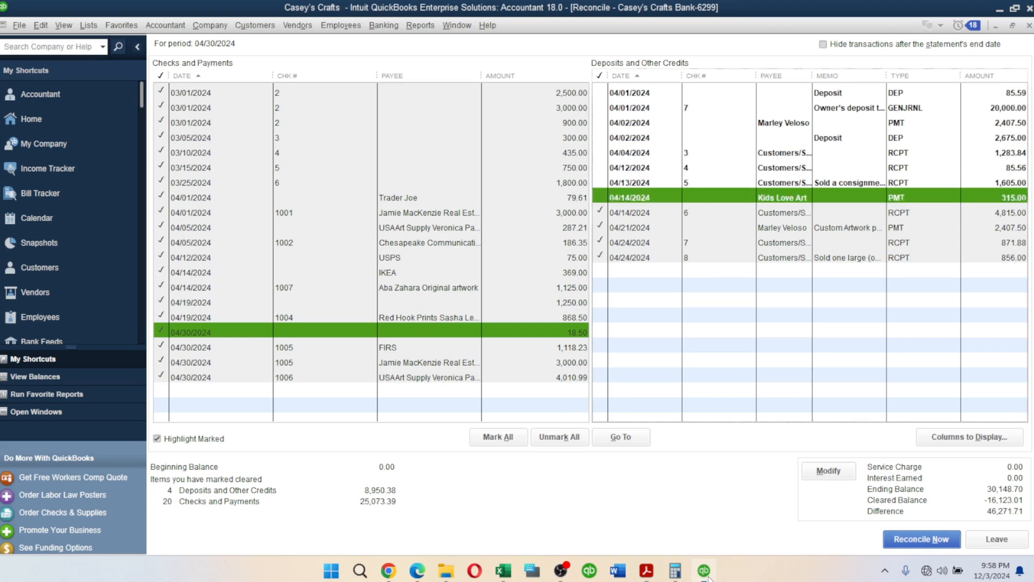
left_click(996, 214)
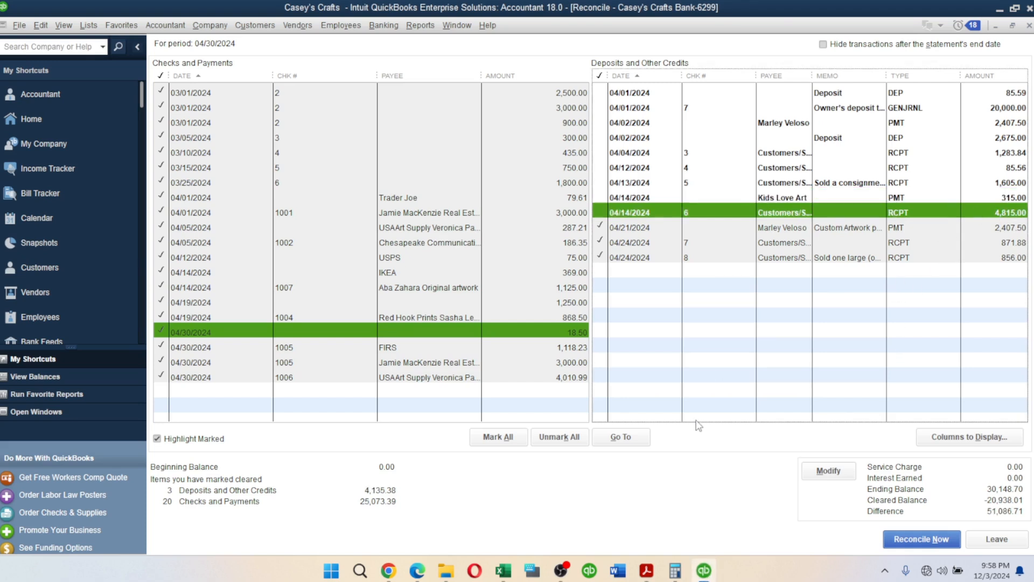
left_click(646, 571)
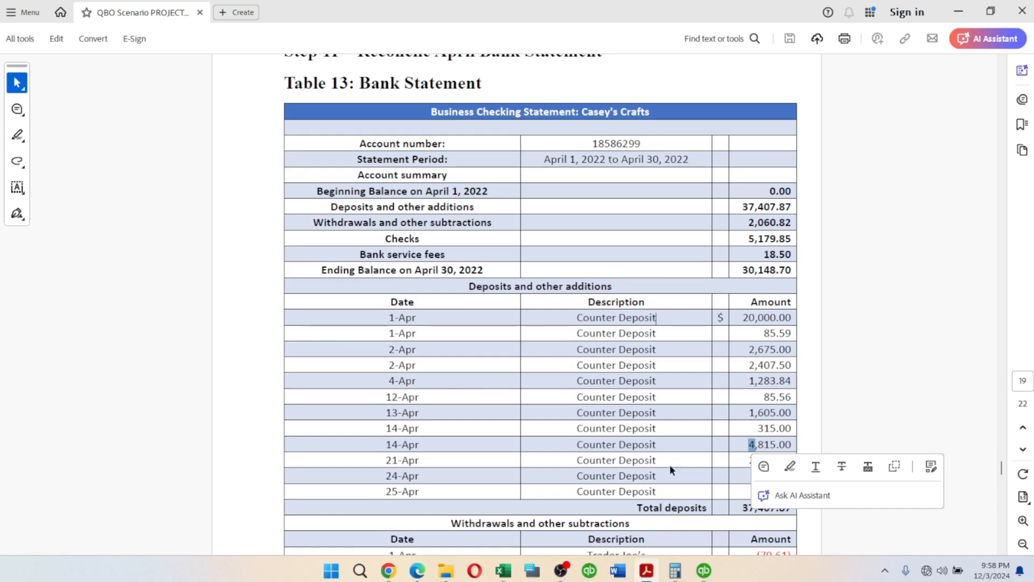
left_click_drag(747, 460, 771, 463)
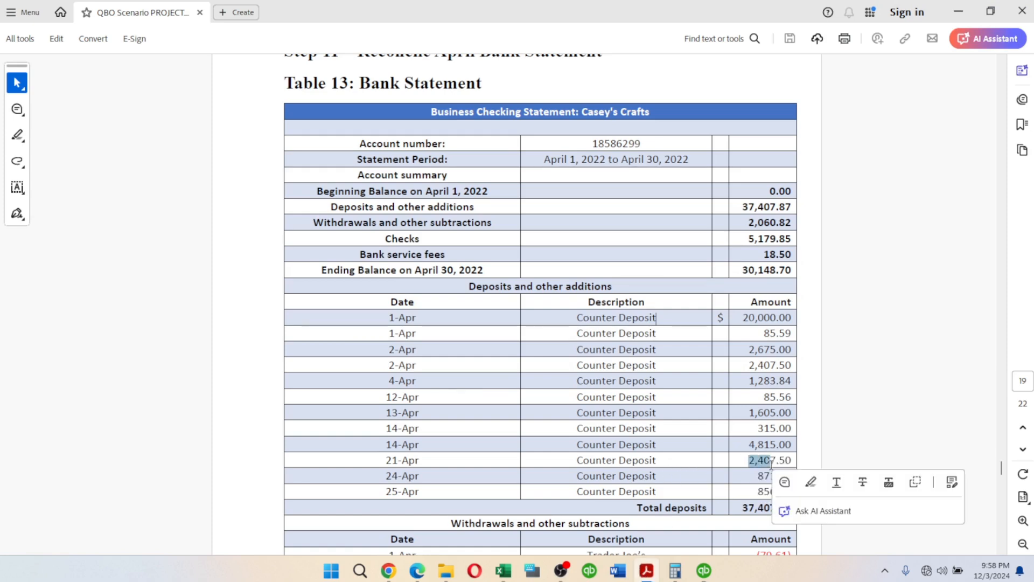
left_click(704, 571)
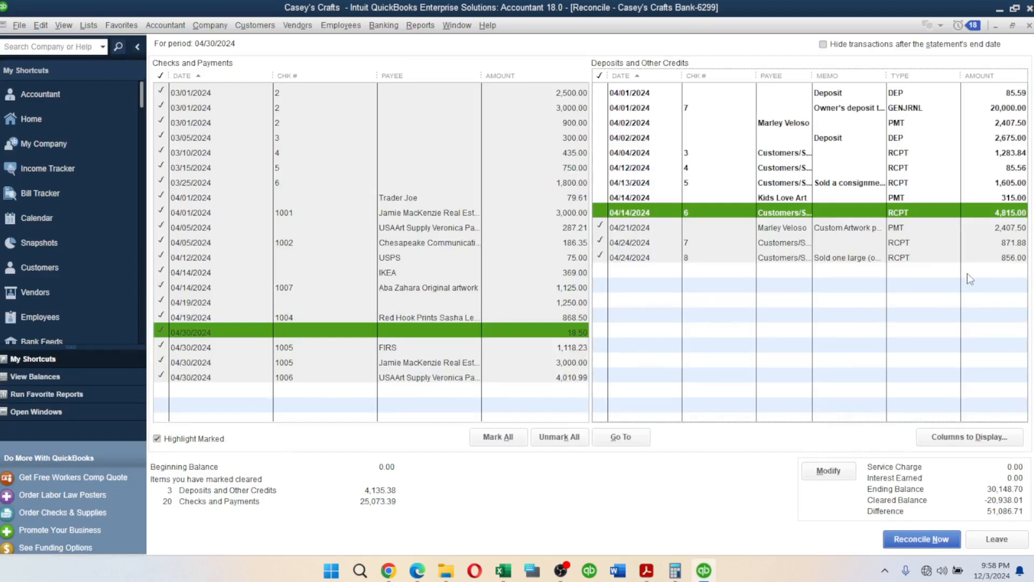
left_click(1009, 229)
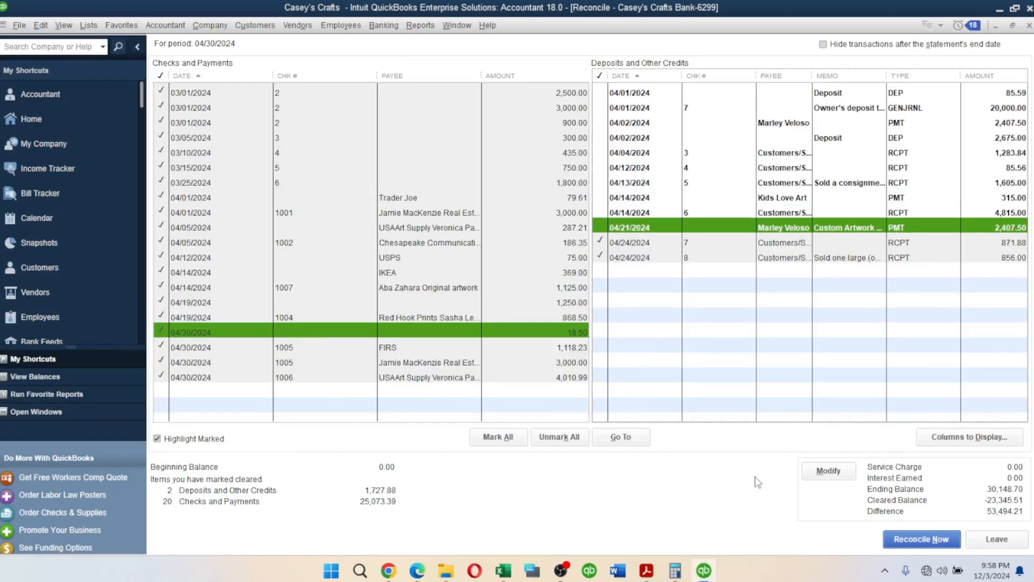
Step: Match the 24-Apr deposit of 871.88 and the 25-Apr deposit of 856.00 to the PDF statement and unmark both in QuickBooks
left_click(649, 574)
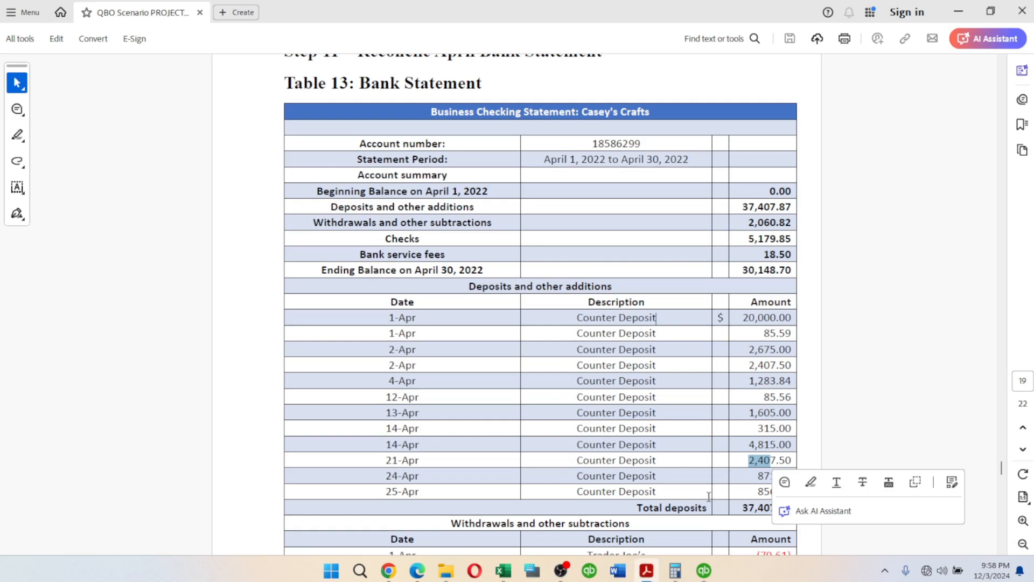
left_click(725, 489)
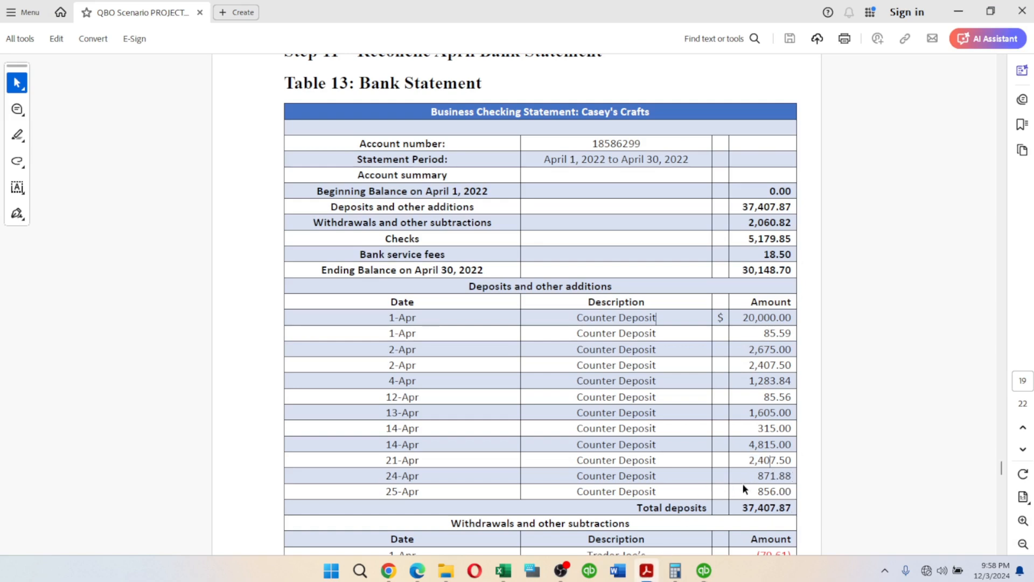
left_click(696, 571)
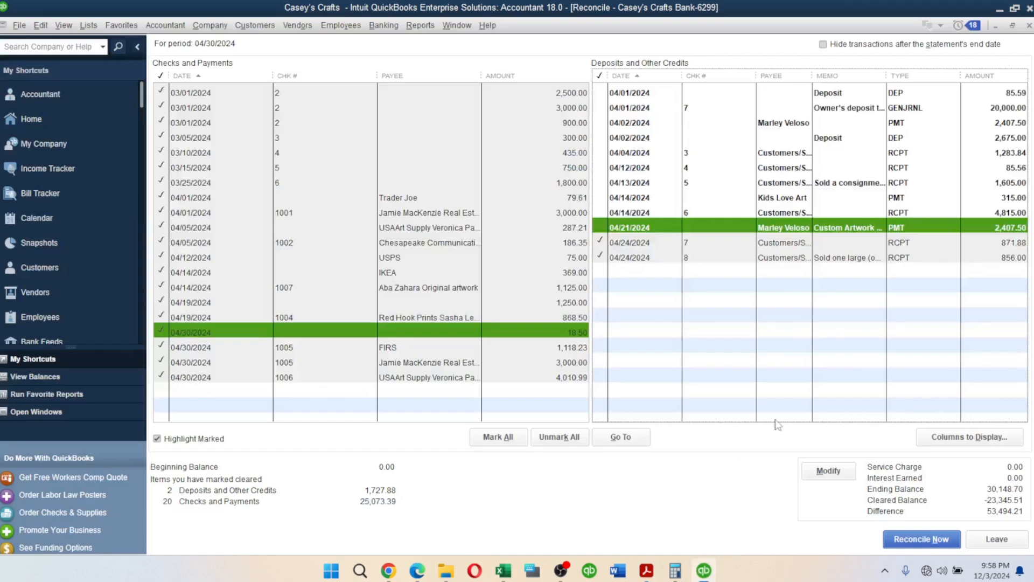
left_click(1011, 243)
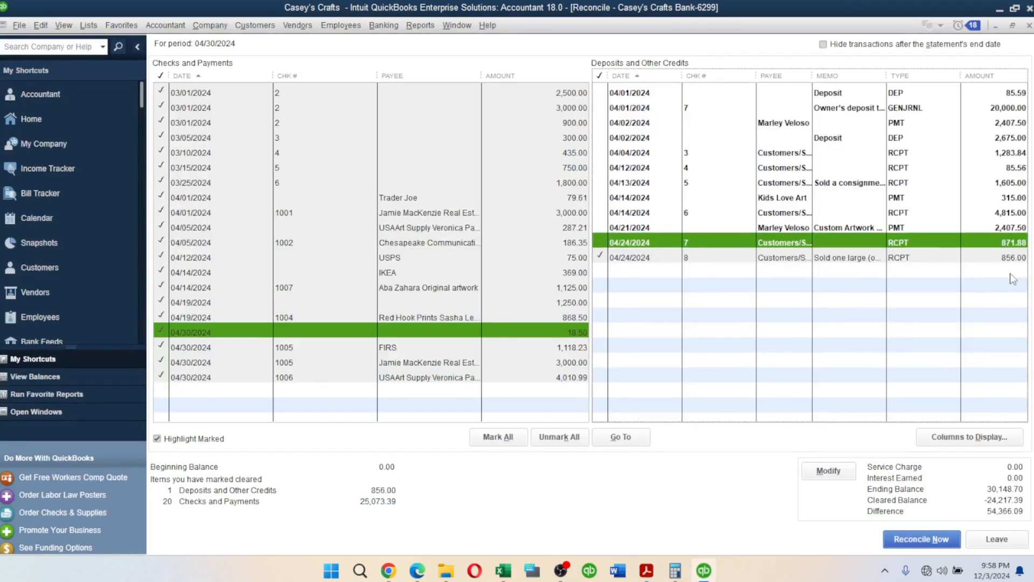
left_click(658, 573)
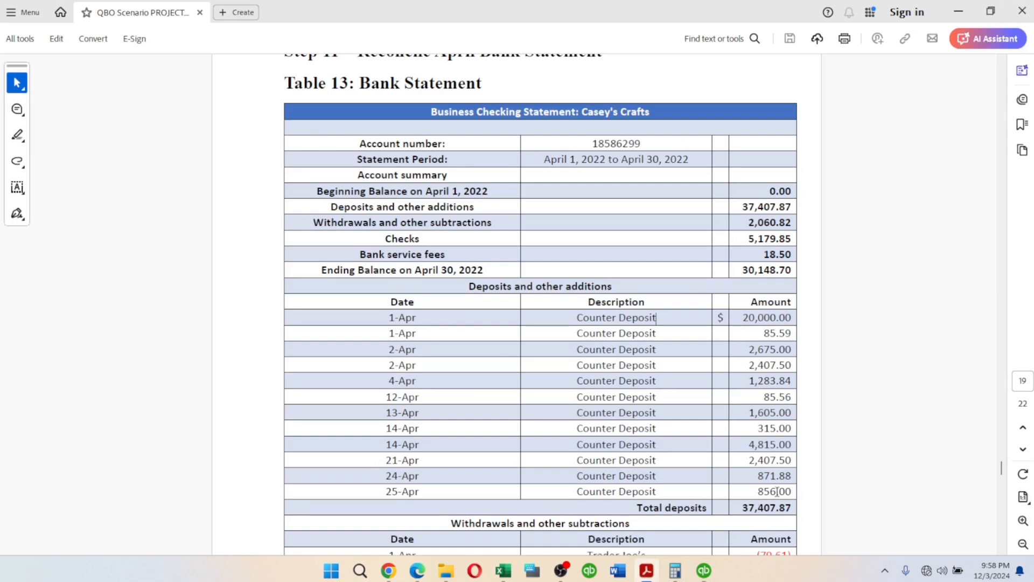
left_click_drag(763, 491, 794, 491)
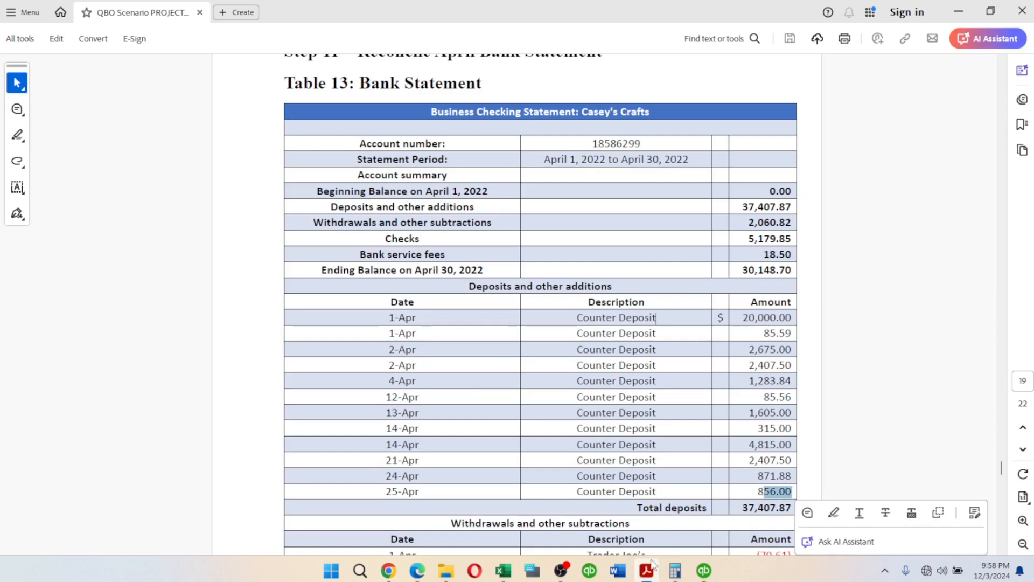
left_click(704, 571)
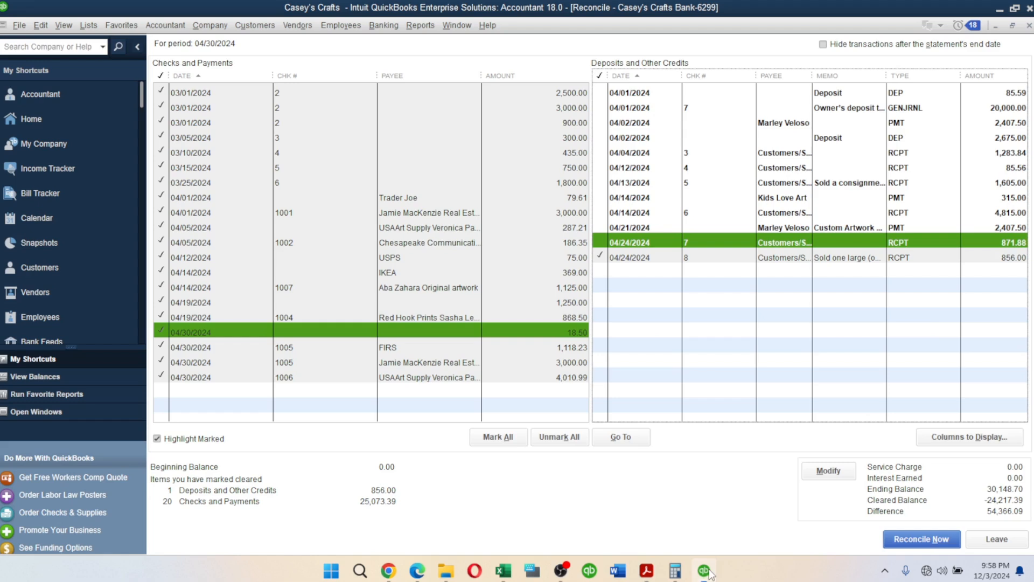
left_click(1015, 257)
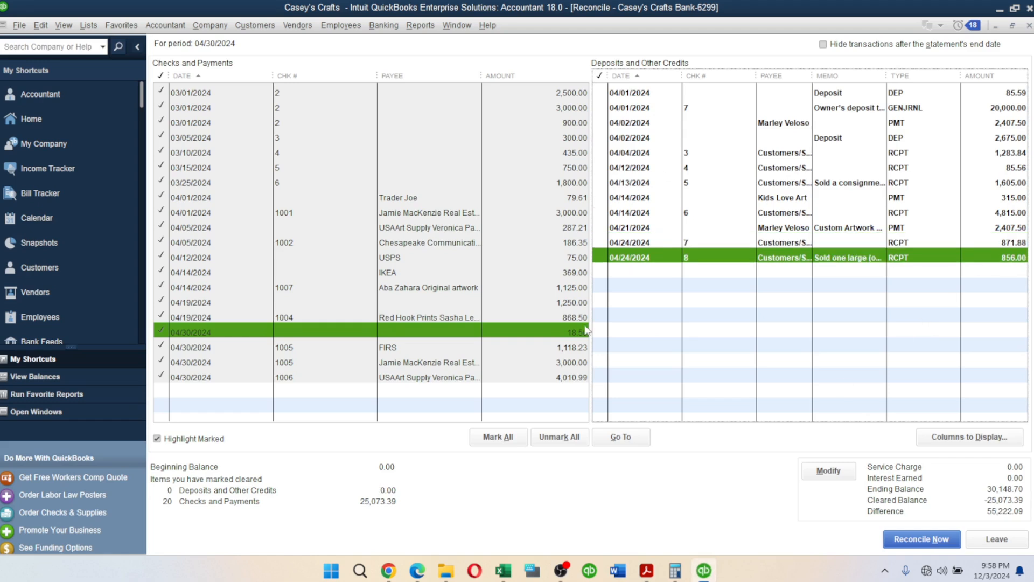
Step: Mark all transactions in the reconciliation, but unmark the seven March 2024 payments from 03/01 through 03/25
left_click(516, 437)
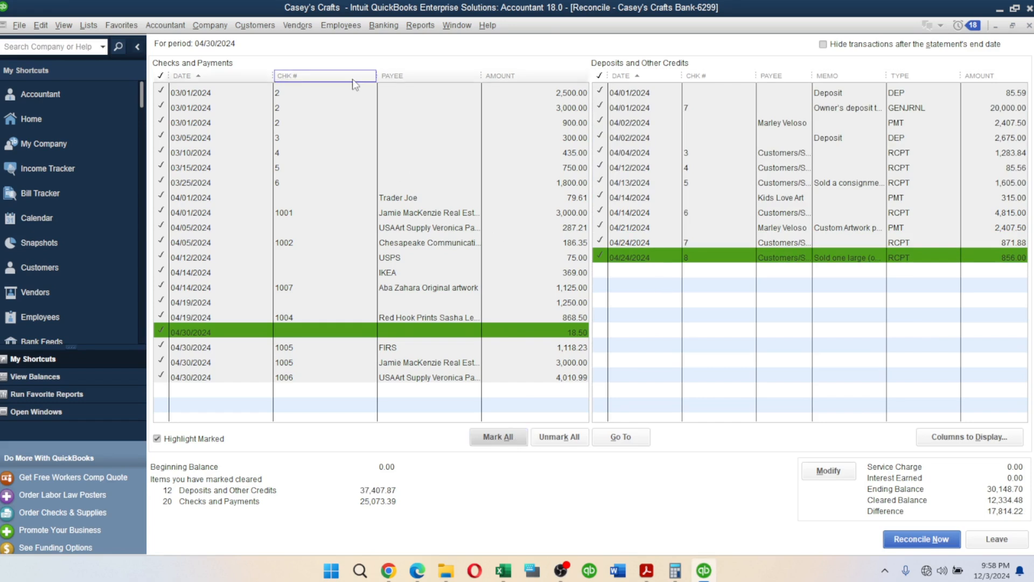
left_click(186, 96)
left_click(185, 110)
left_click(184, 137)
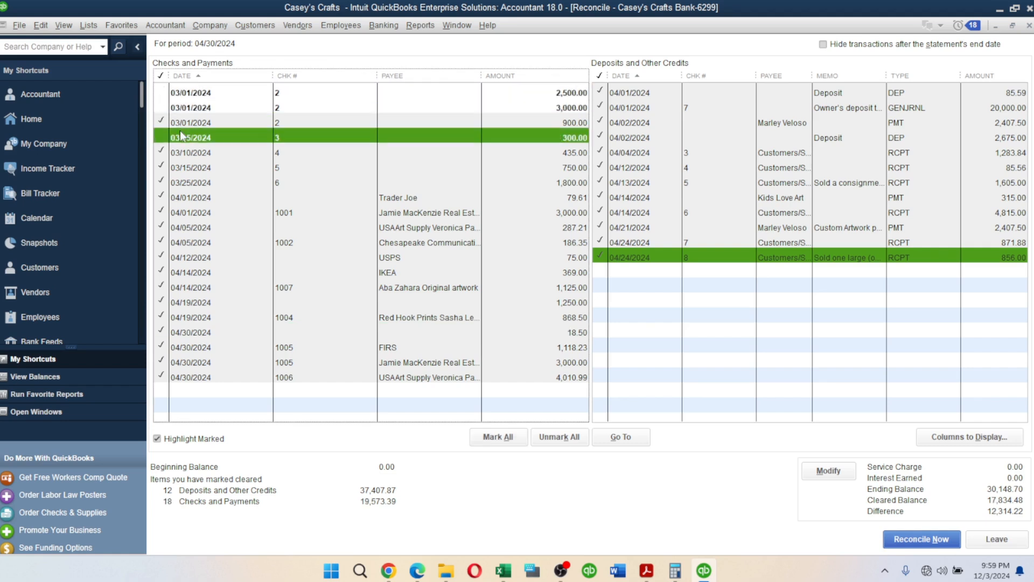
left_click(193, 125)
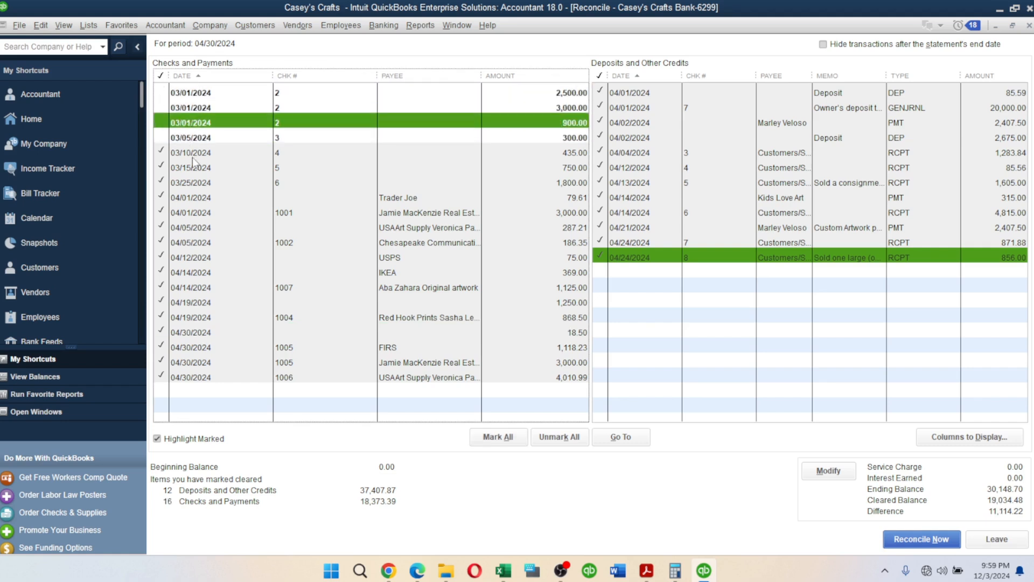
left_click(194, 152)
left_click(195, 167)
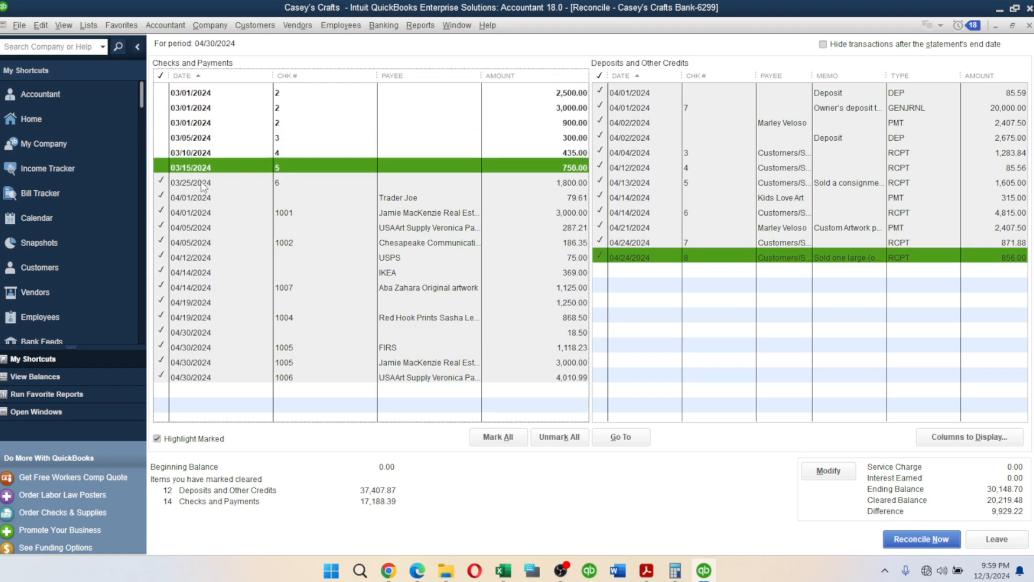
left_click(201, 183)
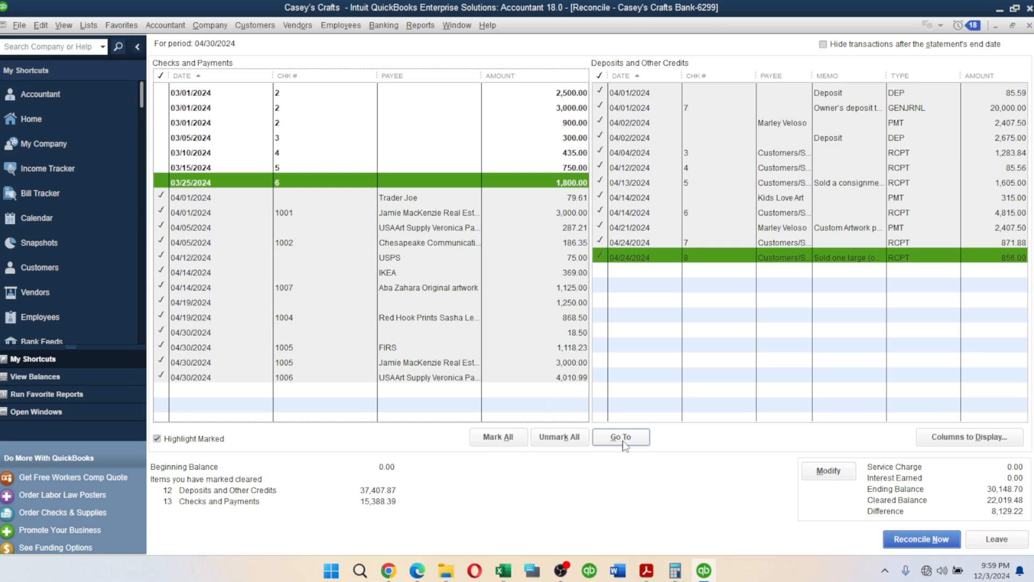
Step: Match the 1-Apr Trader Joe's withdrawal of 79.61 to the PDF statement and unmark it in QuickBooks
left_click(647, 574)
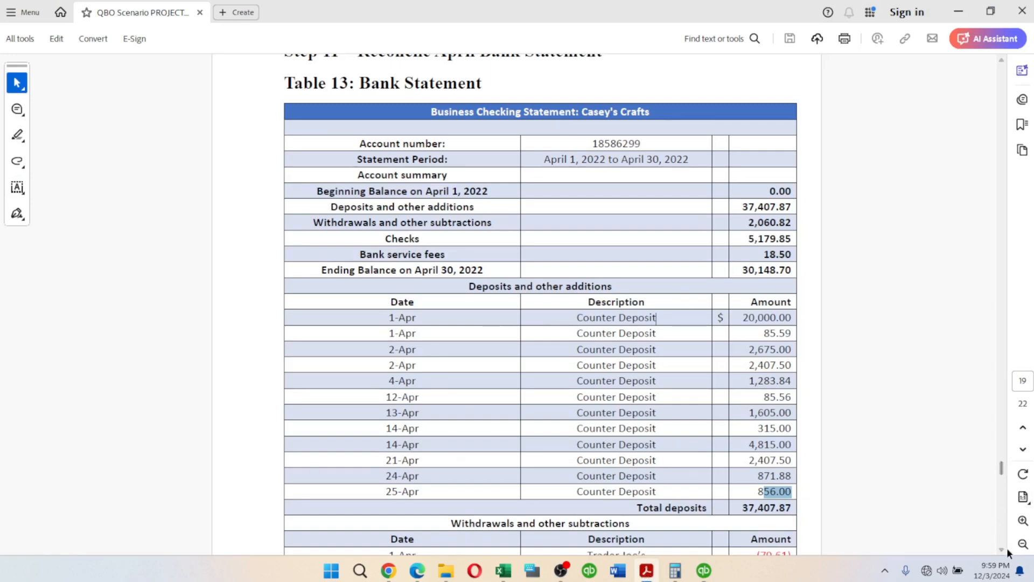
left_click(1002, 549)
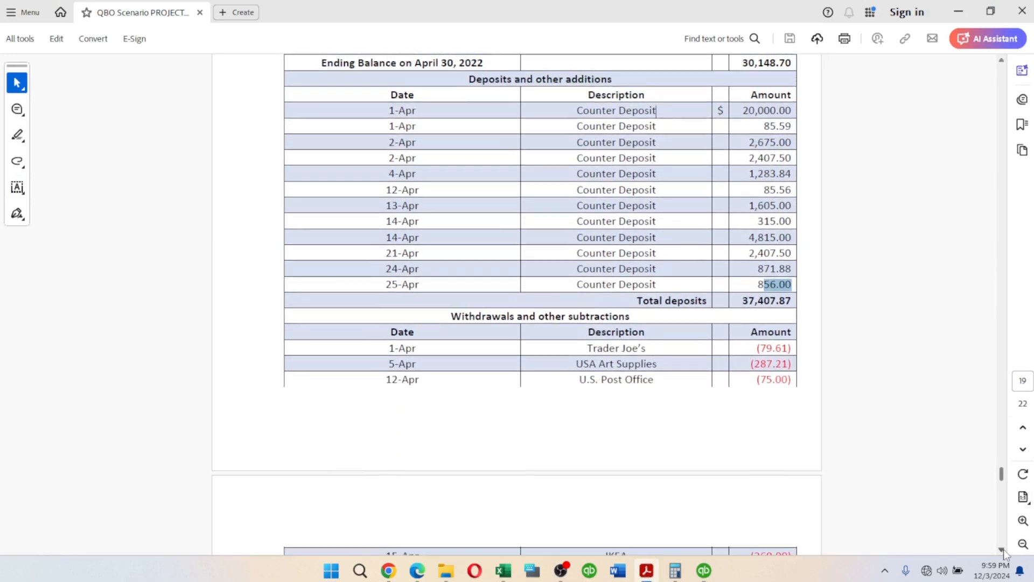
left_click(1001, 549)
left_click(1002, 548)
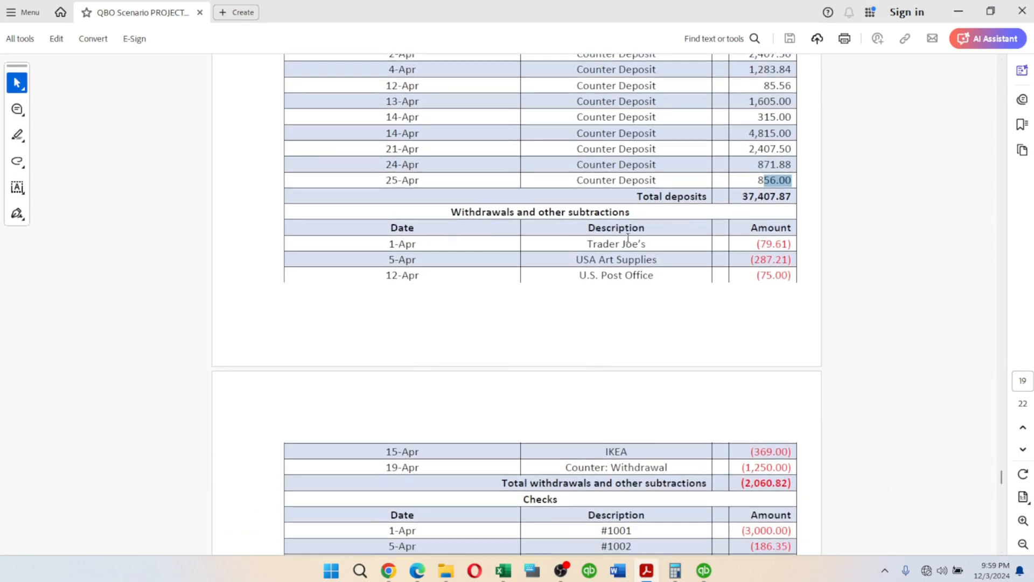
left_click_drag(761, 245, 788, 246)
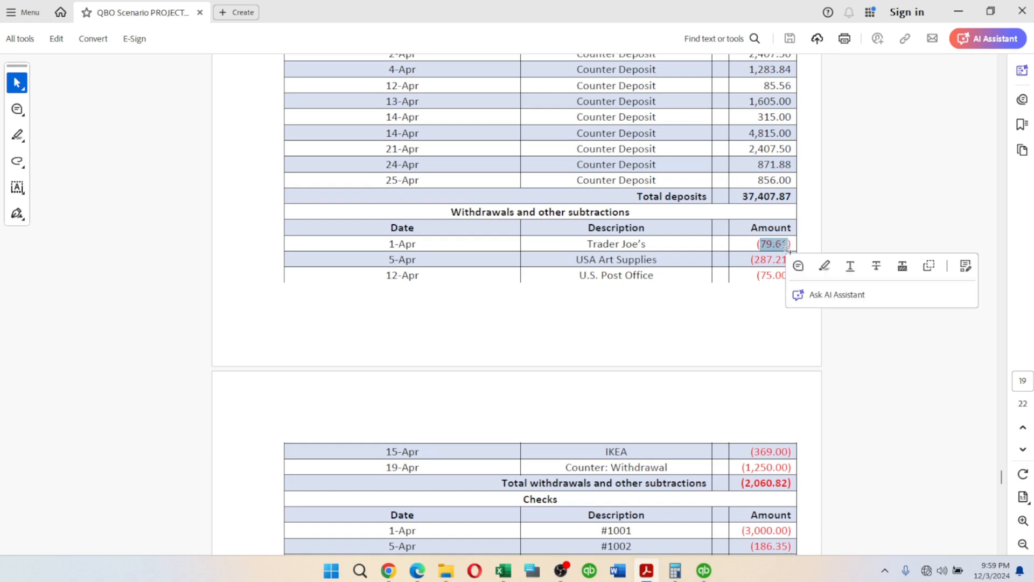
left_click(703, 571)
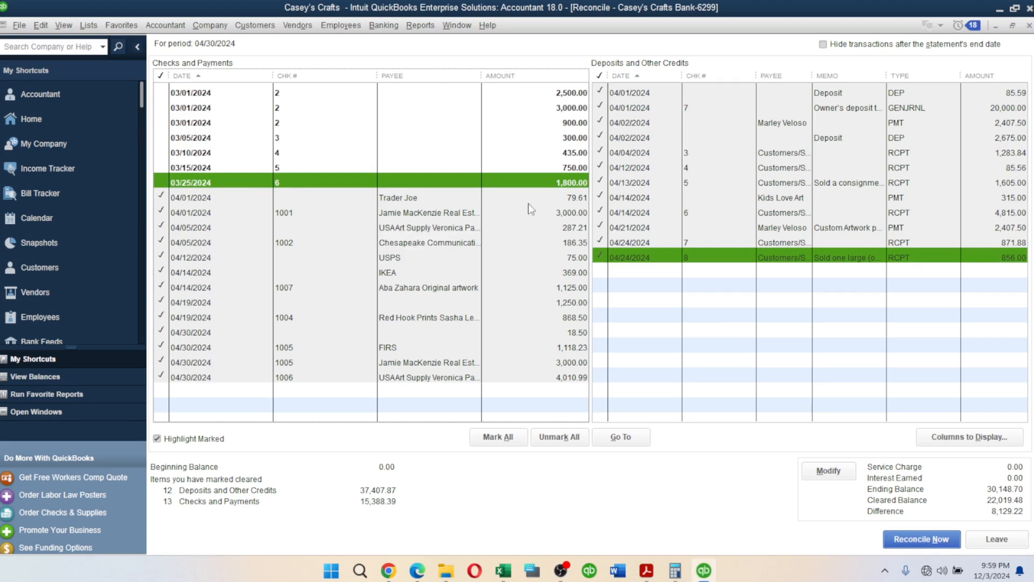
left_click(544, 199)
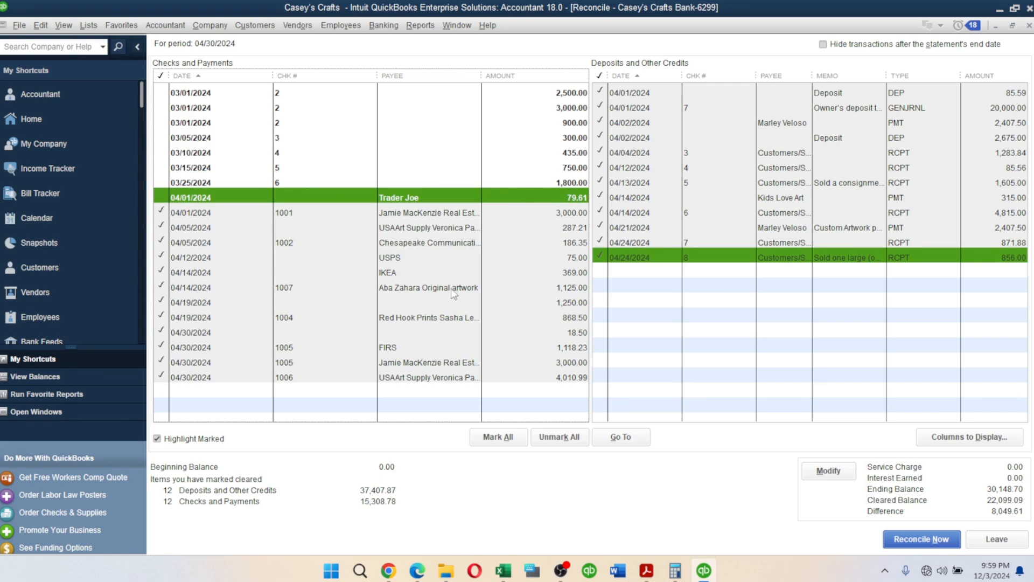
Step: Match the 5-Apr USA Art Supplies withdrawal of 287.21 and the 12-Apr post office withdrawal of 75.00 to the PDF statement and unmark both in QuickBooks
left_click(642, 577)
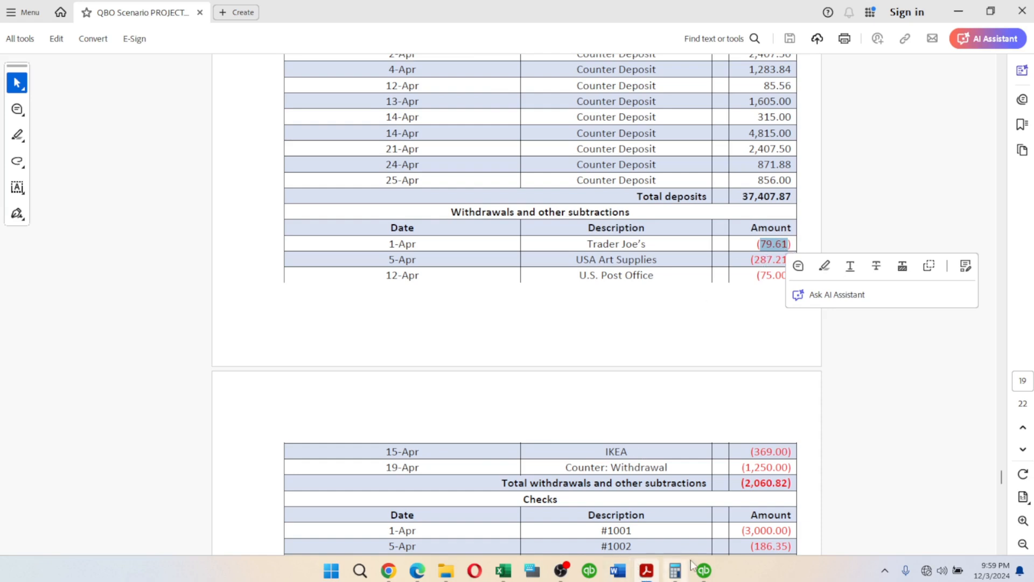
left_click(704, 570)
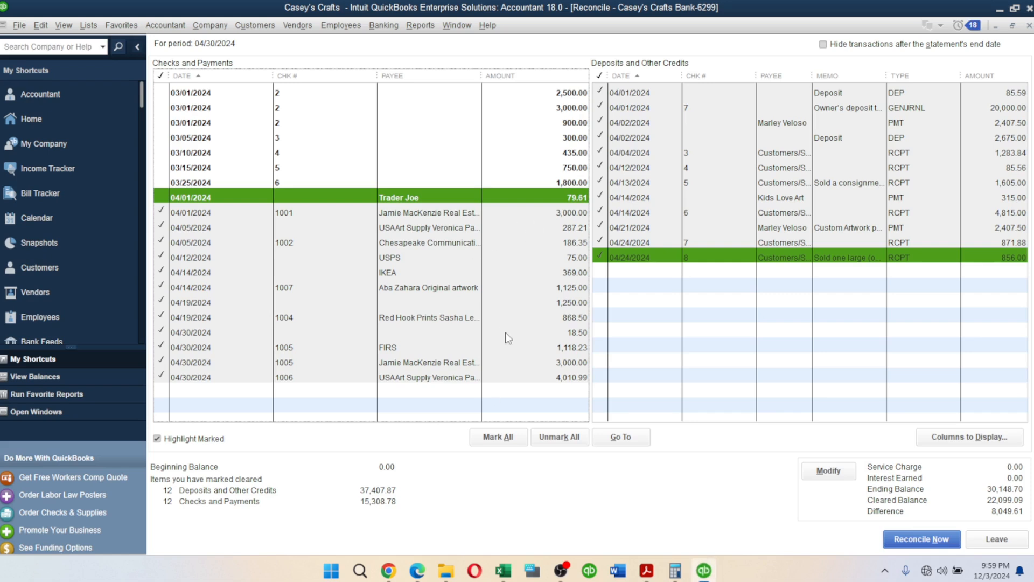
left_click(570, 228)
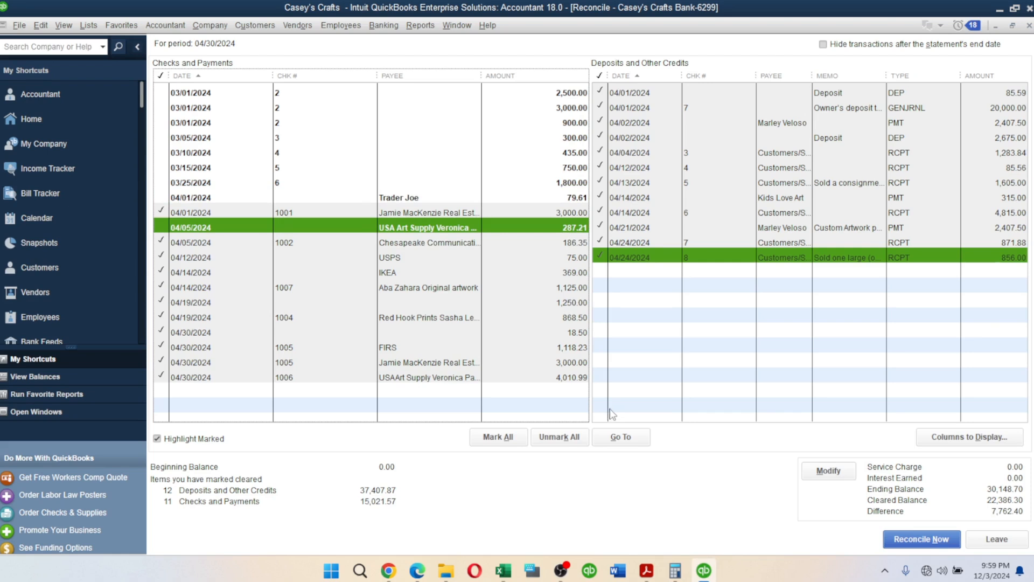
left_click(646, 570)
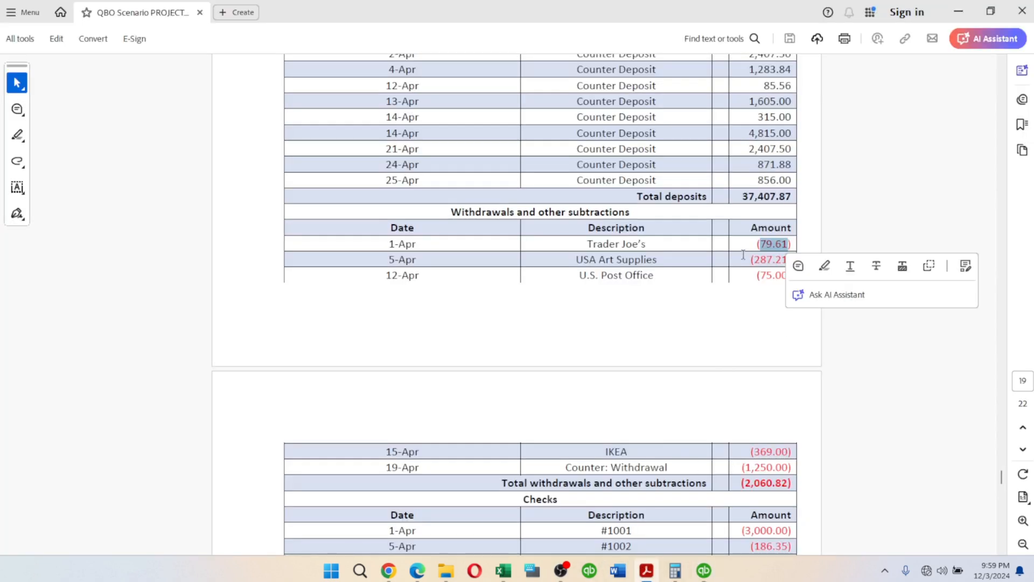
left_click(753, 274)
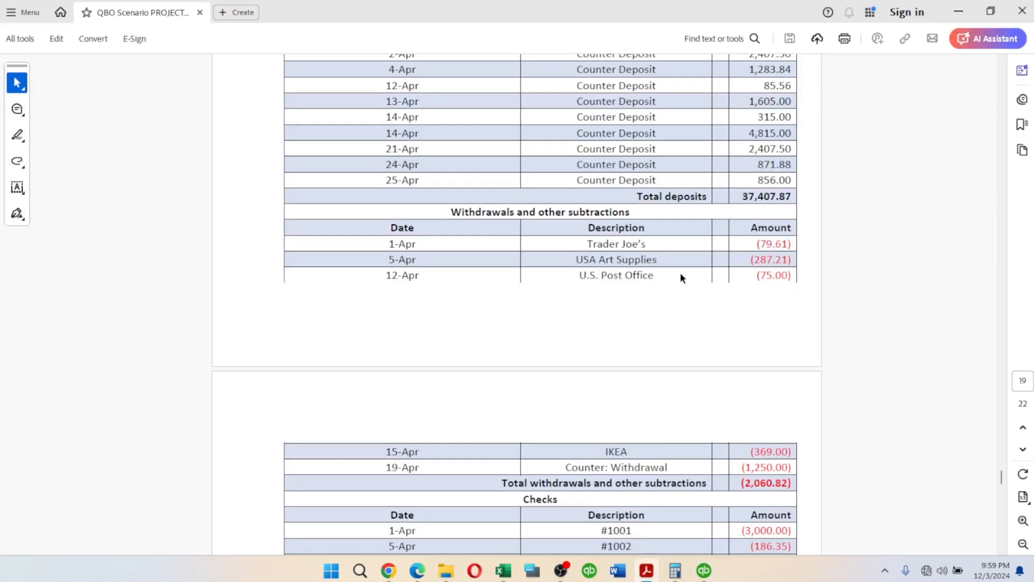
left_click(703, 573)
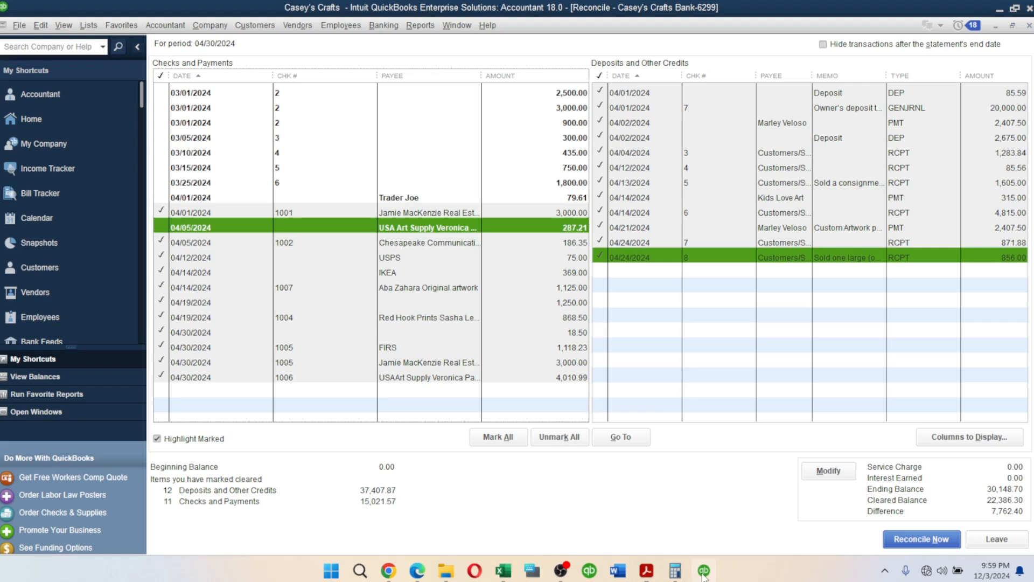
left_click(579, 261)
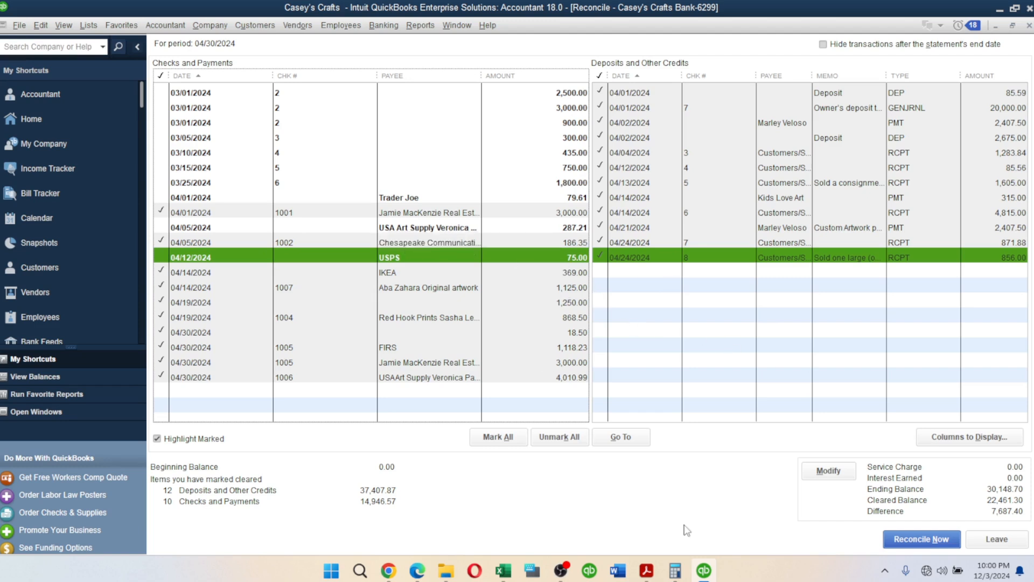
Step: Match the IKEA withdrawal of 369.00 and the 19-Apr counter withdrawal of 1,250.00 to the PDF statement and unmark both in QuickBooks
left_click(646, 570)
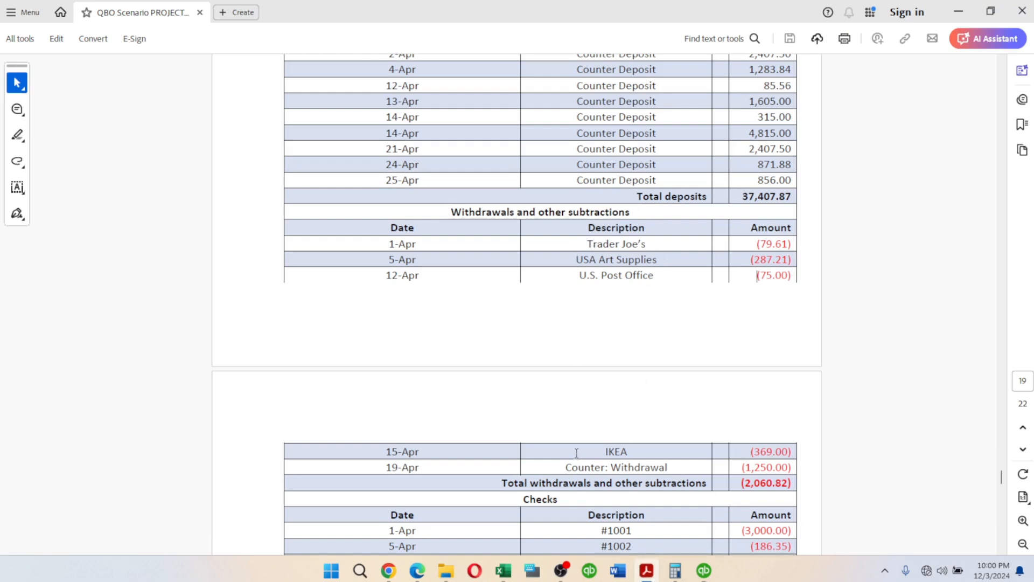
mouse_move(560, 571)
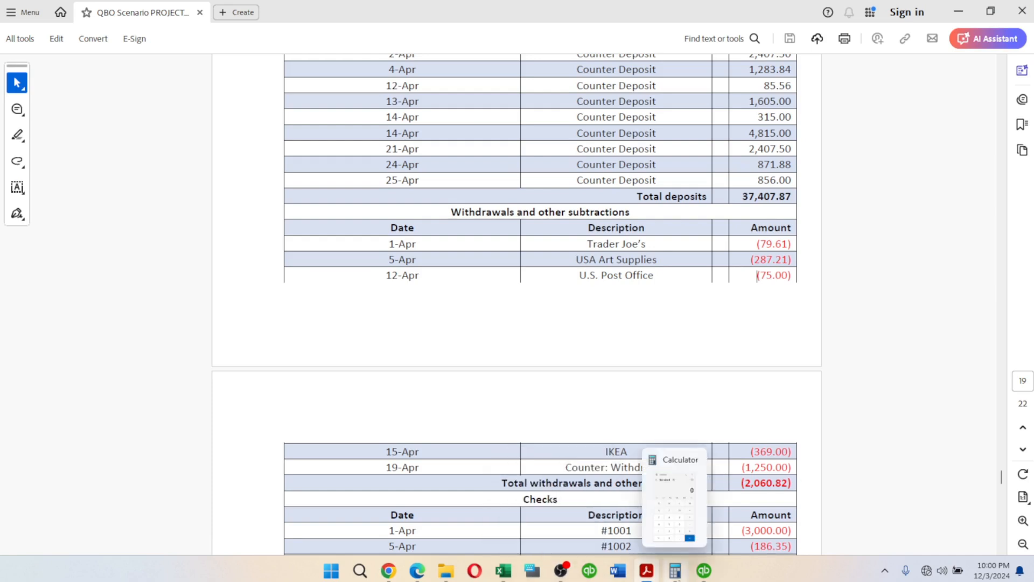
left_click(704, 570)
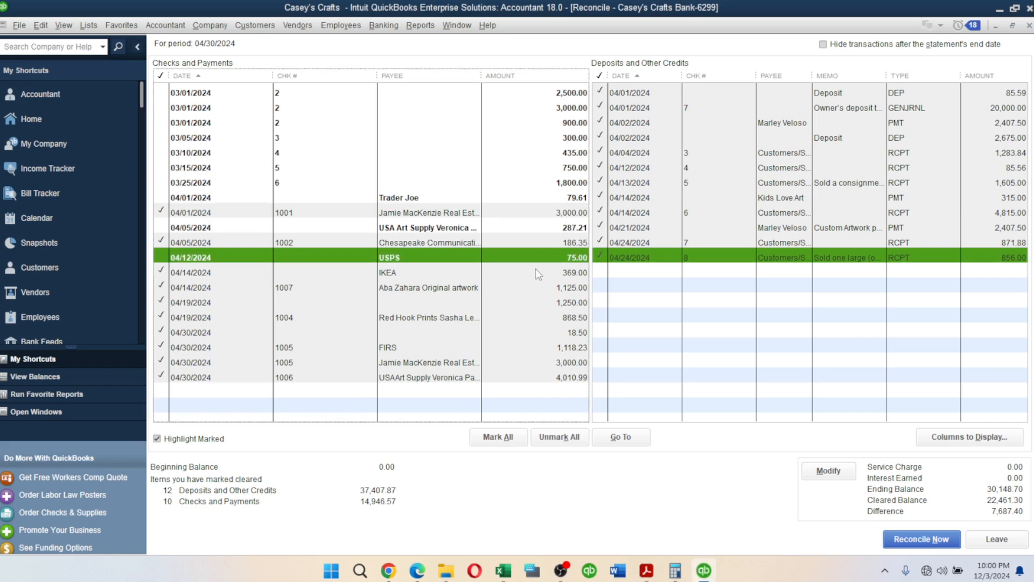
left_click(562, 275)
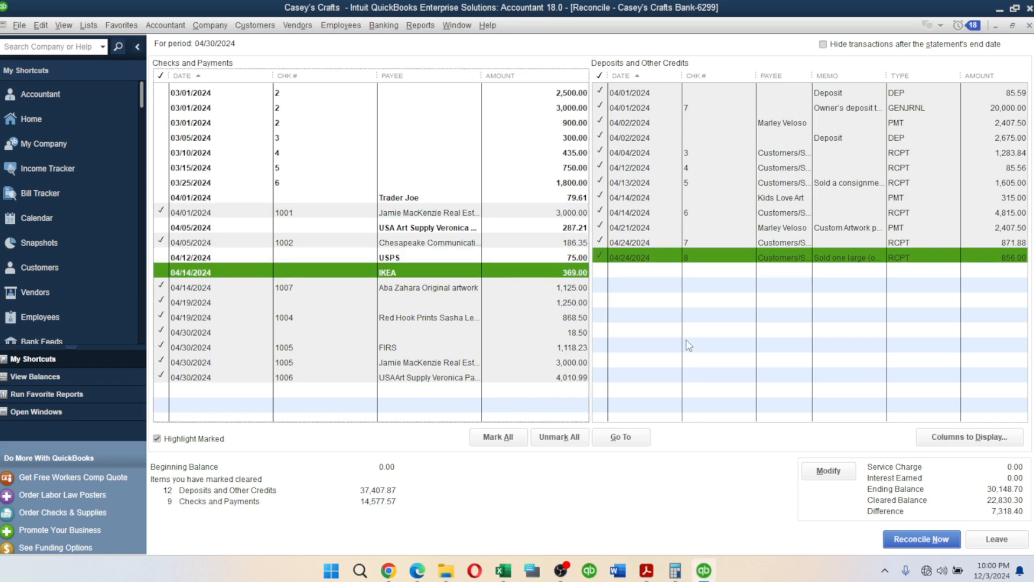
left_click(646, 572)
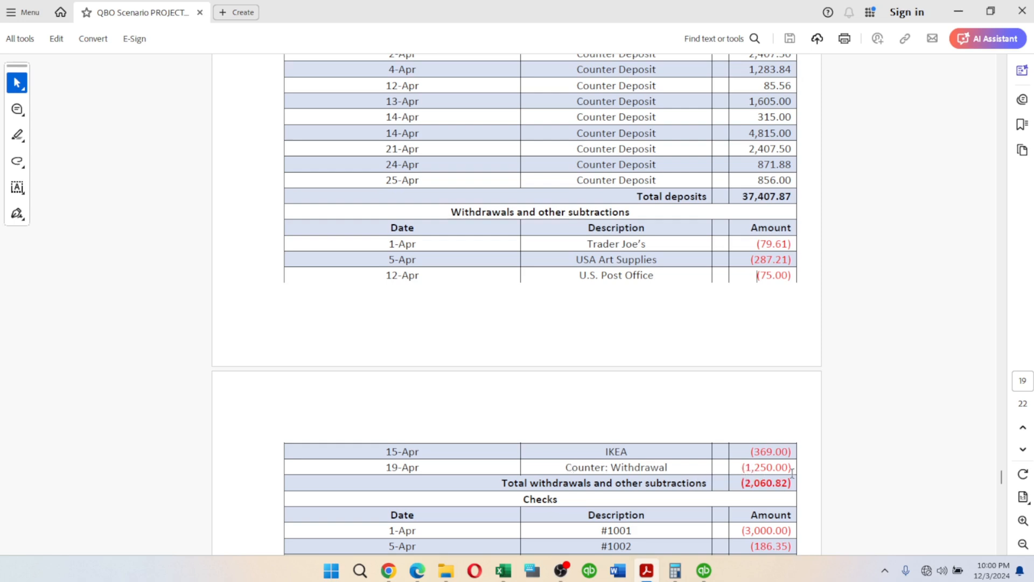
left_click(704, 571)
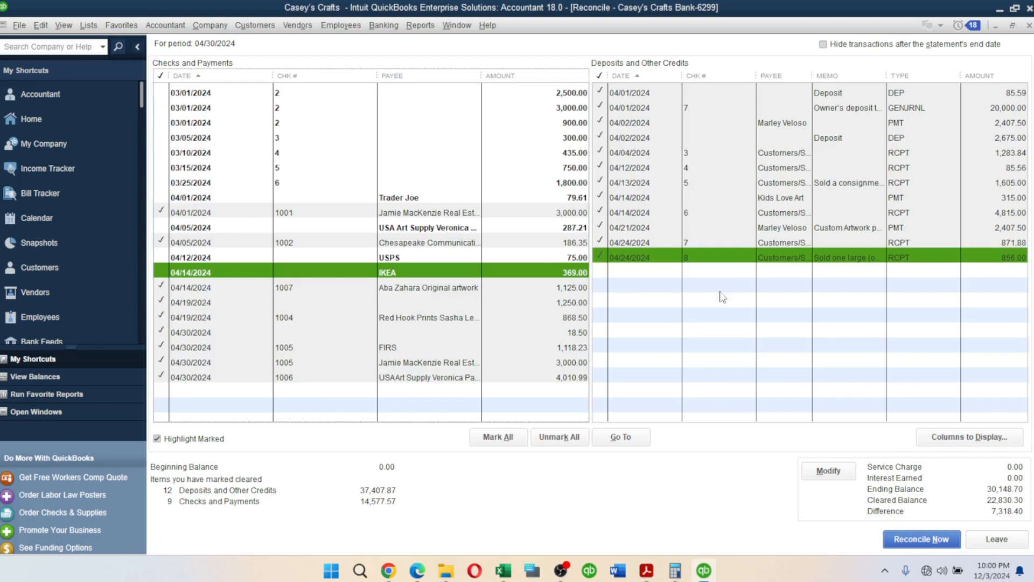
left_click(570, 305)
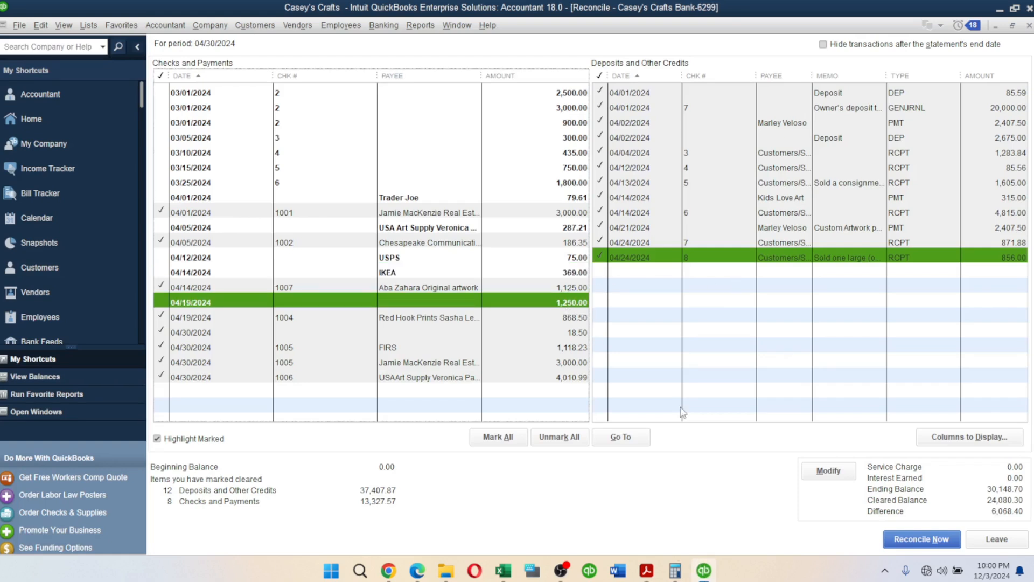
Step: Find the Checks section of the PDF statement, match the 1-Apr check #1001 of 3,000.00 and unmark it in QuickBooks
left_click(647, 570)
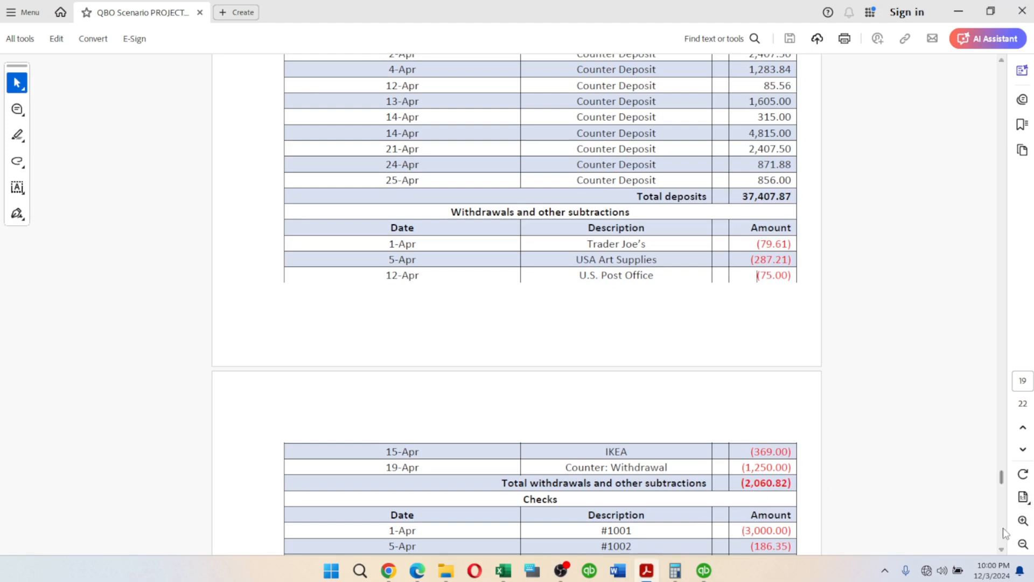
left_click(1002, 550)
left_click(1002, 551)
left_click(1002, 551)
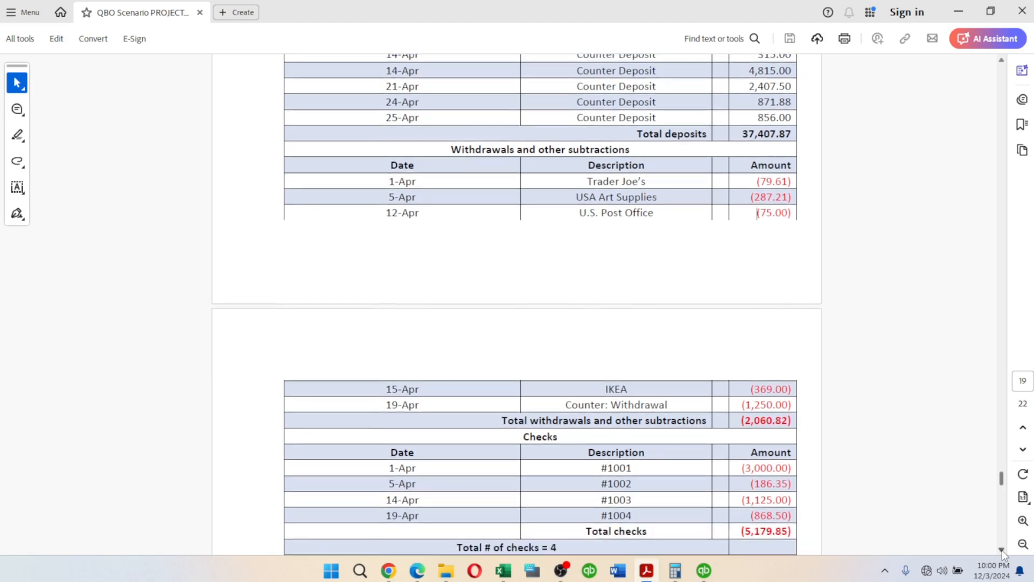
left_click(1002, 551)
left_click(1002, 550)
left_click(1002, 551)
left_click(1002, 551)
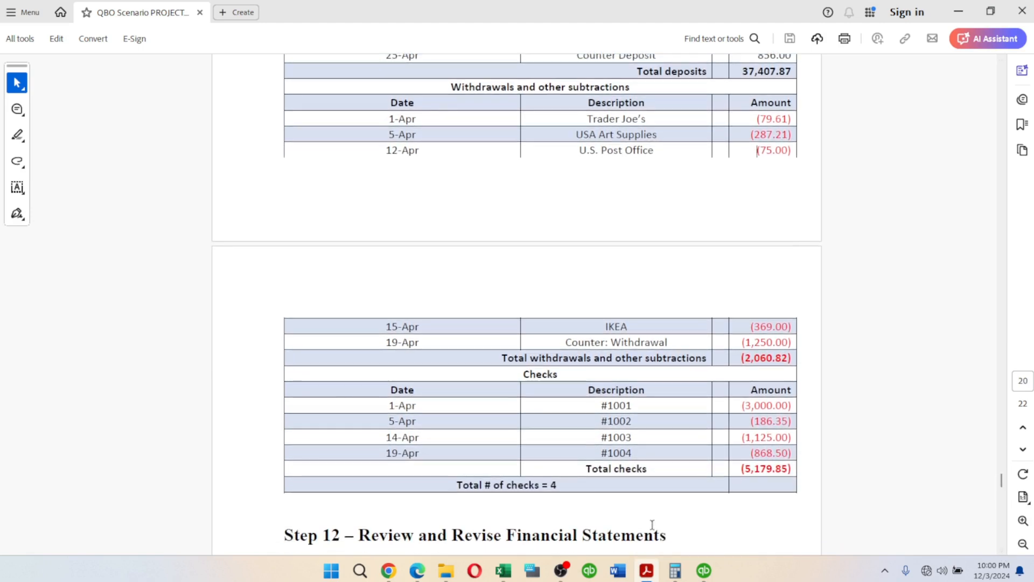
left_click(701, 563)
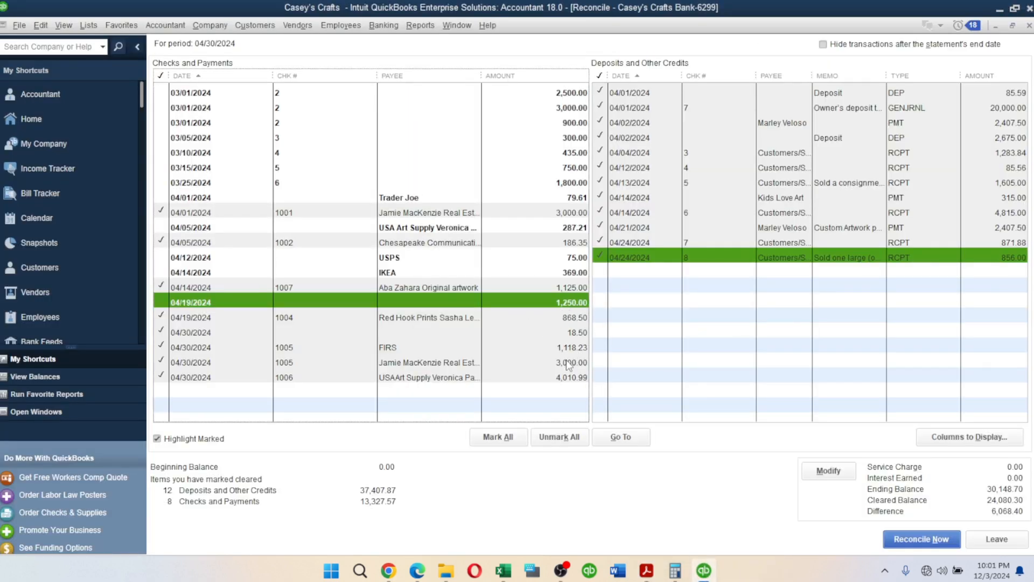
left_click(441, 217)
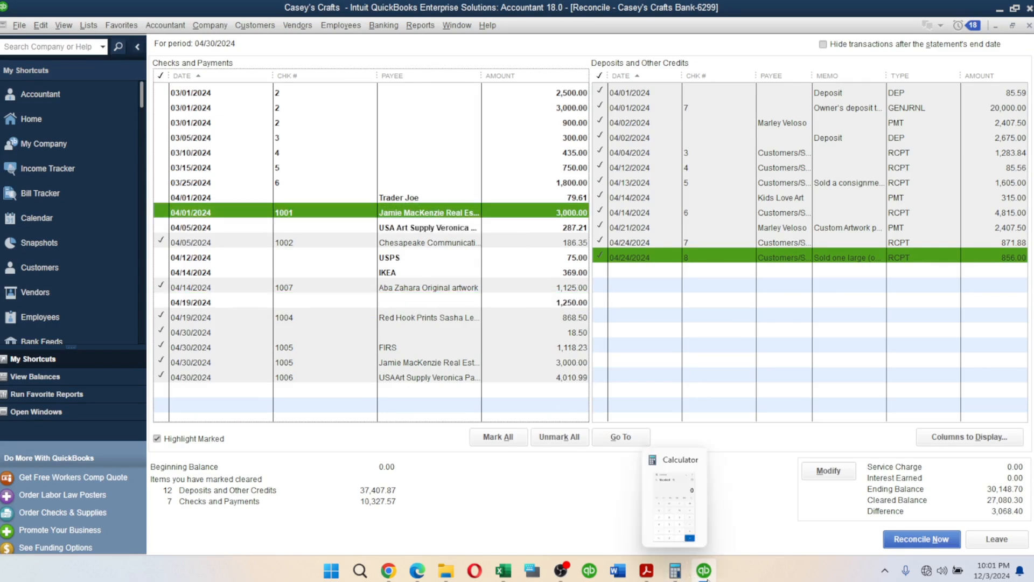
Step: Match the 5-Apr check #1002 of 186.35 to the PDF statement and unmark it in QuickBooks
left_click(704, 572)
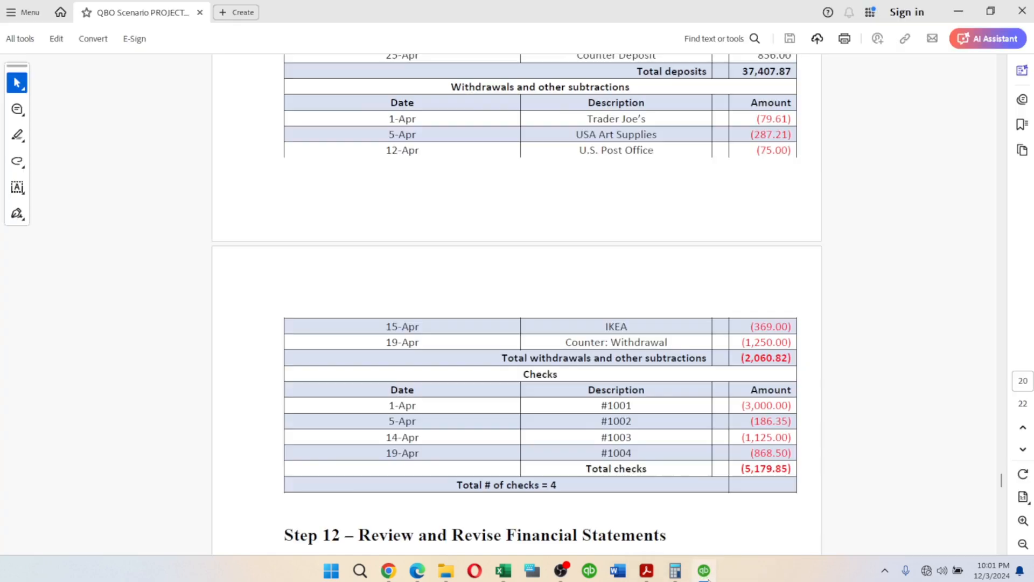
left_click(705, 572)
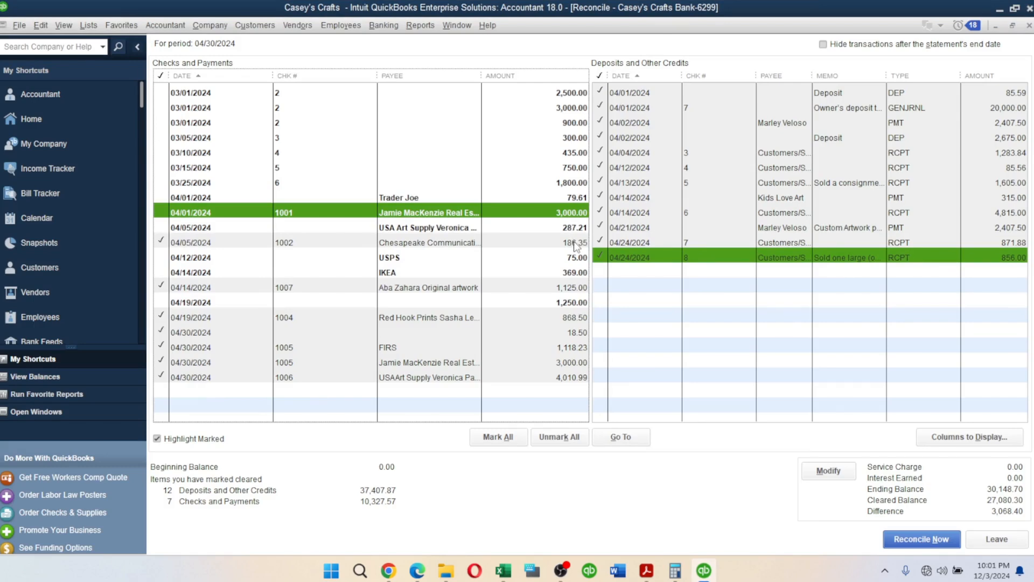
left_click(577, 243)
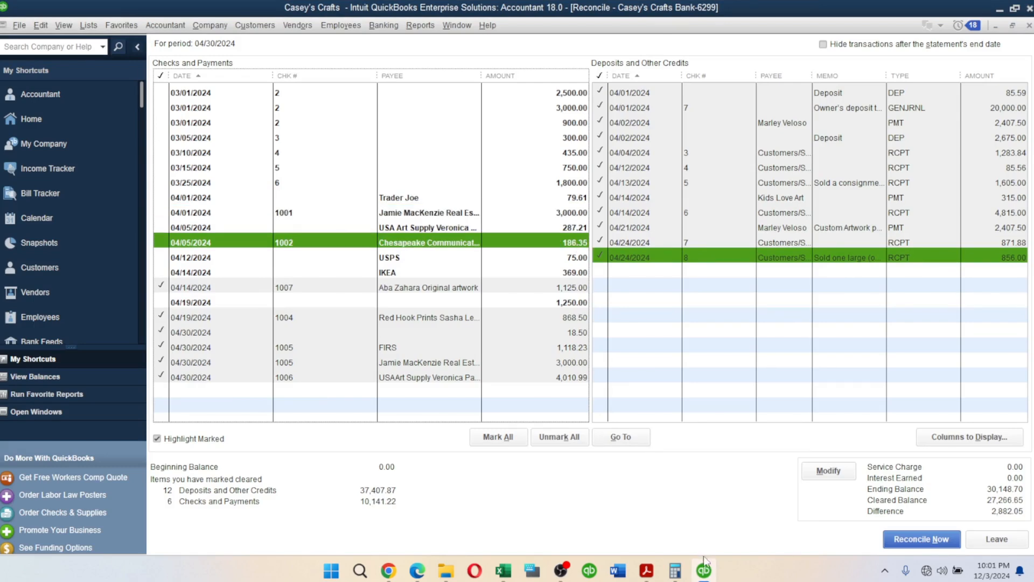
Step: Match the 14-Apr check #1003 of 1,125.00 to the PDF statement and unmark it in QuickBooks
left_click(703, 573)
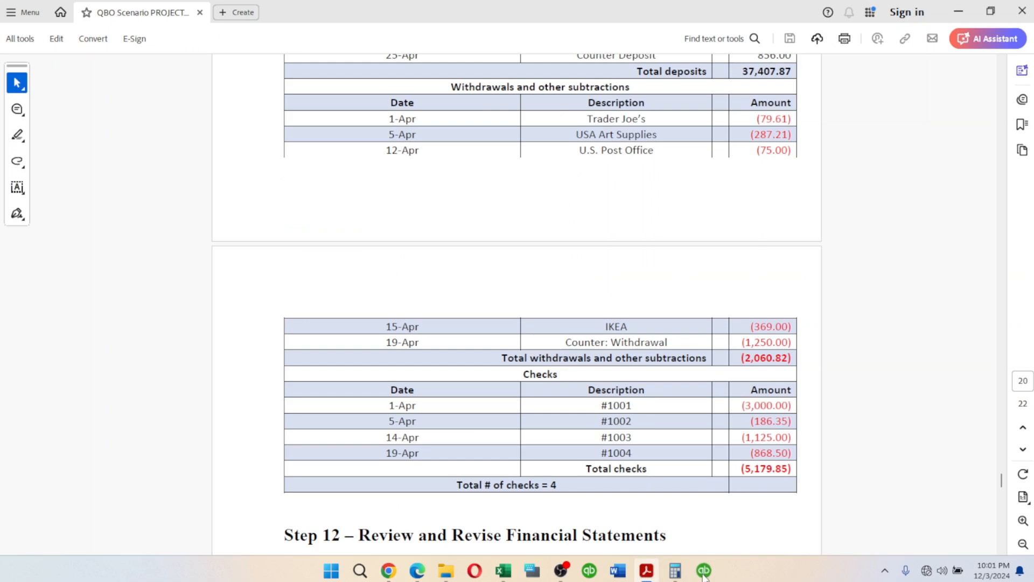
left_click(704, 572)
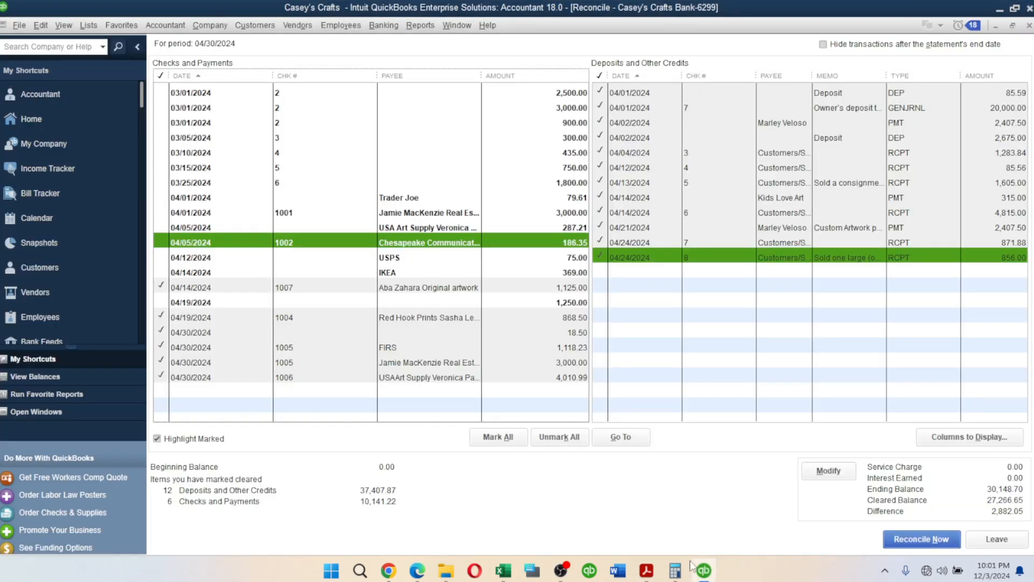
left_click(700, 569)
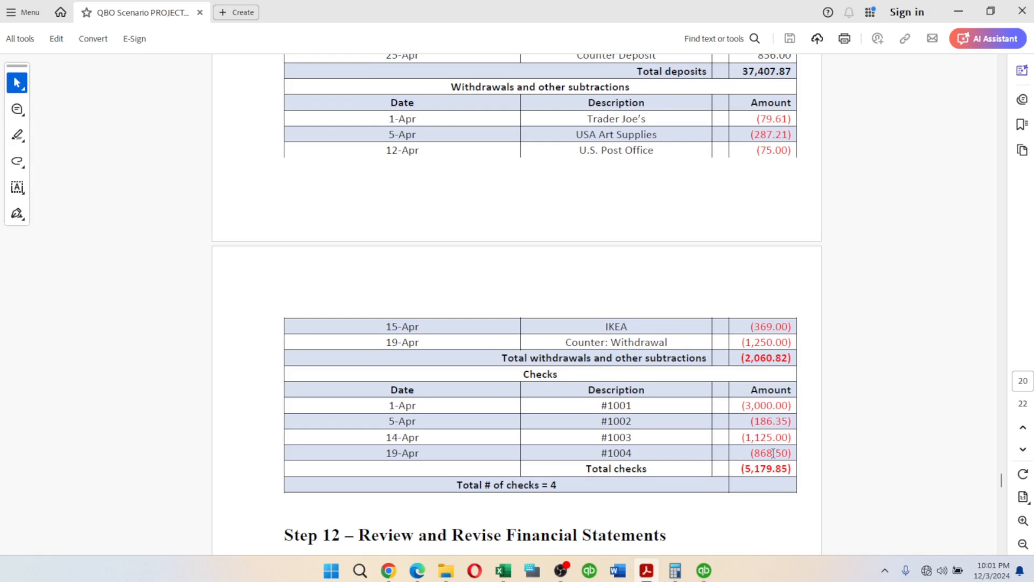
left_click(702, 570)
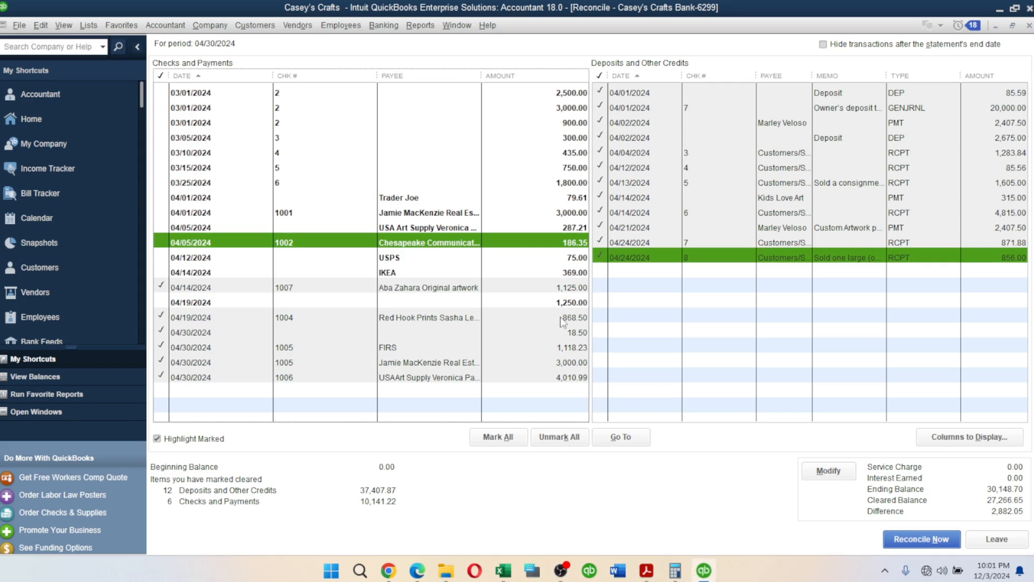
left_click(555, 288)
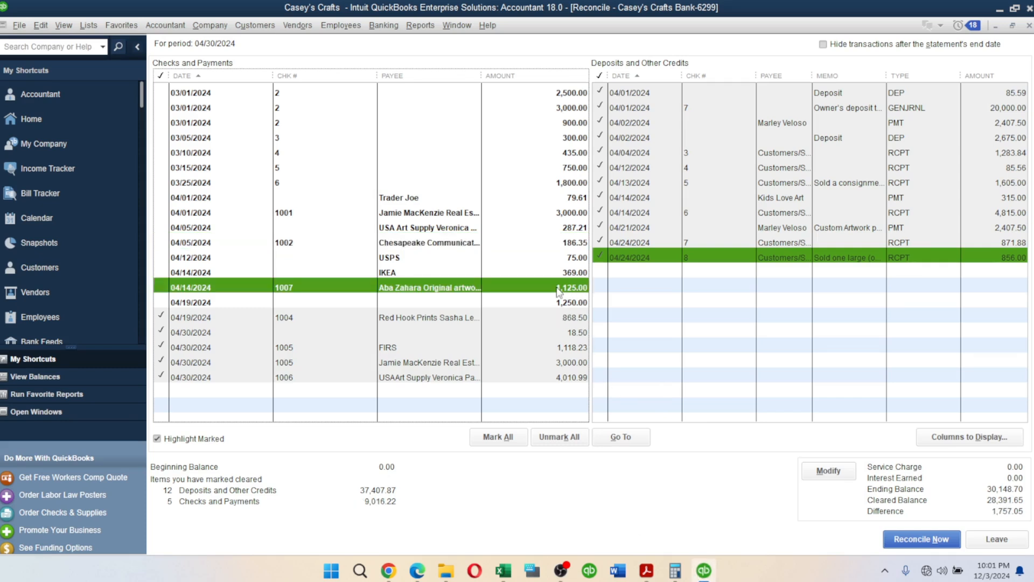
Step: Match the 19-Apr check #1004 of 868.50 to the PDF statement, unmark it in QuickBooks and recheck the statement's check list
left_click(648, 572)
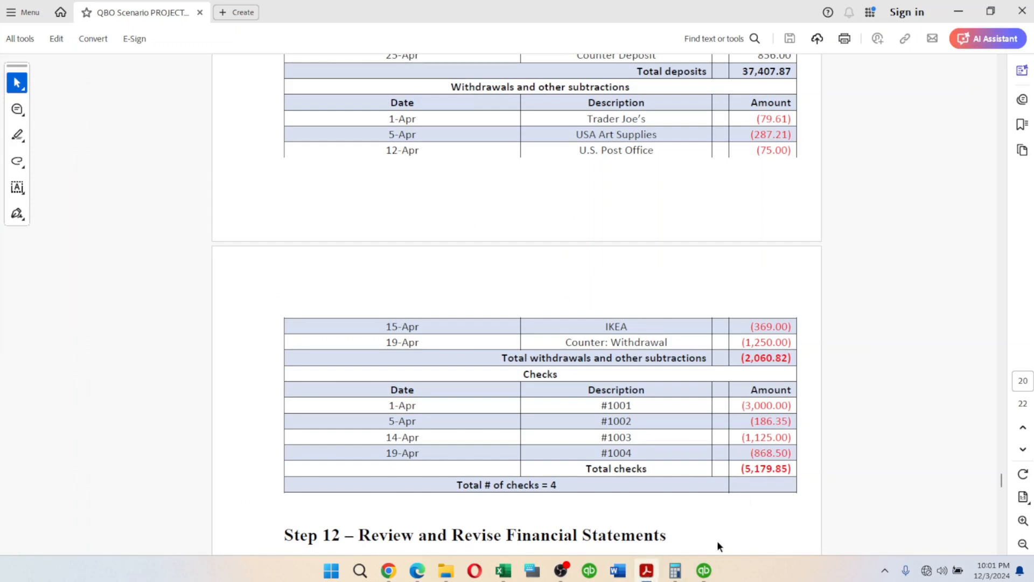
left_click(704, 572)
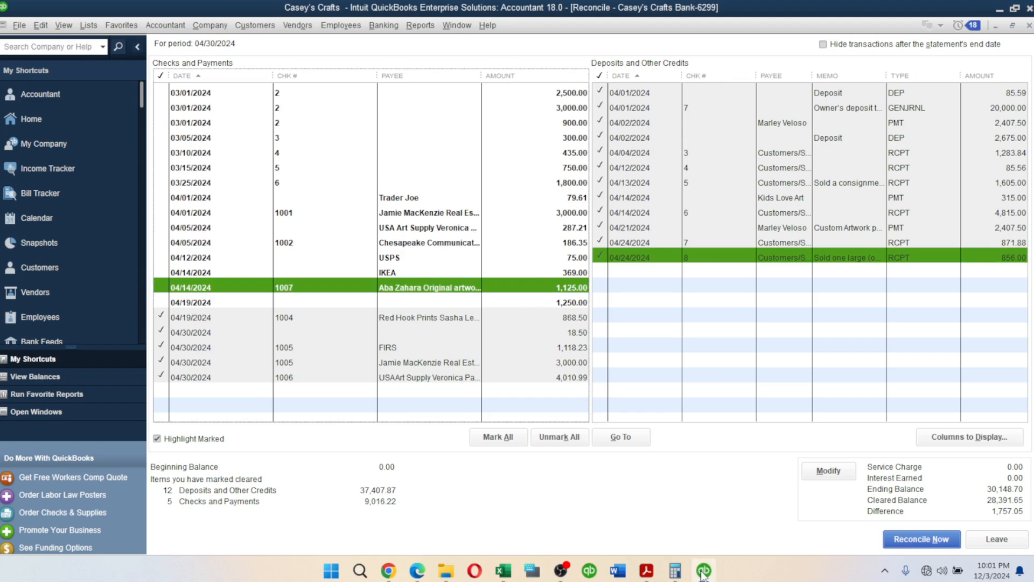
left_click(575, 319)
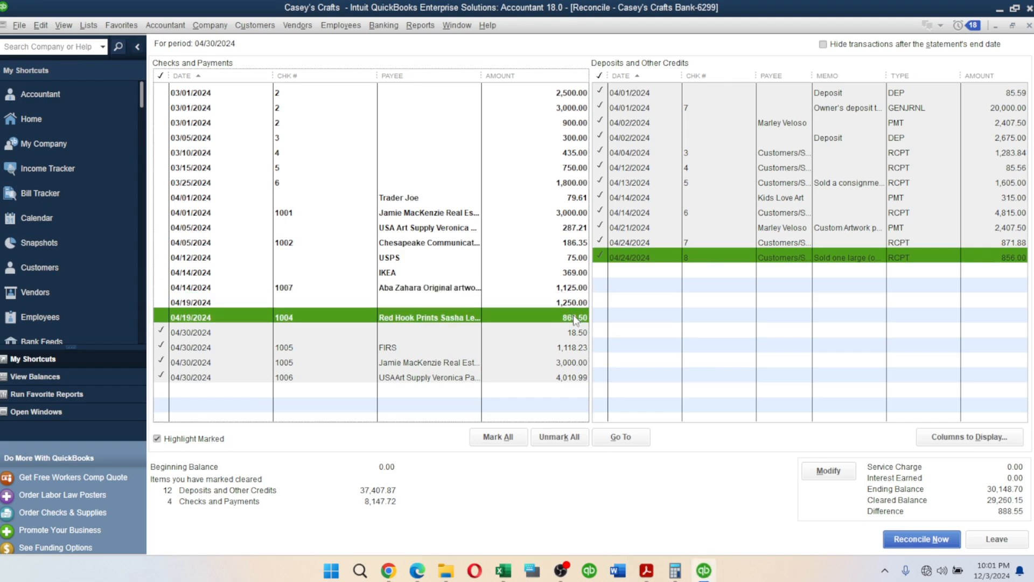
left_click(700, 573)
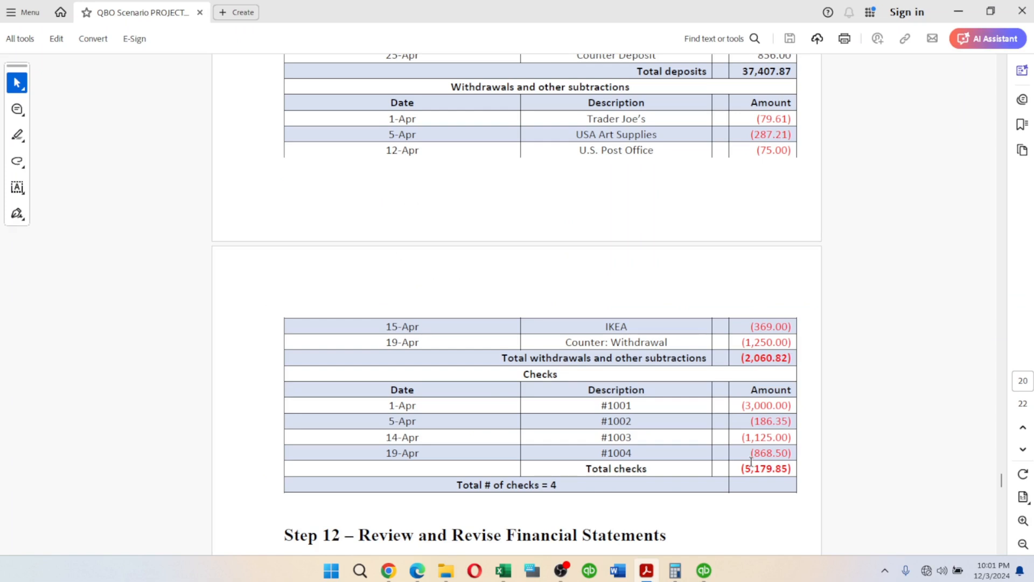
left_click(704, 570)
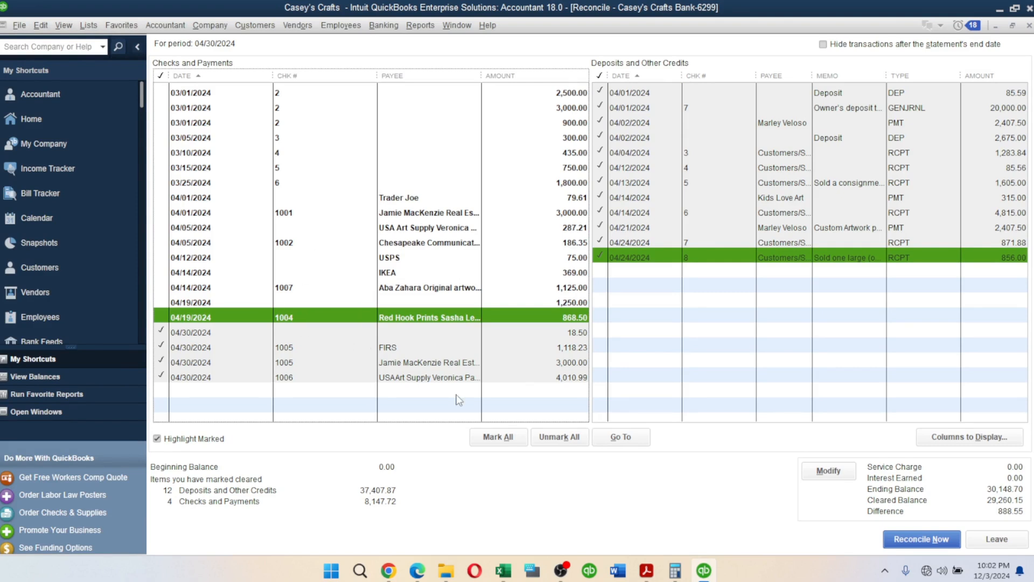
Step: Mark all checks, payments and deposits in the reconciliation as cleared
left_click(498, 437)
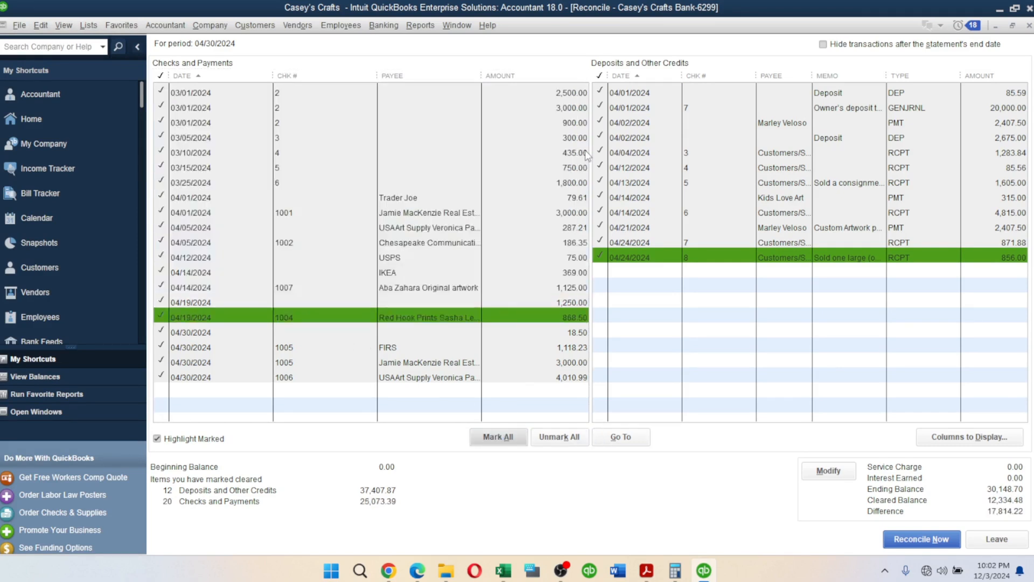
left_click(403, 198)
left_click(405, 214)
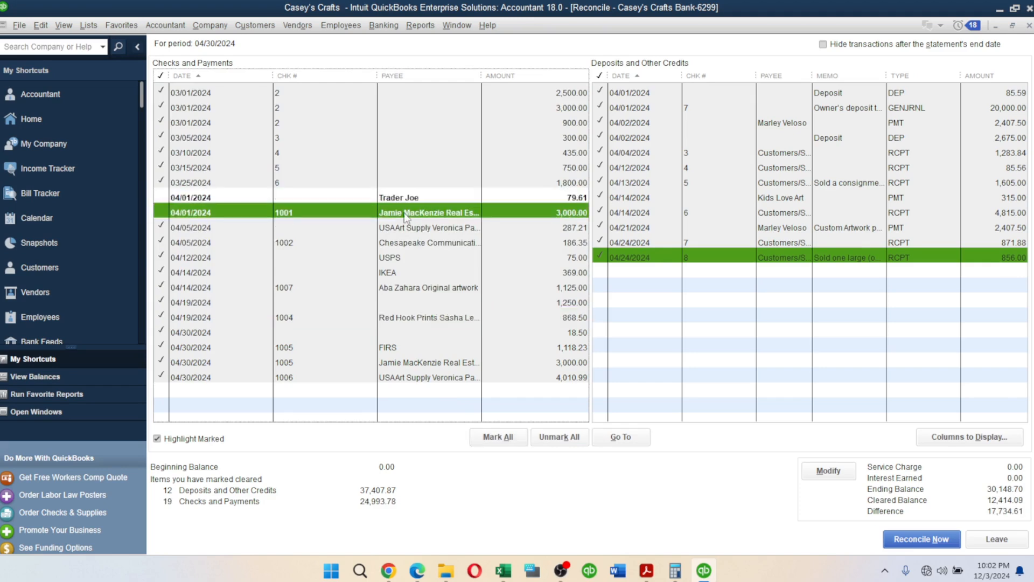
double_click(392, 190)
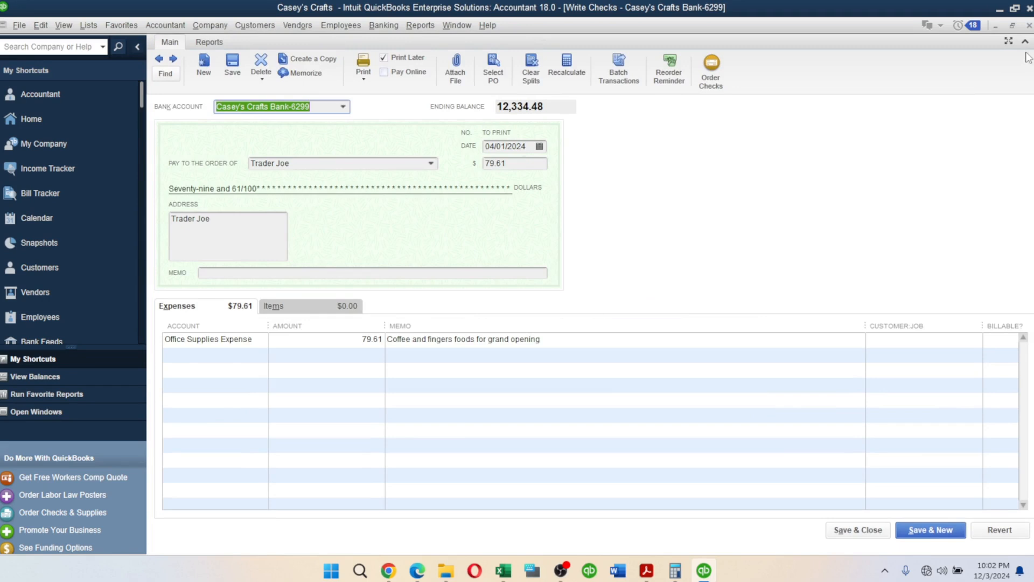
left_click(1029, 26)
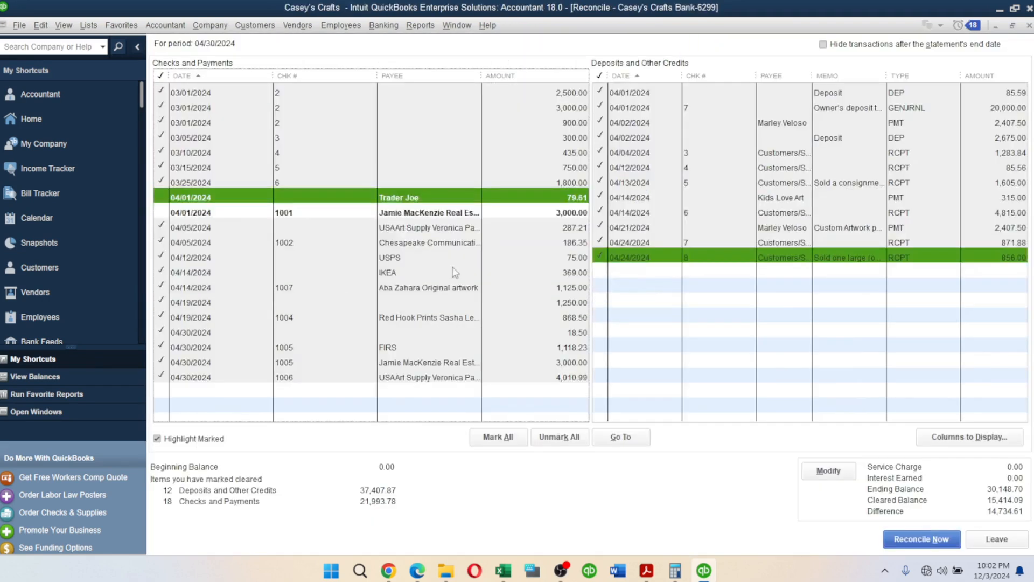
left_click(394, 219)
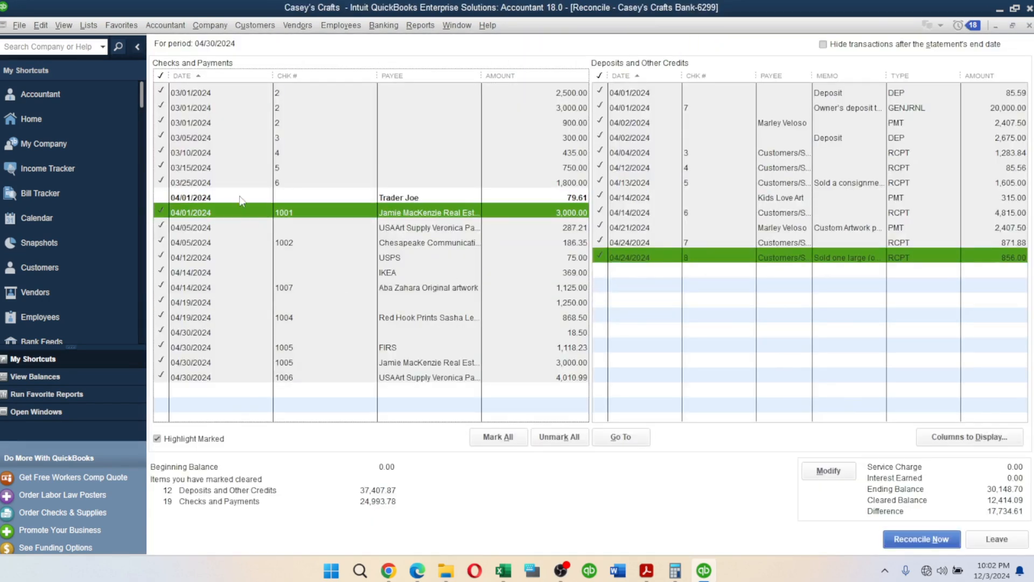
left_click(246, 199)
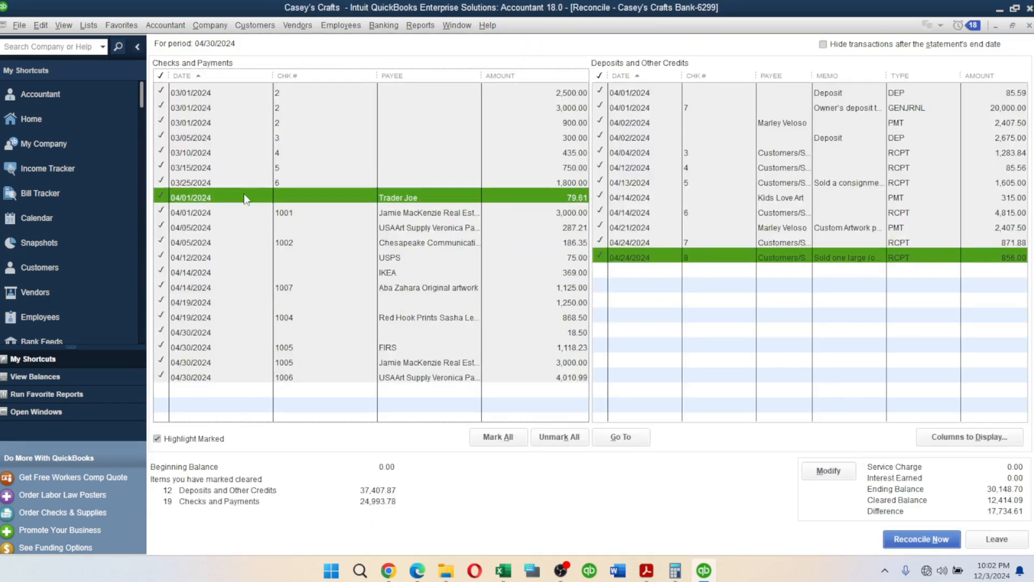
Step: Unmark the seven March payments dated 03/01/2024 through 03/25/2024 in the reconciliation
left_click(161, 92)
left_click(160, 109)
left_click(162, 122)
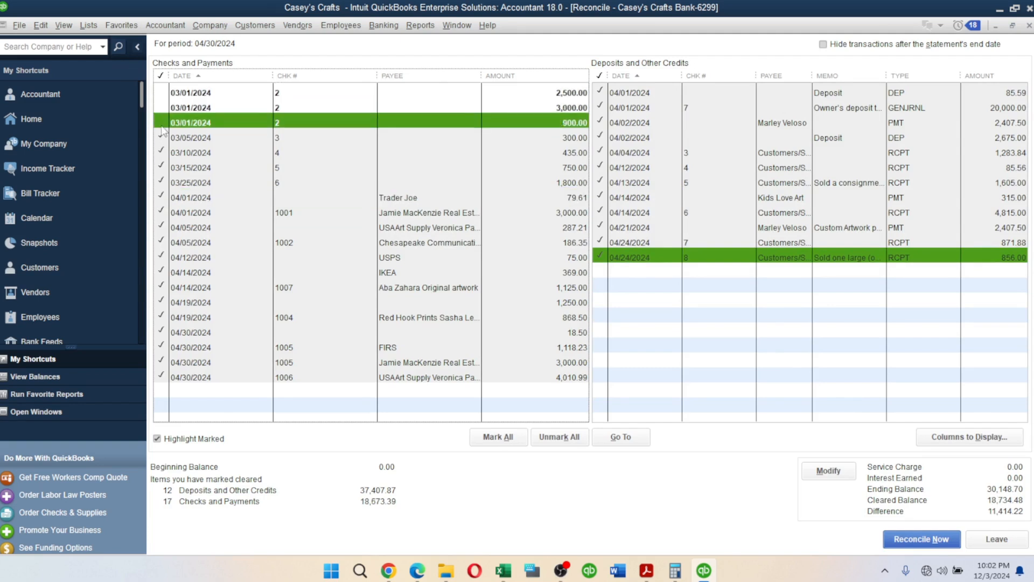
left_click(162, 137)
left_click(161, 153)
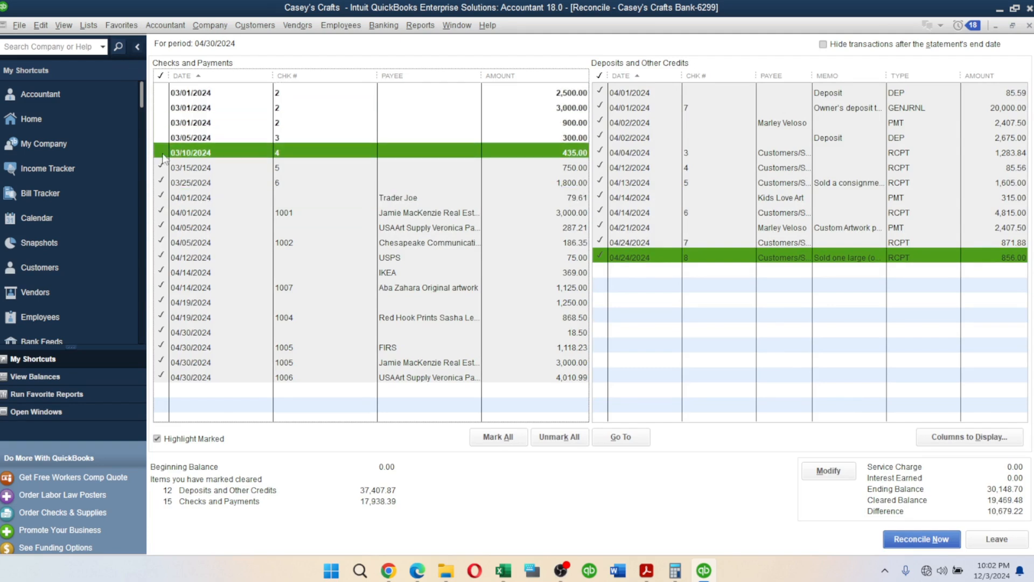
left_click(162, 168)
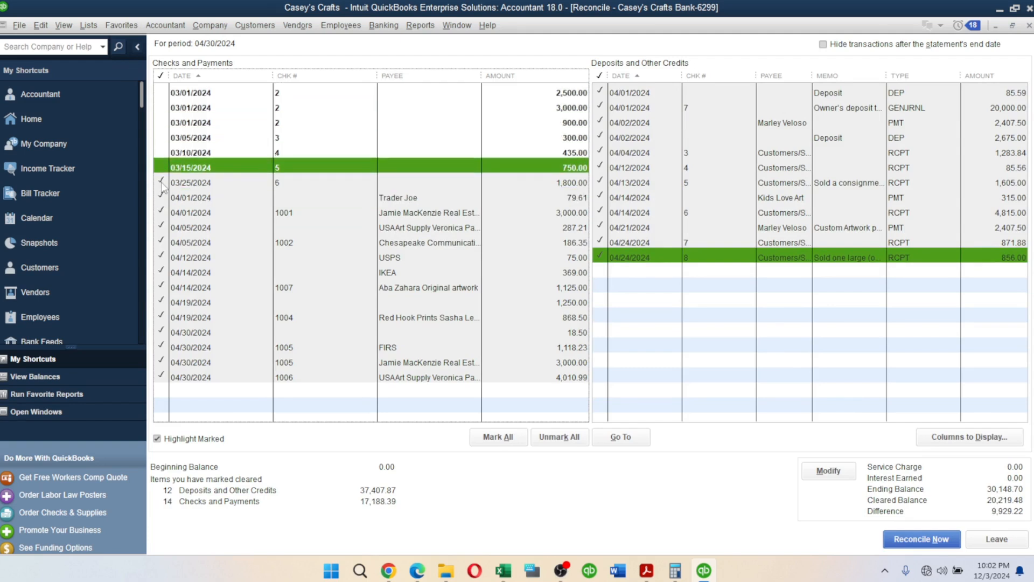
left_click(162, 183)
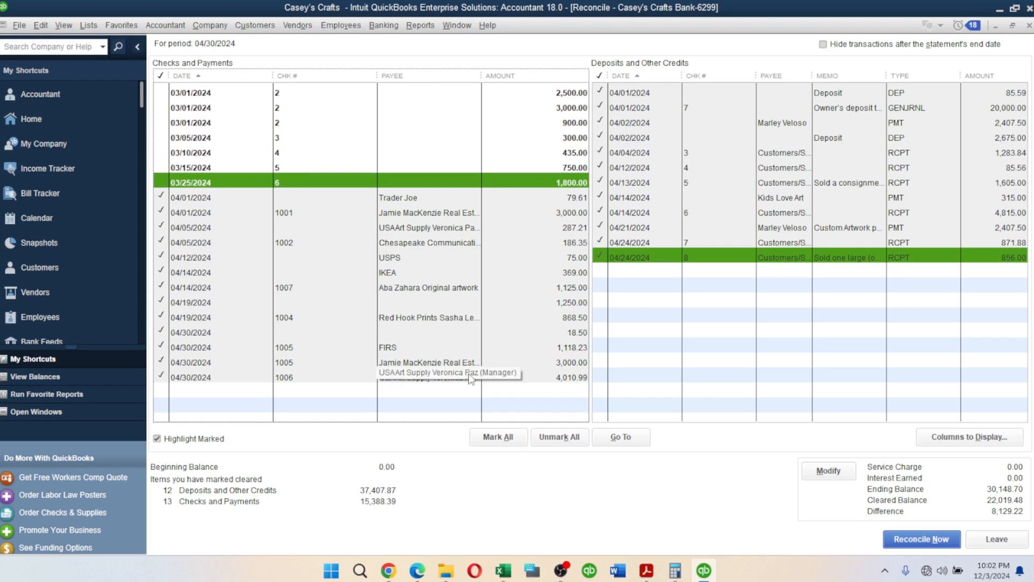
Step: Recheck the PDF statement's checks and unmark the 04/30/2024 payments of 4,010.99, 3,000.00 and 1,118.23 in QuickBooks
left_click(647, 571)
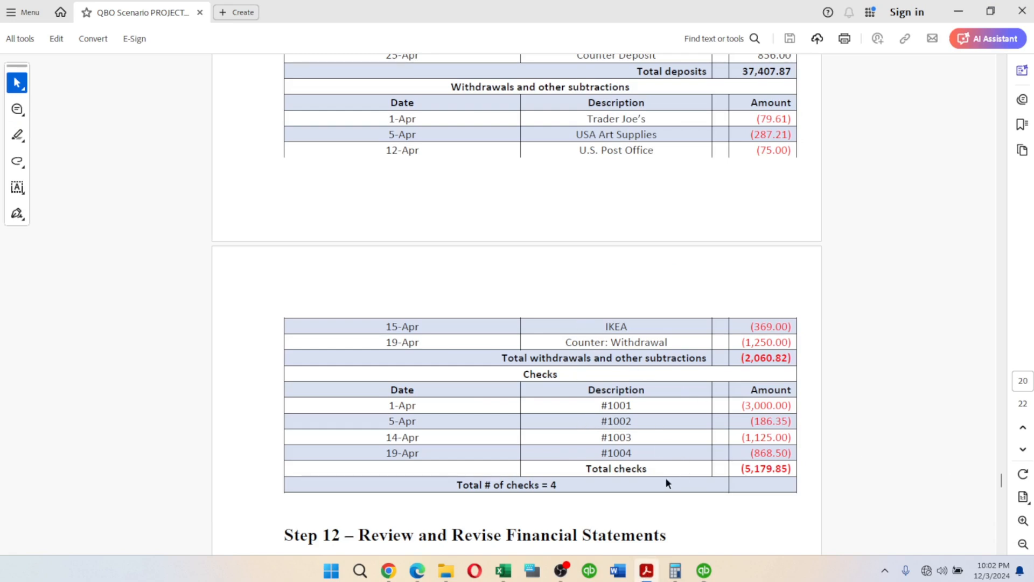
left_click(703, 563)
left_click(704, 563)
left_click(704, 570)
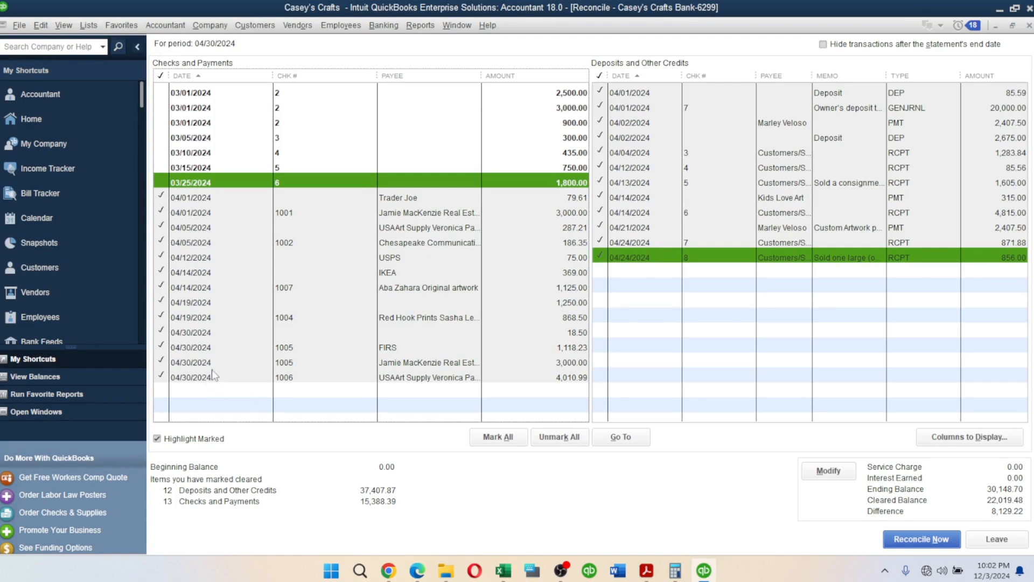
left_click(418, 380)
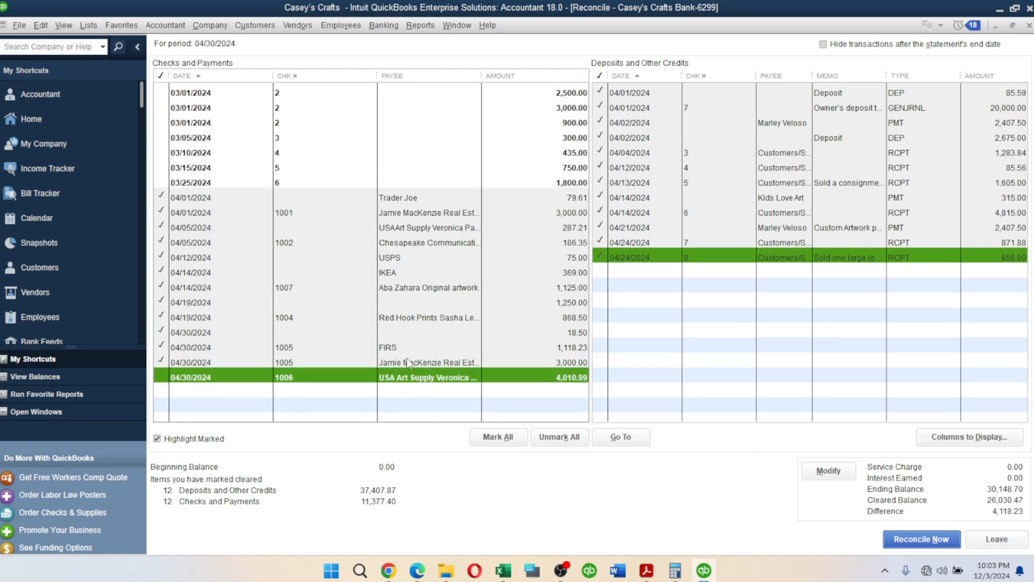
left_click(397, 366)
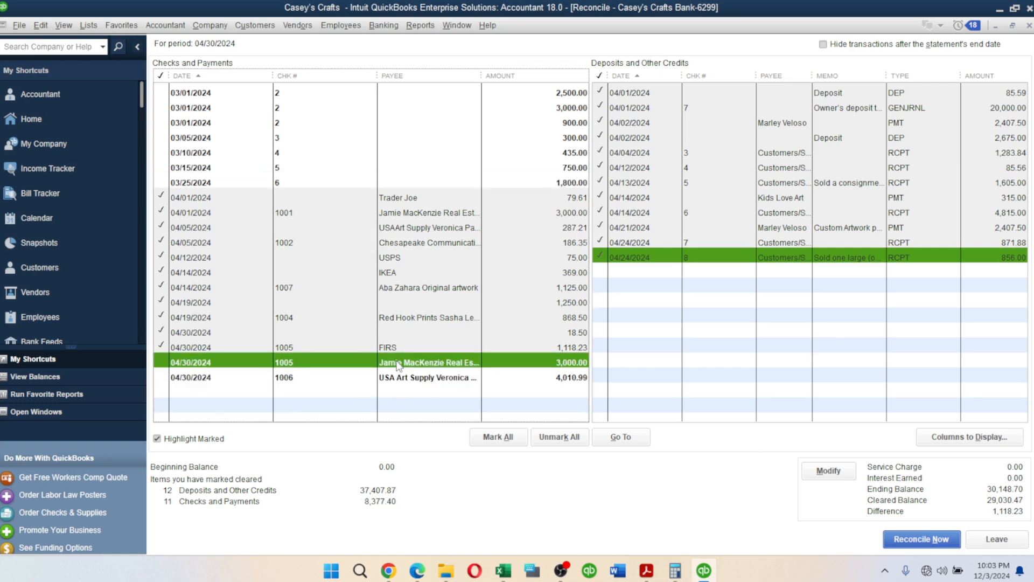
left_click(412, 338)
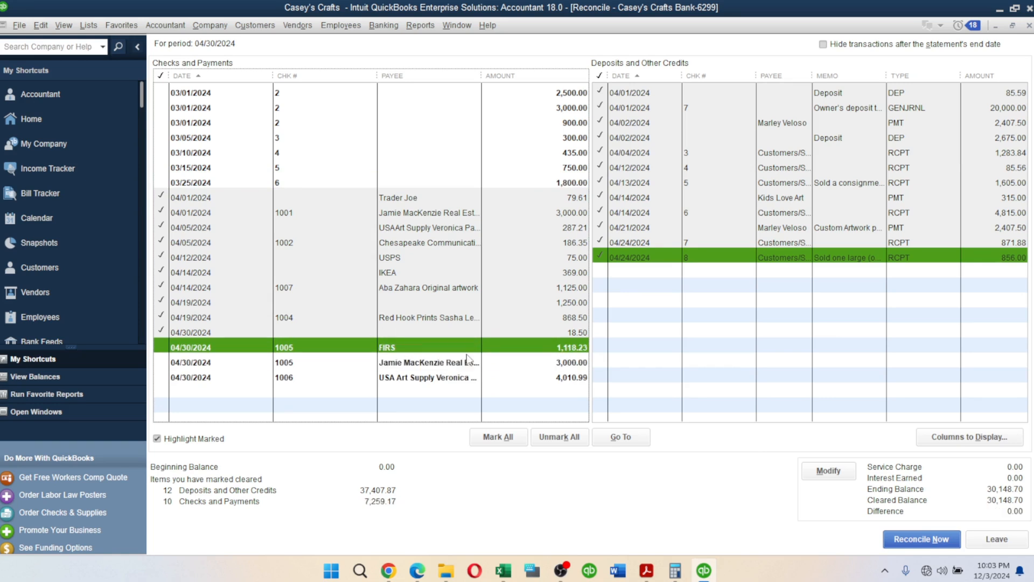
Step: Complete the reconciliation with the 18.50 bank charge marked as cleared, and dismiss the missing-component warnings
left_click(389, 332)
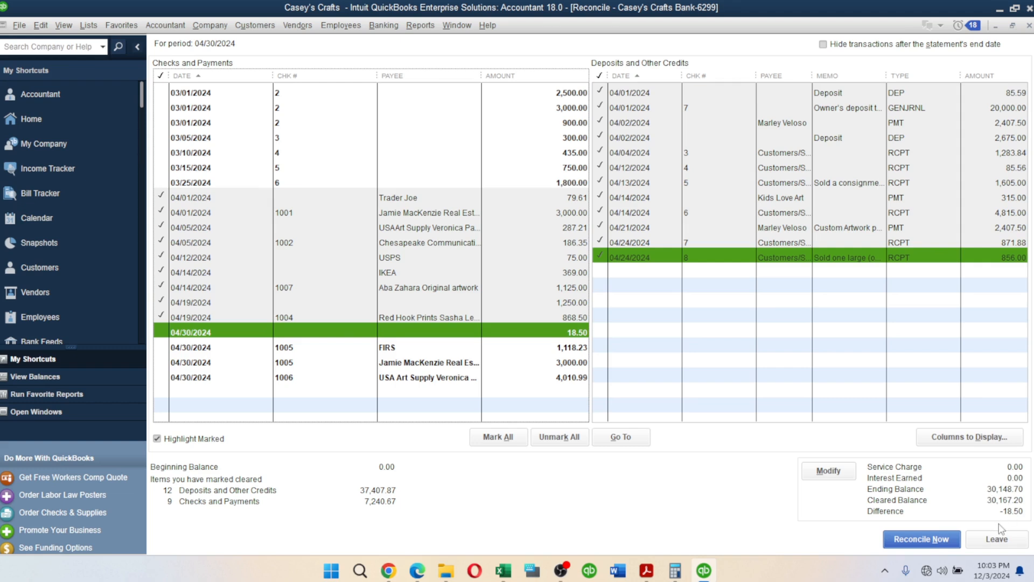
left_click(252, 334)
left_click(912, 540)
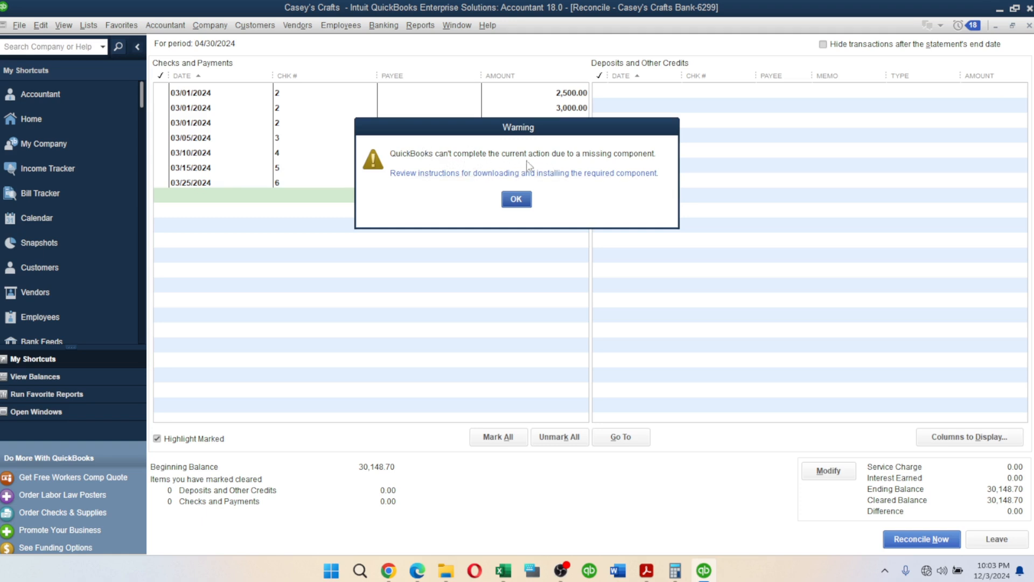
left_click(514, 204)
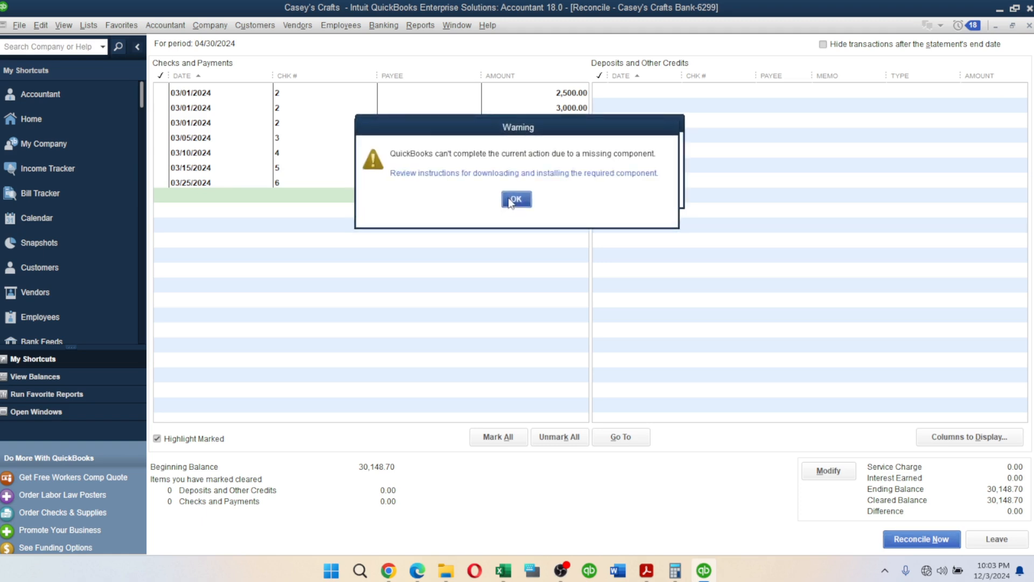
left_click(513, 200)
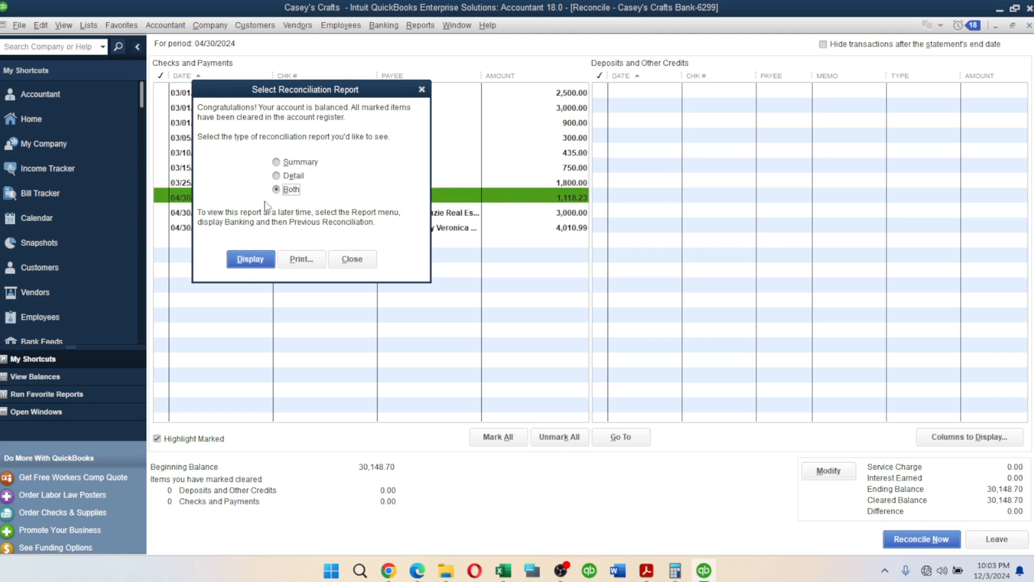
Step: Display both the summary and detail reconciliation reports and compare the summary with the Table 13 bank statement in the PDF
left_click(257, 261)
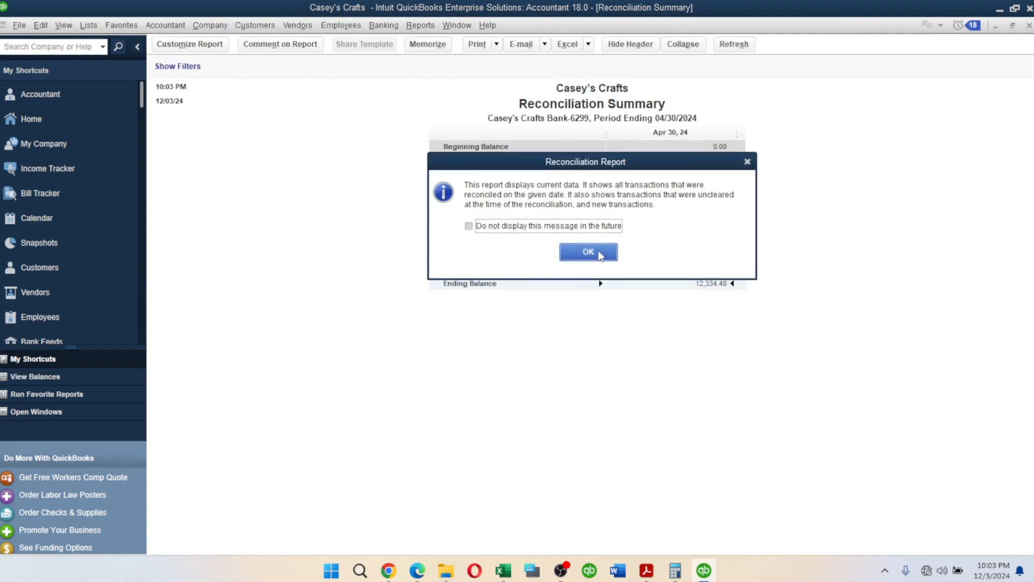
left_click(600, 256)
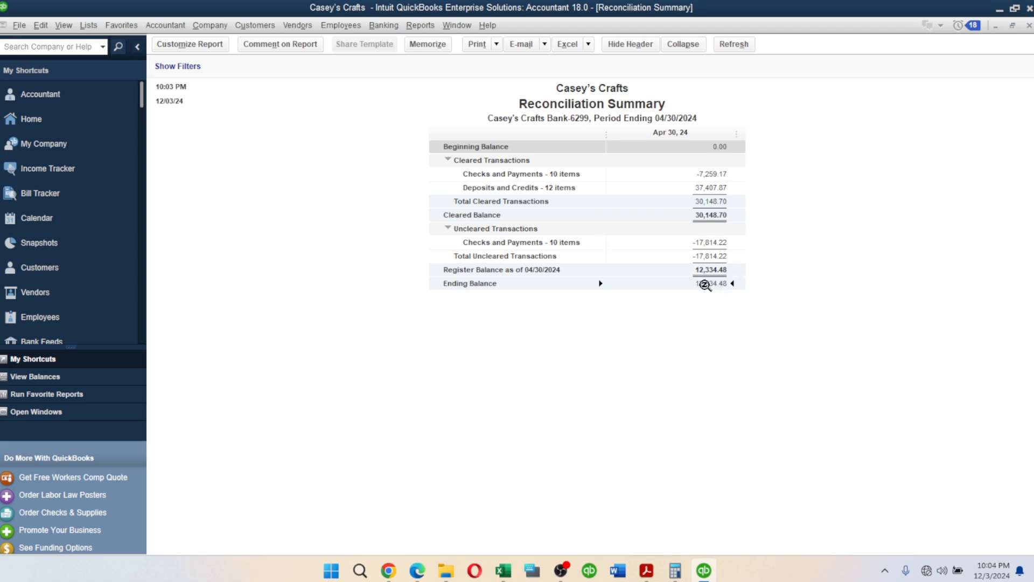
left_click(646, 570)
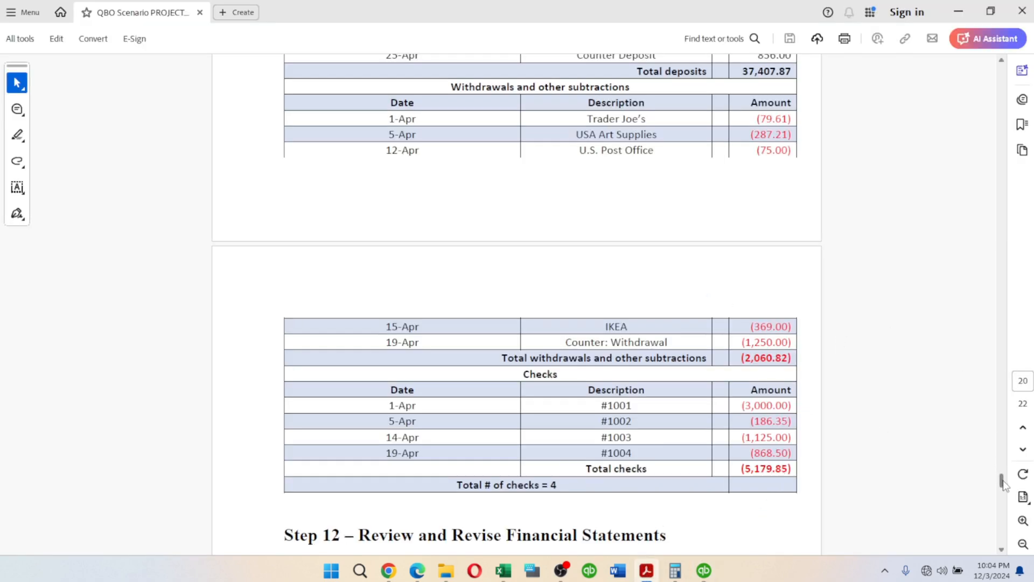
mouse_move(1003, 484)
left_mouse_down()
mouse_move(994, 456)
mouse_move(992, 474)
left_mouse_up()
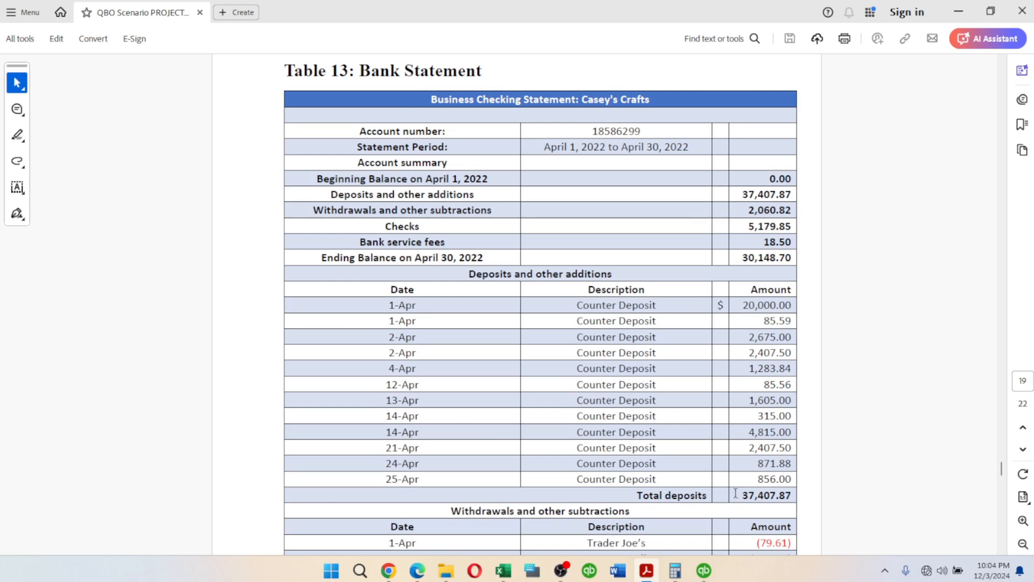
left_click(702, 570)
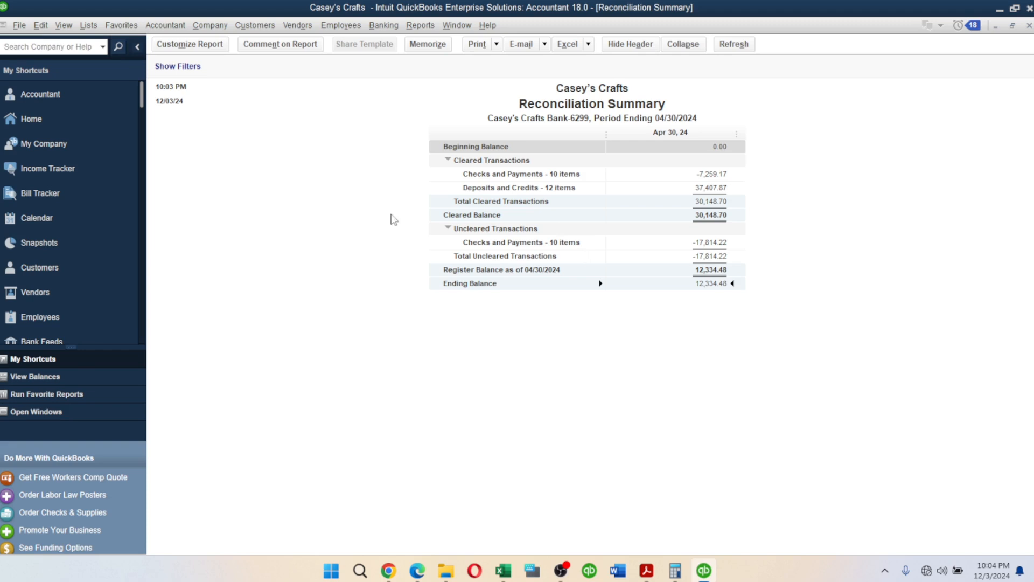
Step: Switch to the open Reconciliation Detail report and review its cleared and uncleared transactions through the ending balance
left_click(46, 416)
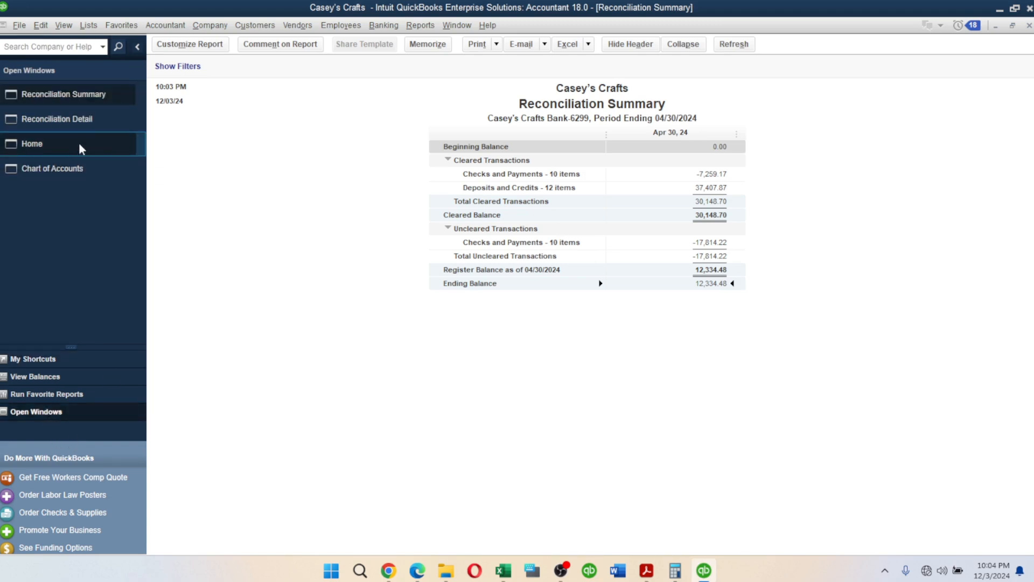
left_click(95, 128)
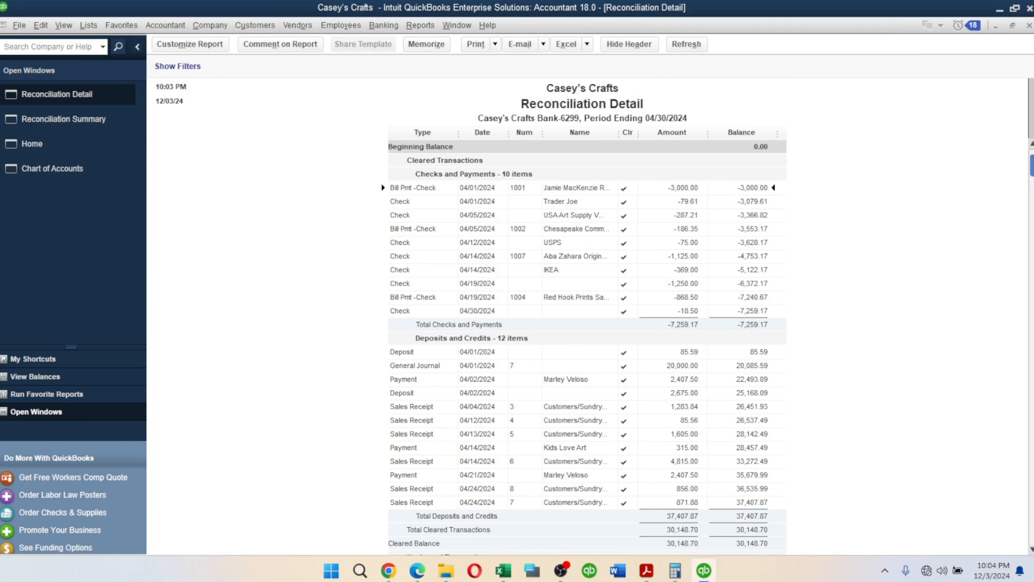
scroll(1032, 167, "down", 1)
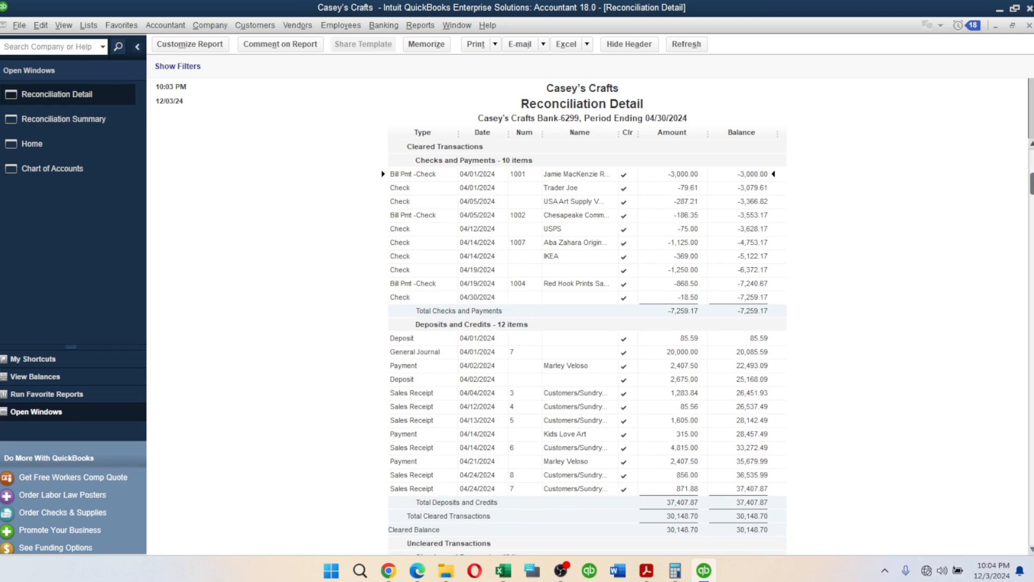
scroll(1032, 183, "down", 5)
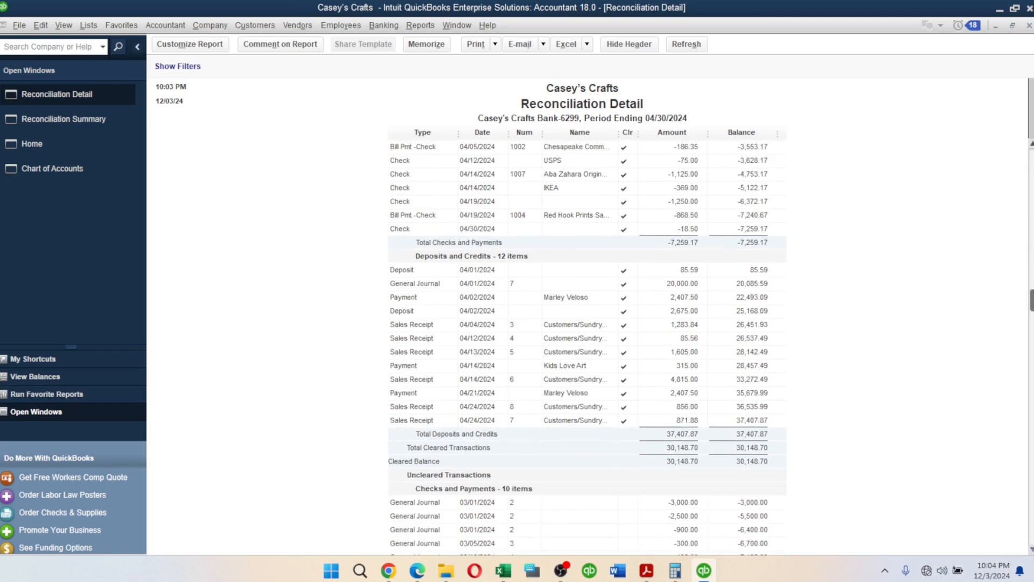
scroll(587, 351, "down", 7)
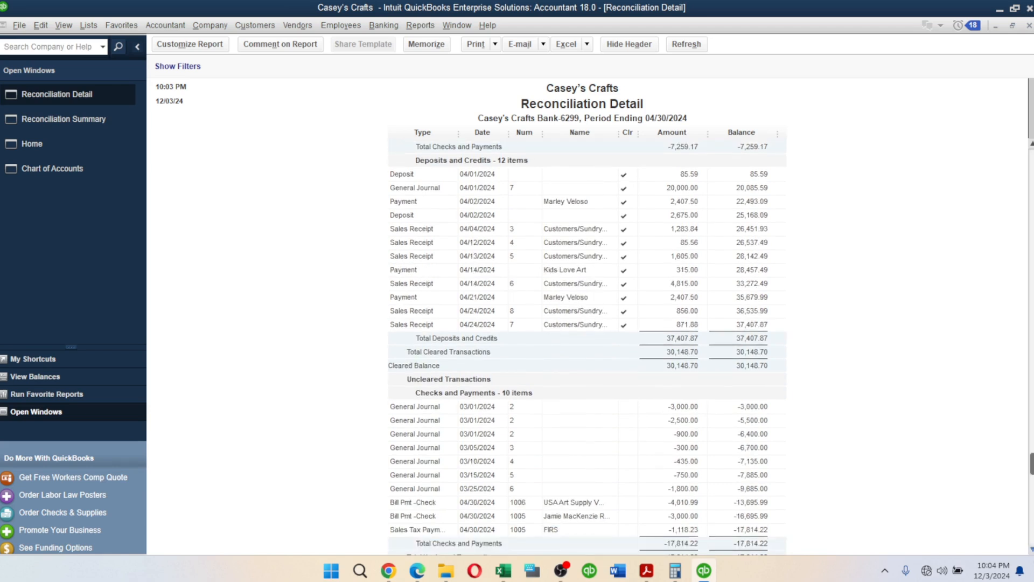
scroll(587, 350, "down", 3)
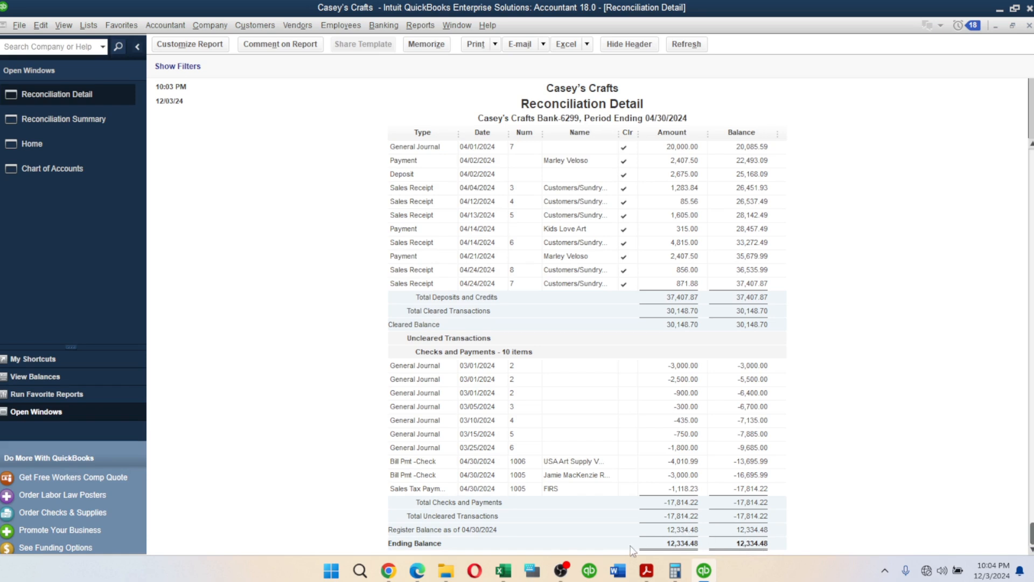
Step: Check the detail report against the Table 13 bank statement in the PDF, and return to the QuickBooks home page
left_click(646, 571)
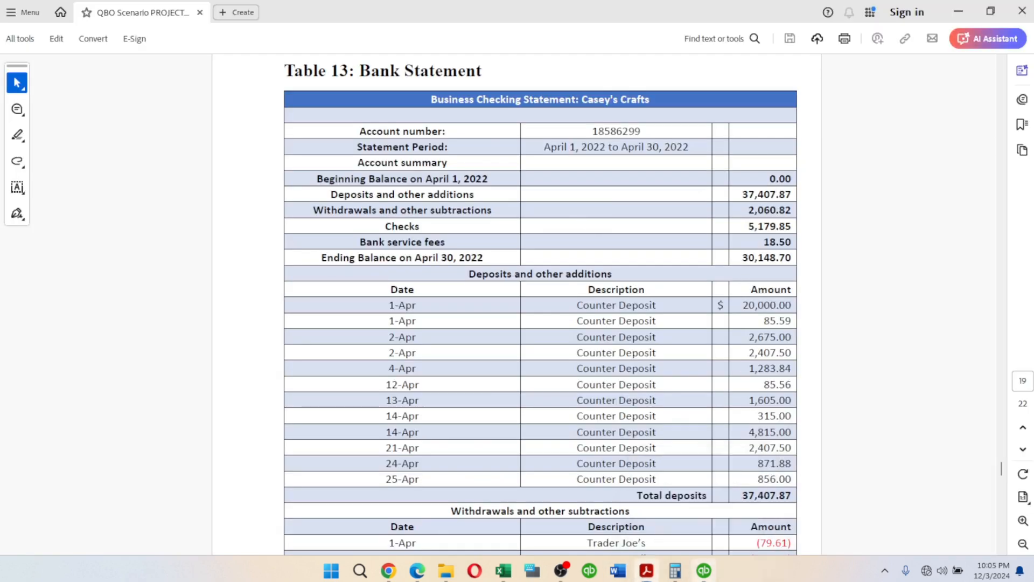
left_click(704, 570)
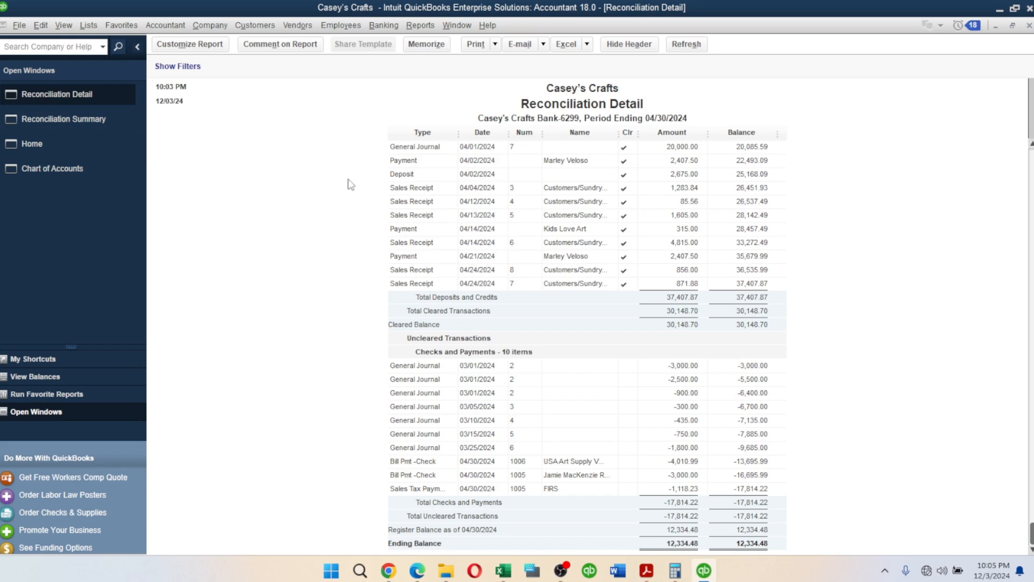
left_click(55, 140)
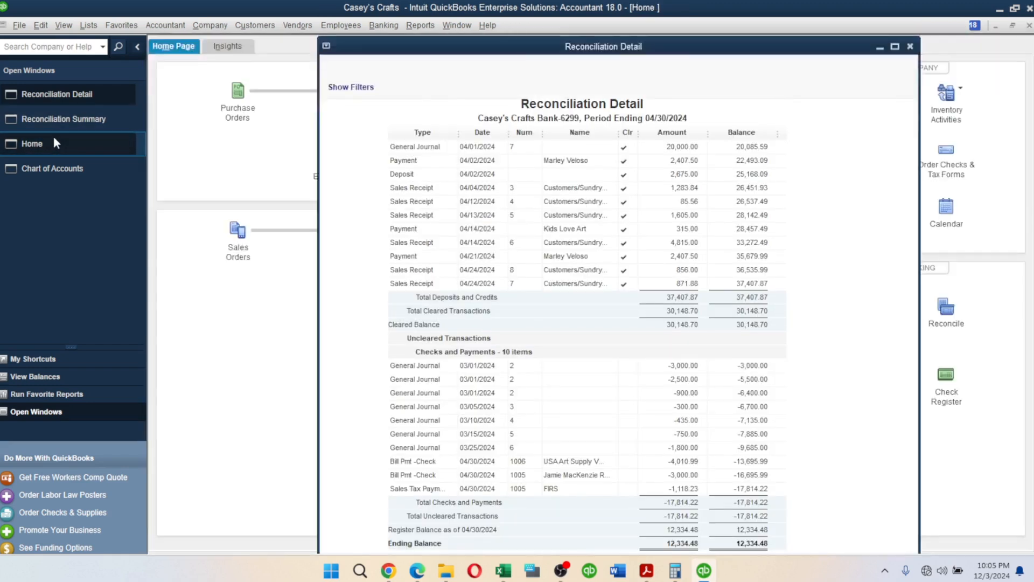